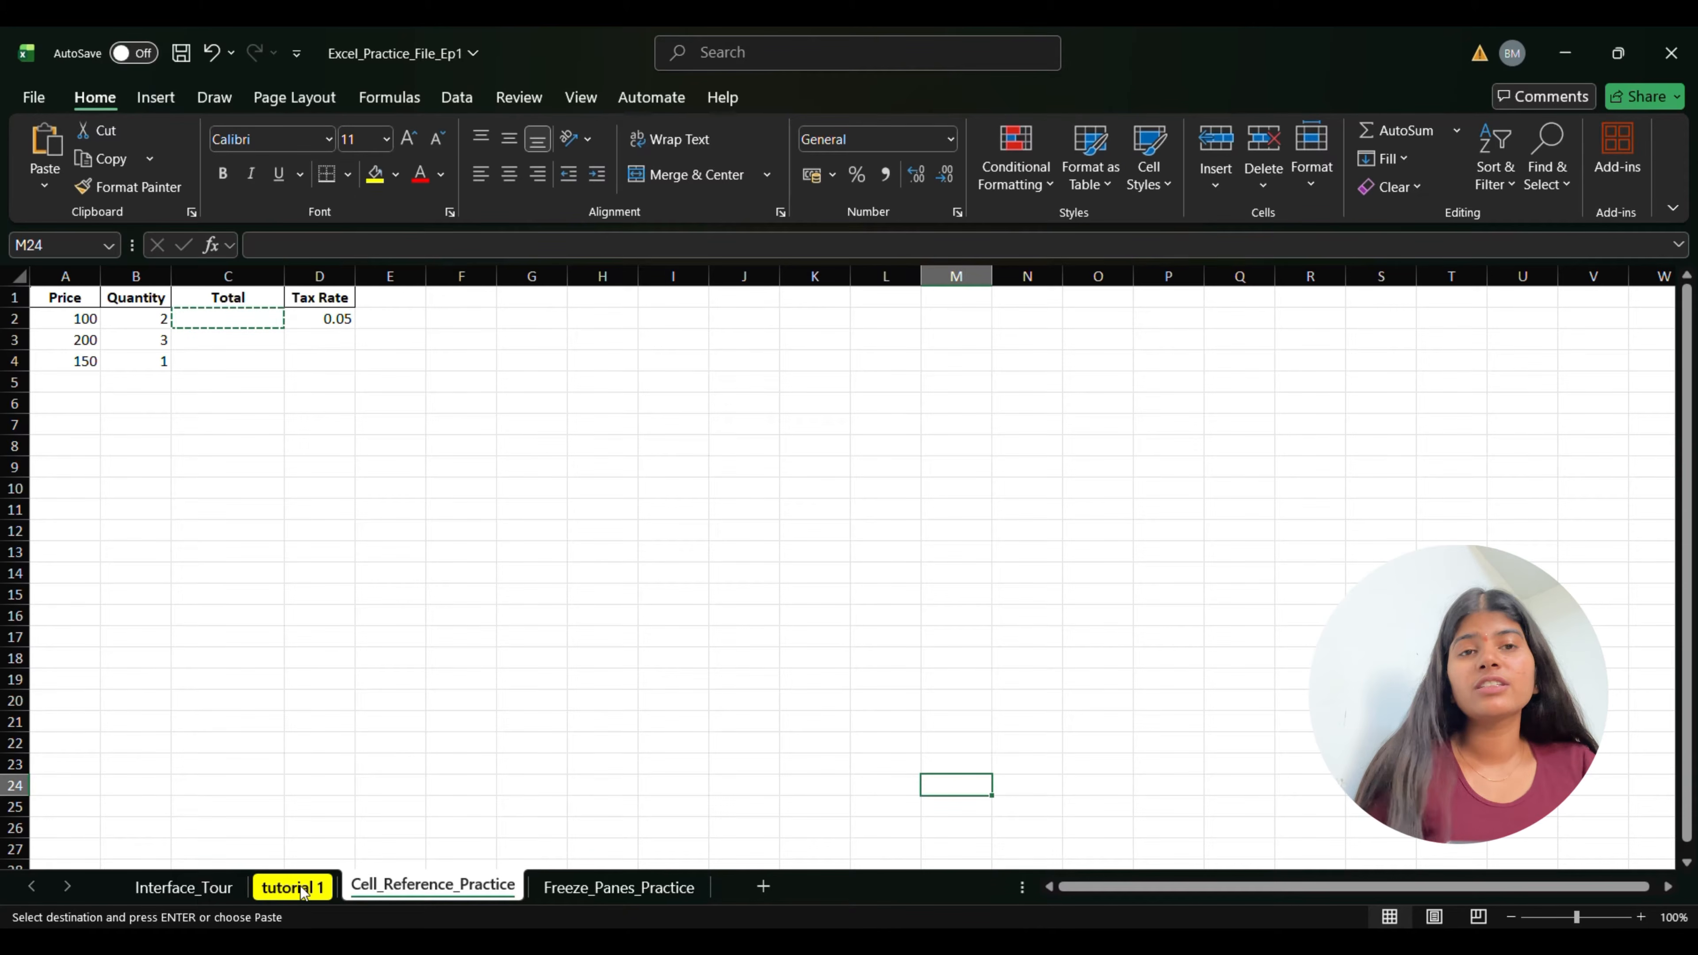
Switch to the tutorial 1 sheet and look through the Insert and Data command groups of the ribbon.
{"action": "left_click", "coordinate": [307, 895]}
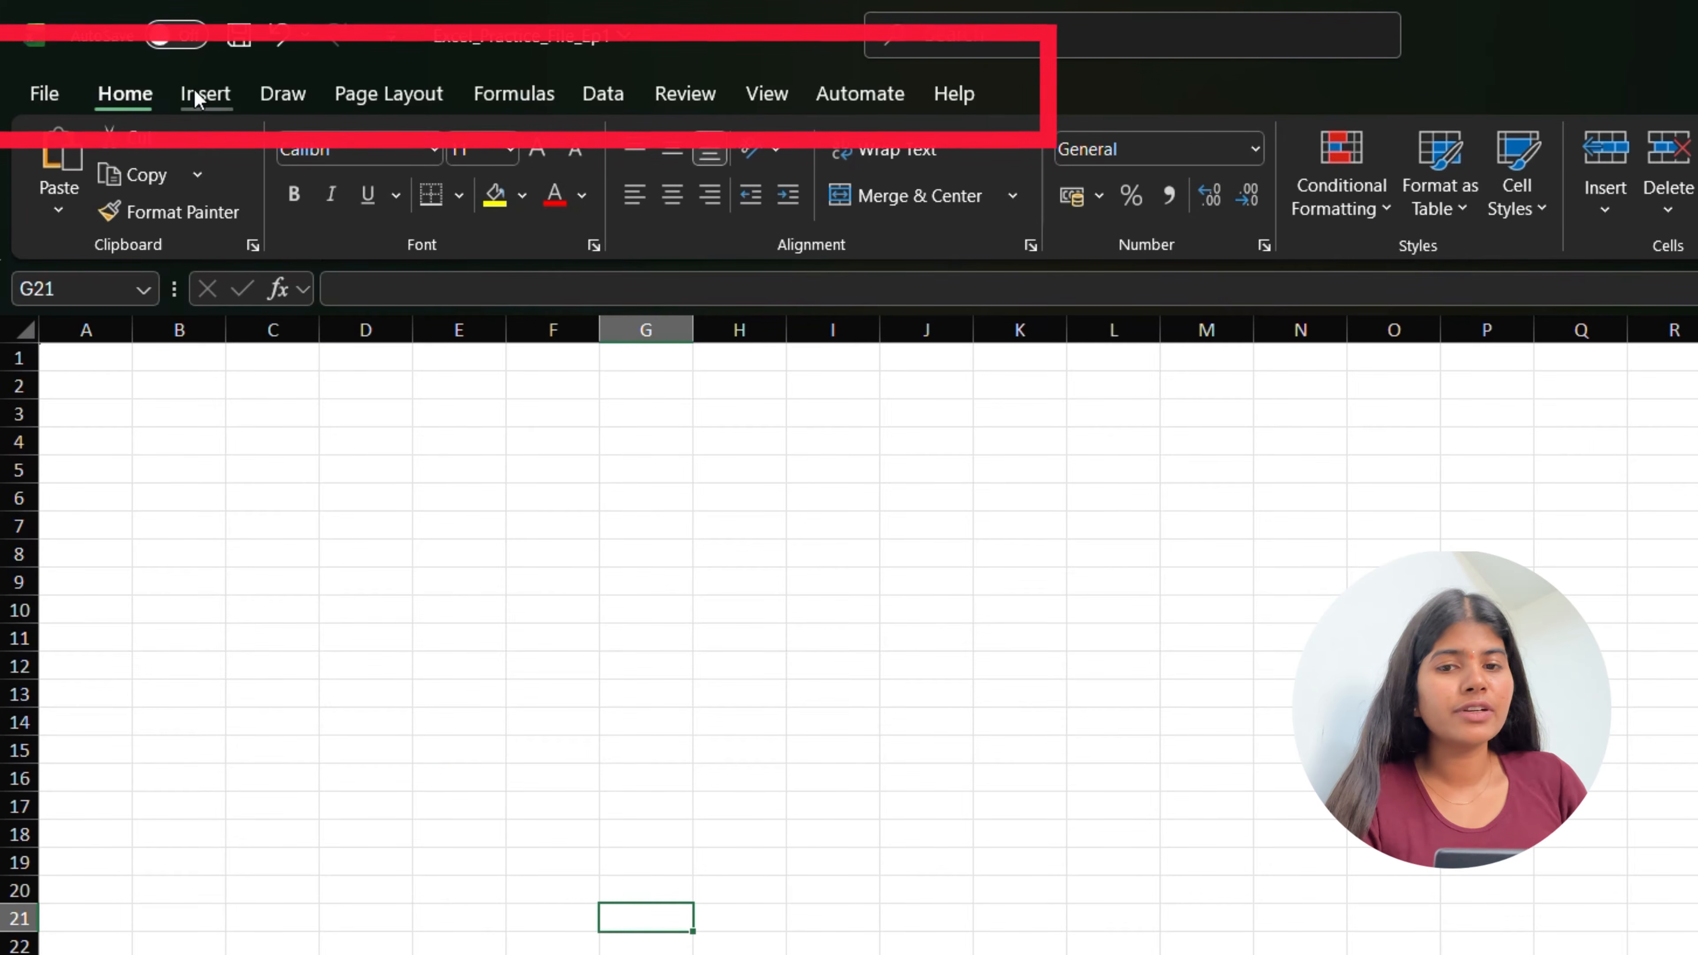
{"action": "left_click", "coordinate": [161, 135]}
{"action": "left_click", "coordinate": [277, 94]}
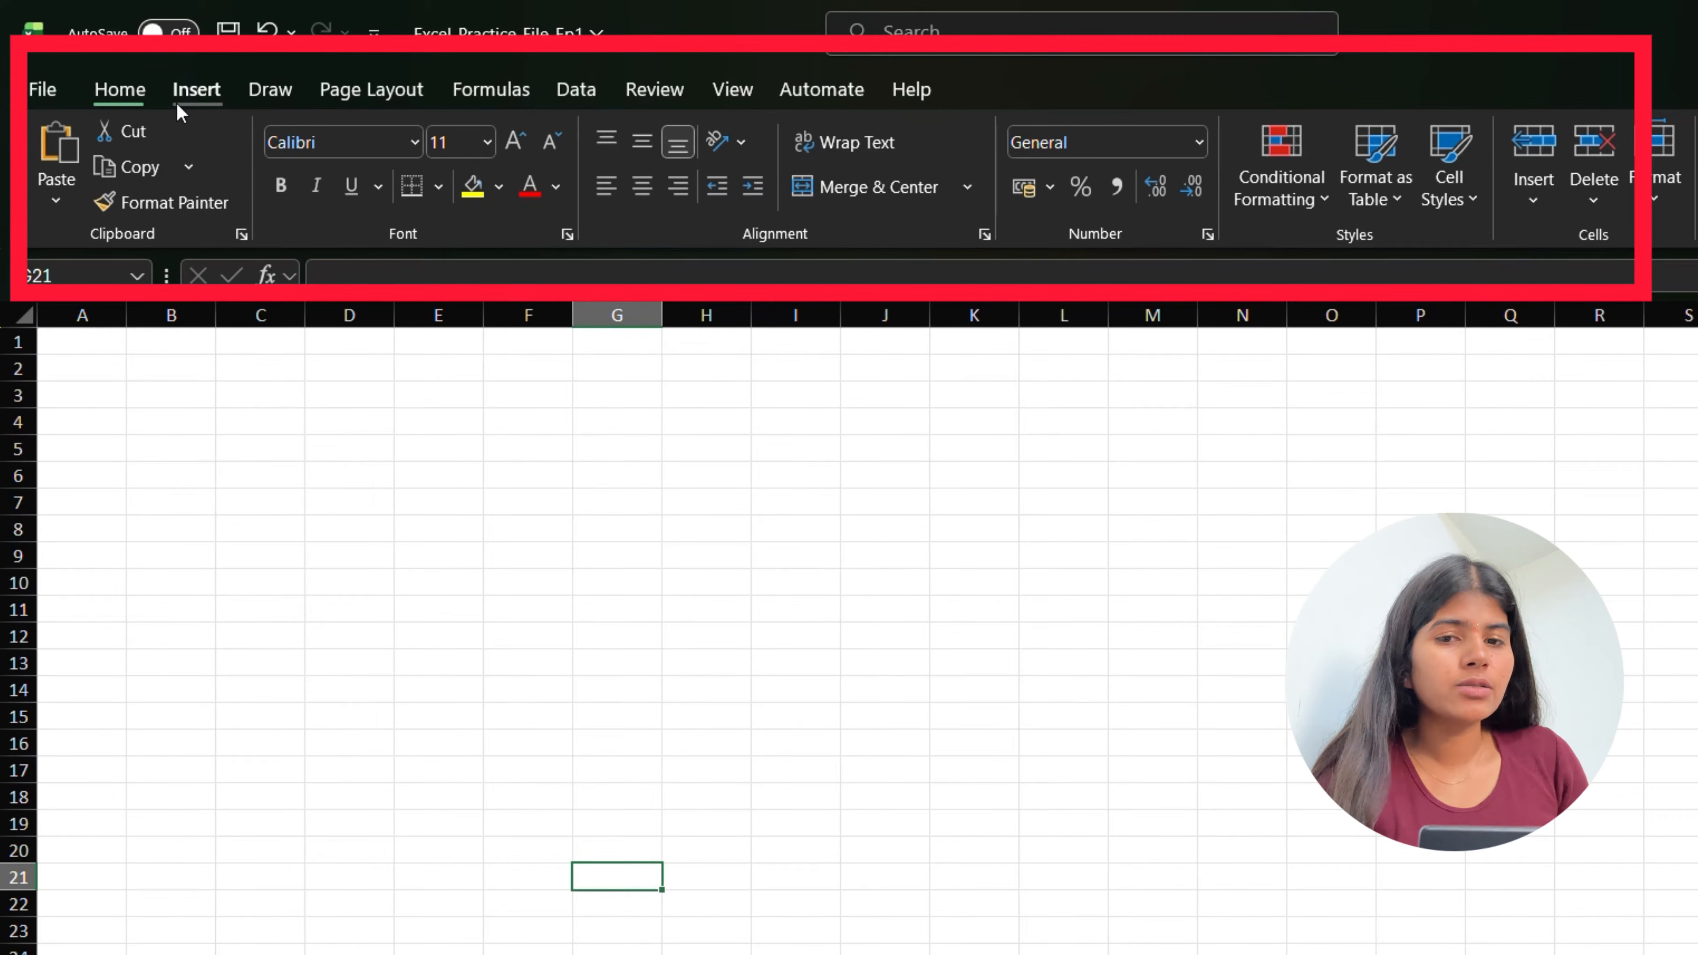
{"action": "left_click", "coordinate": [187, 94]}
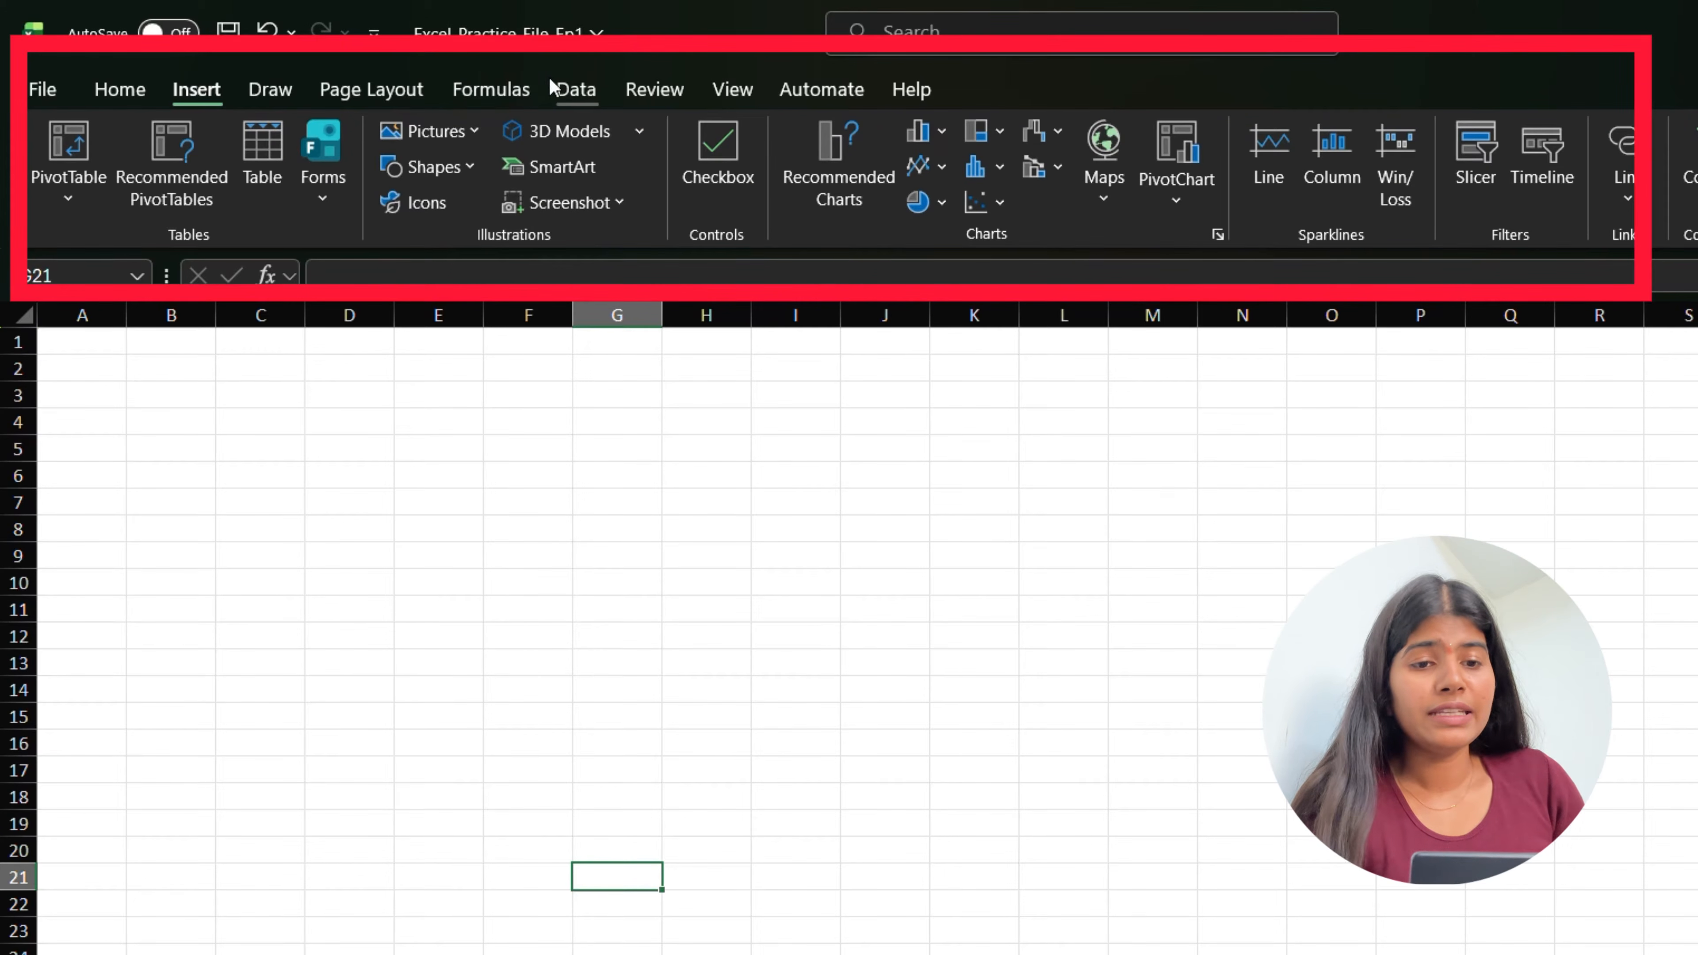
{"action": "left_click", "coordinate": [576, 90]}
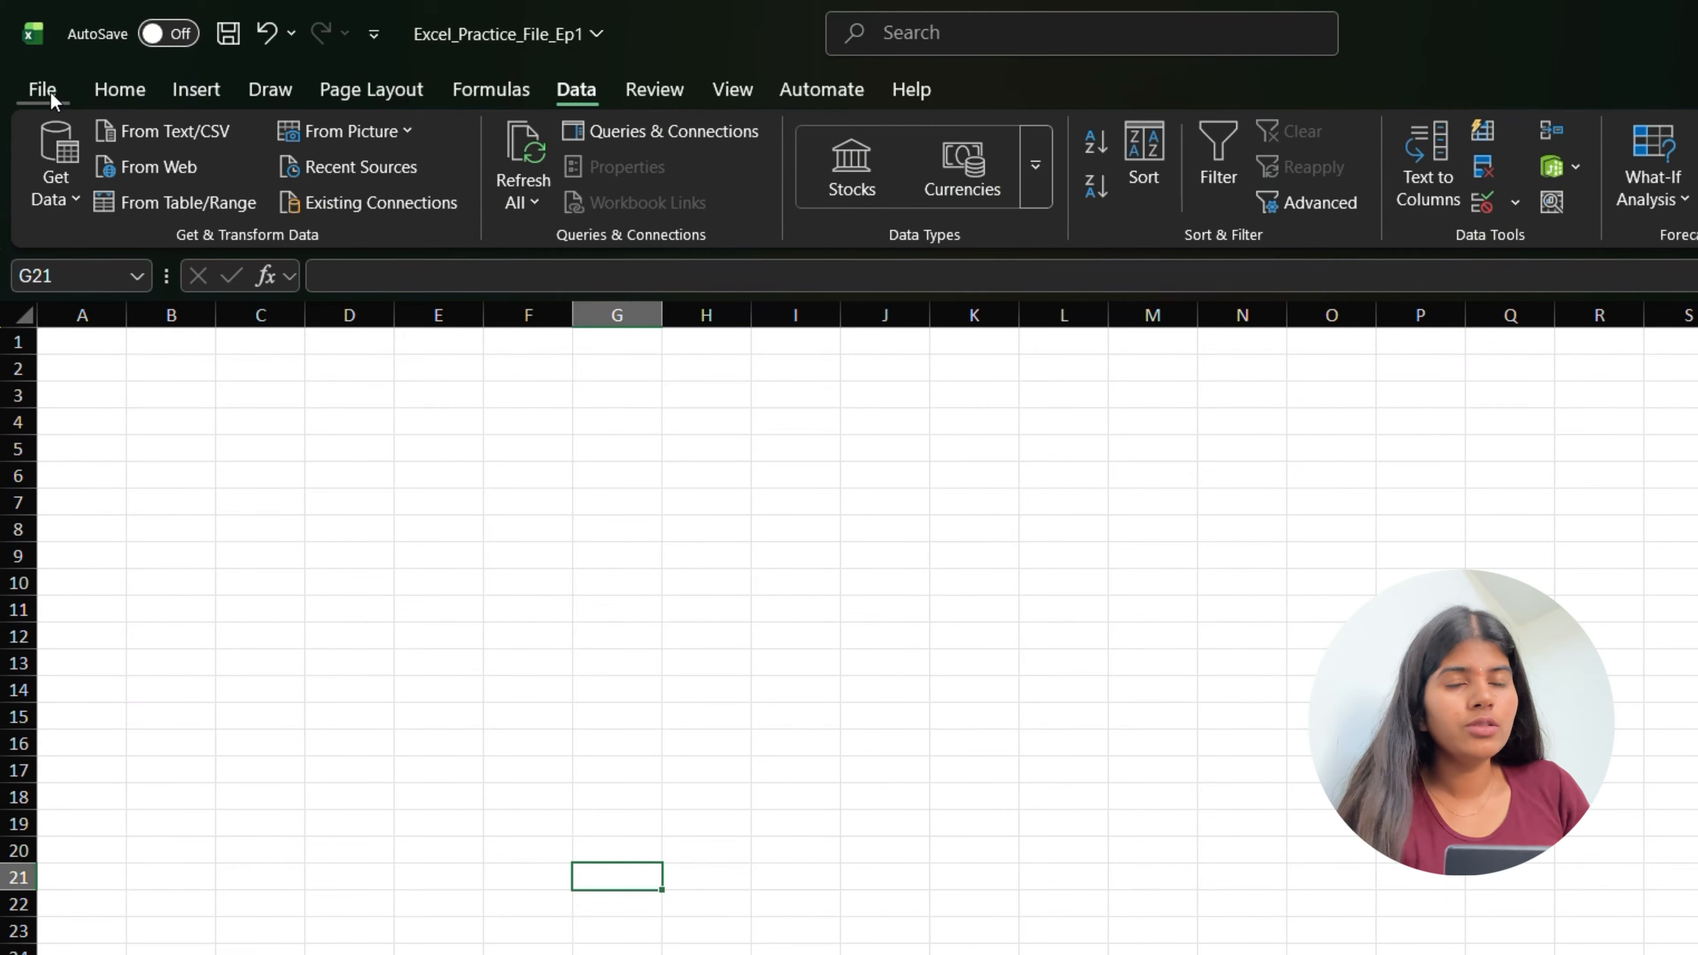
Open the Excel options and examine the Customize Ribbon settings, including the available commands.
{"action": "left_click", "coordinate": [44, 90]}
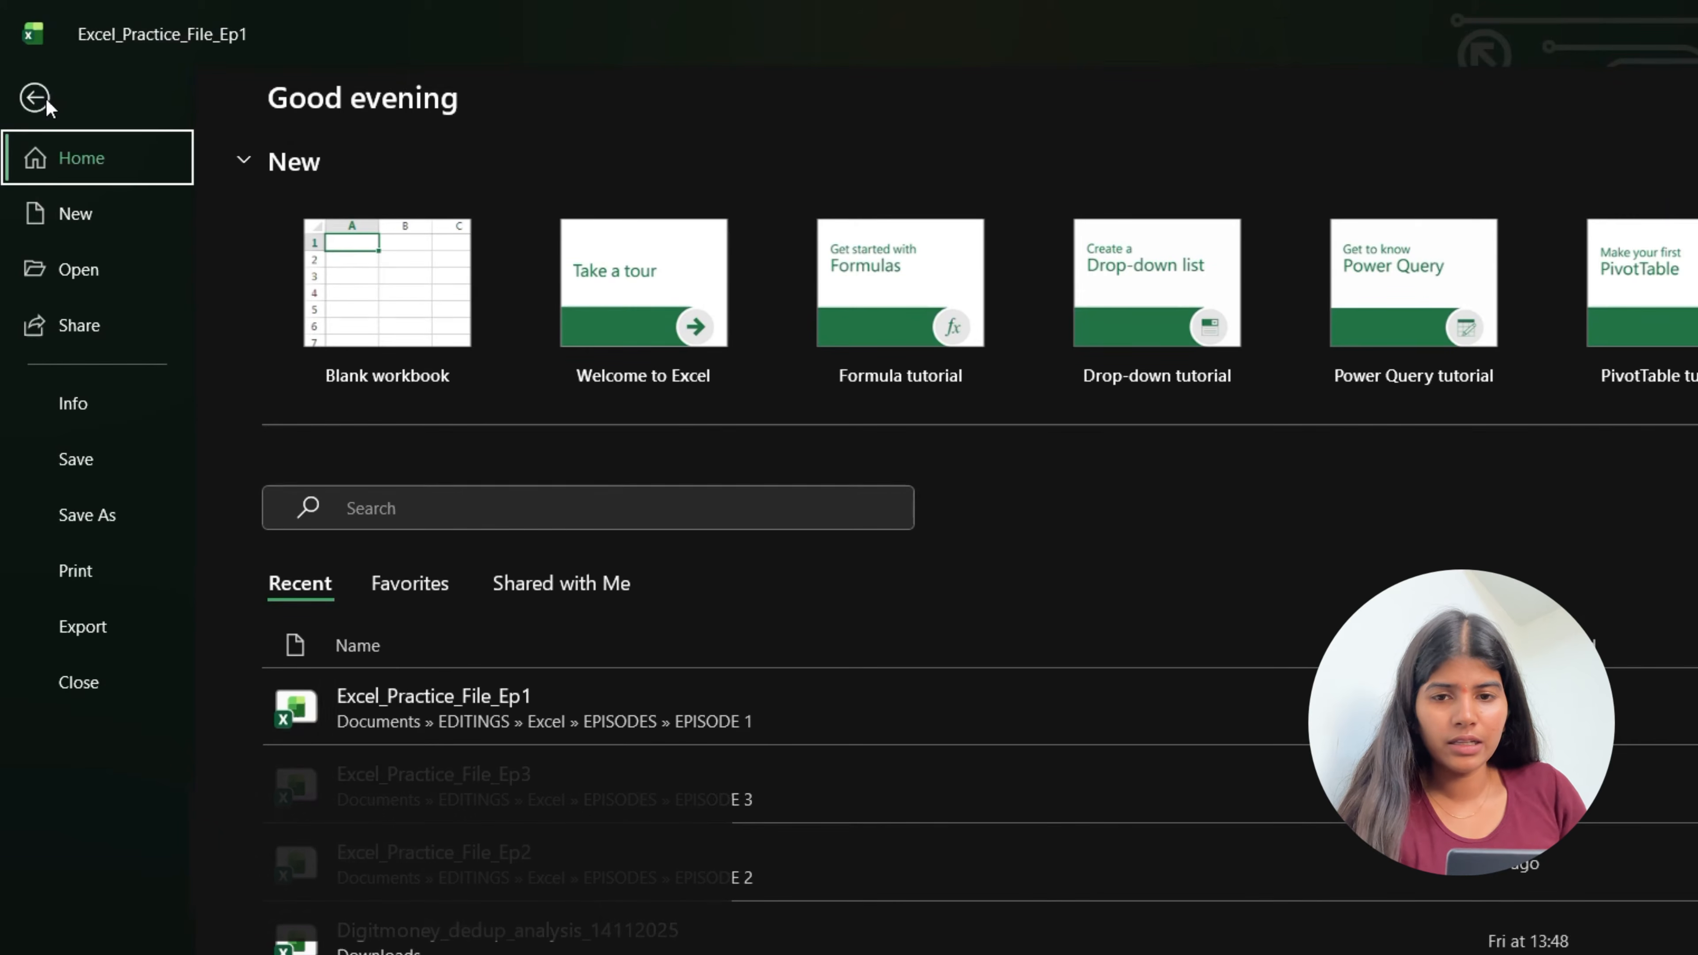
{"action": "left_click", "coordinate": [65, 881]}
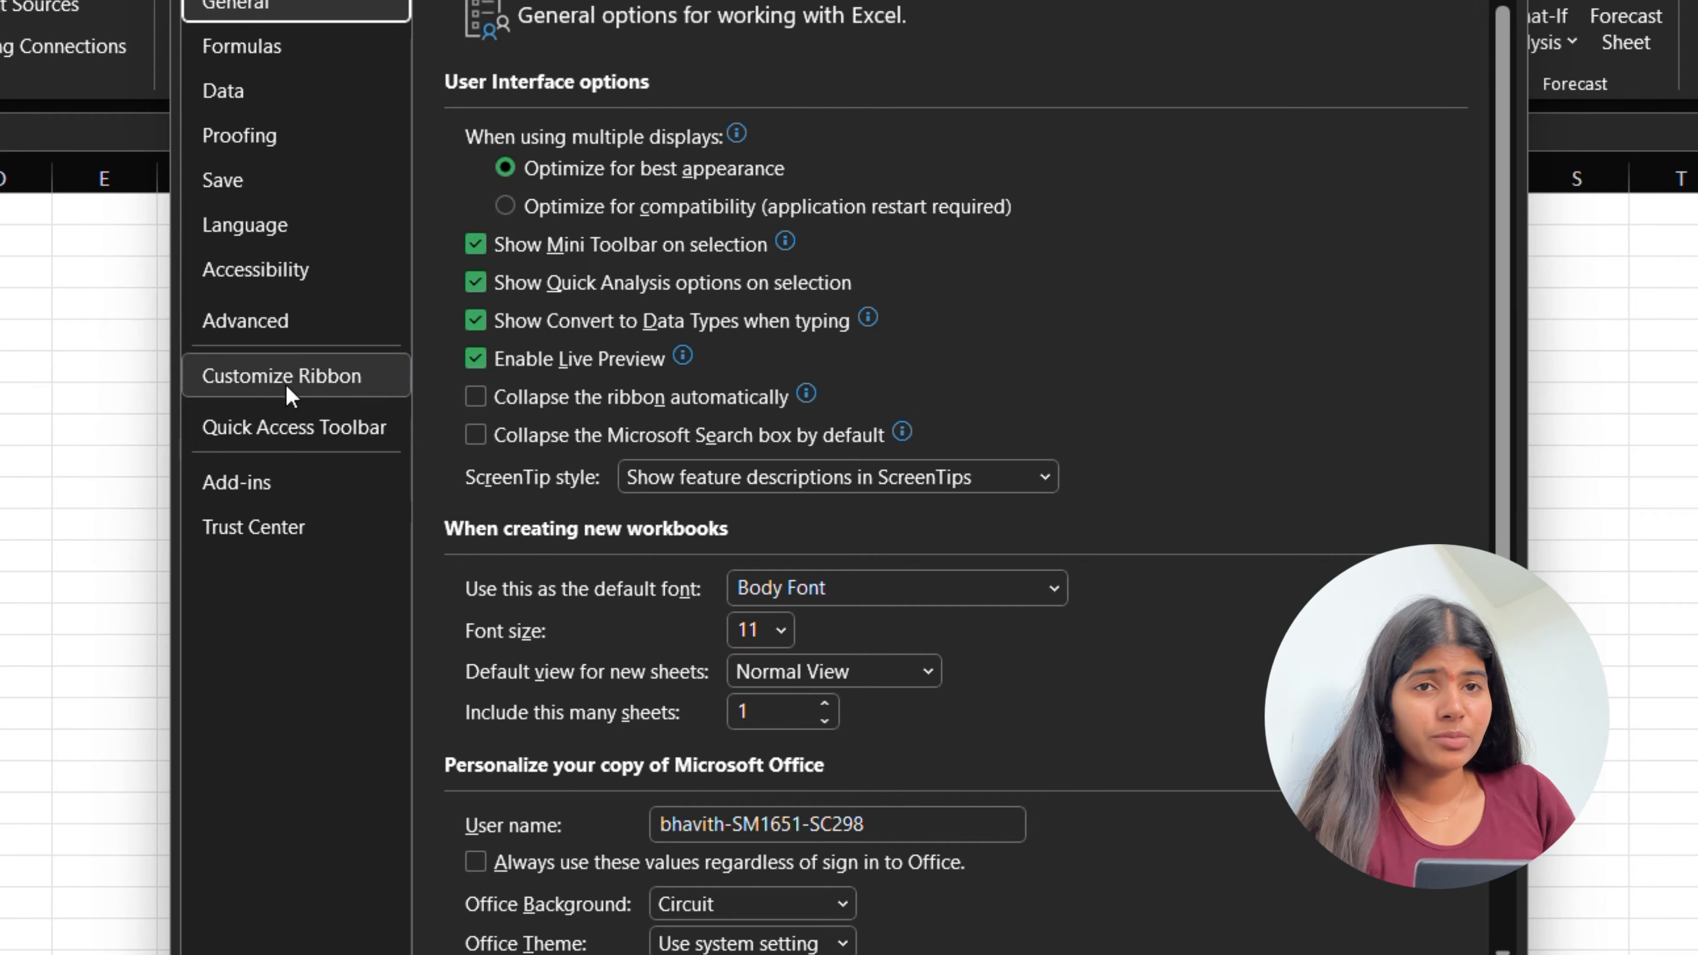
{"action": "left_click", "coordinate": [283, 378]}
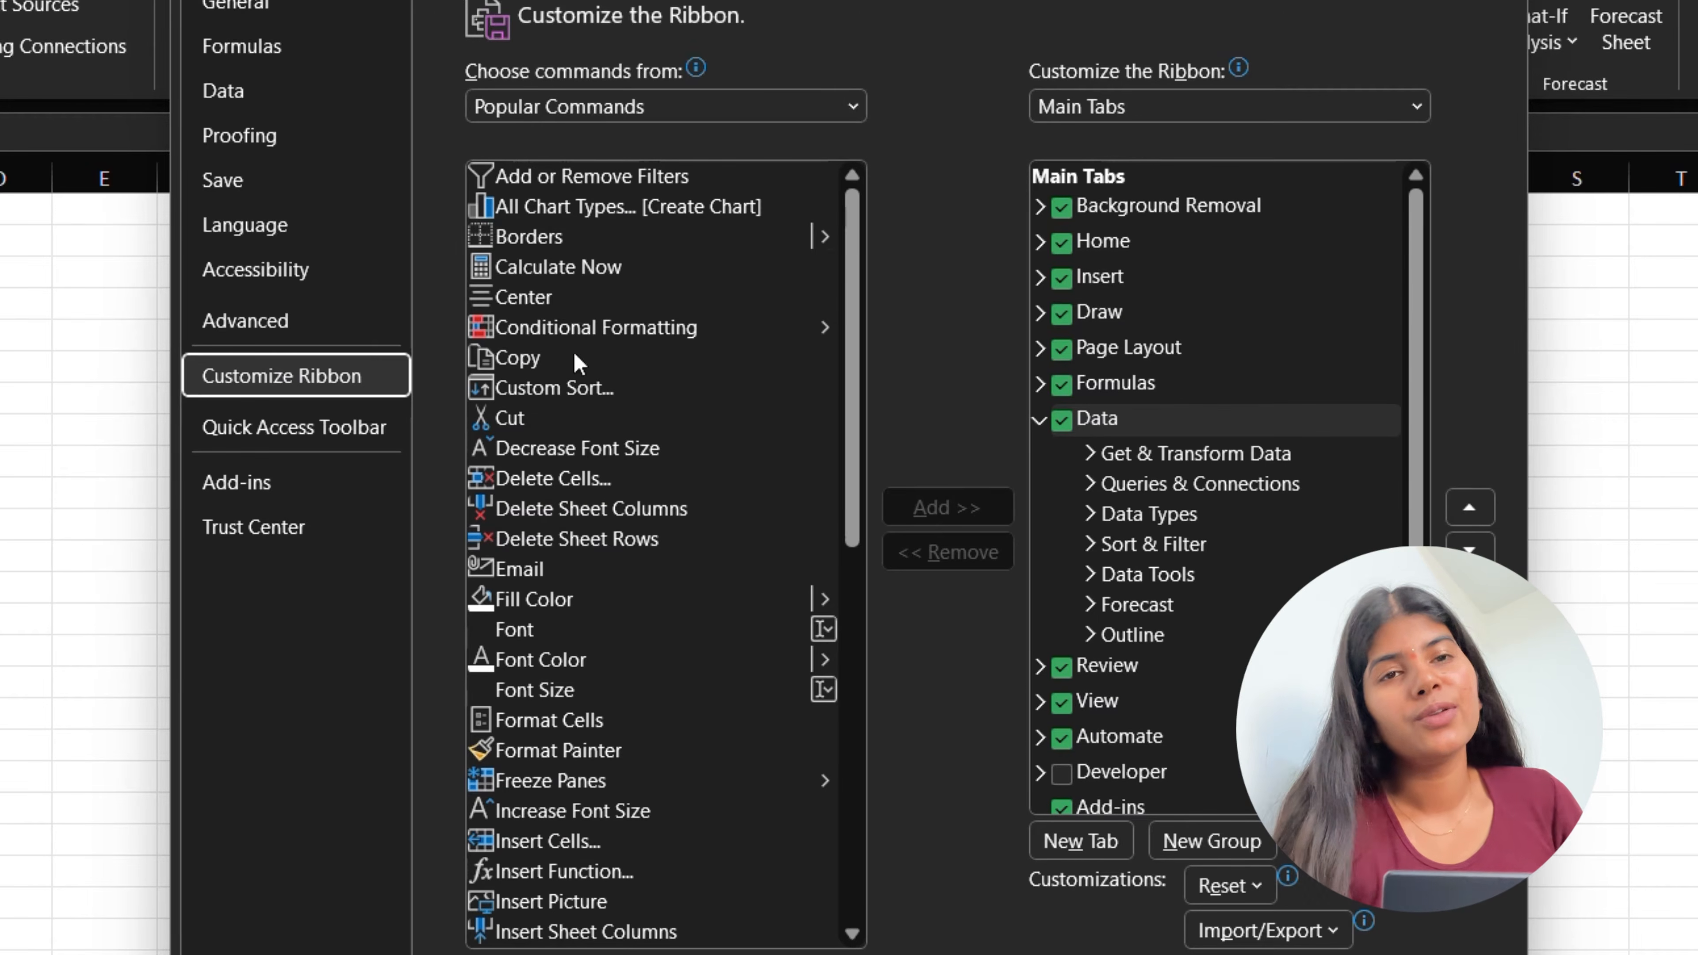
{"action": "scroll", "coordinate": [615, 539], "scroll_direction": "down", "scroll_amount": 1}
{"action": "scroll", "coordinate": [611, 529], "scroll_direction": "down", "scroll_amount": 8}
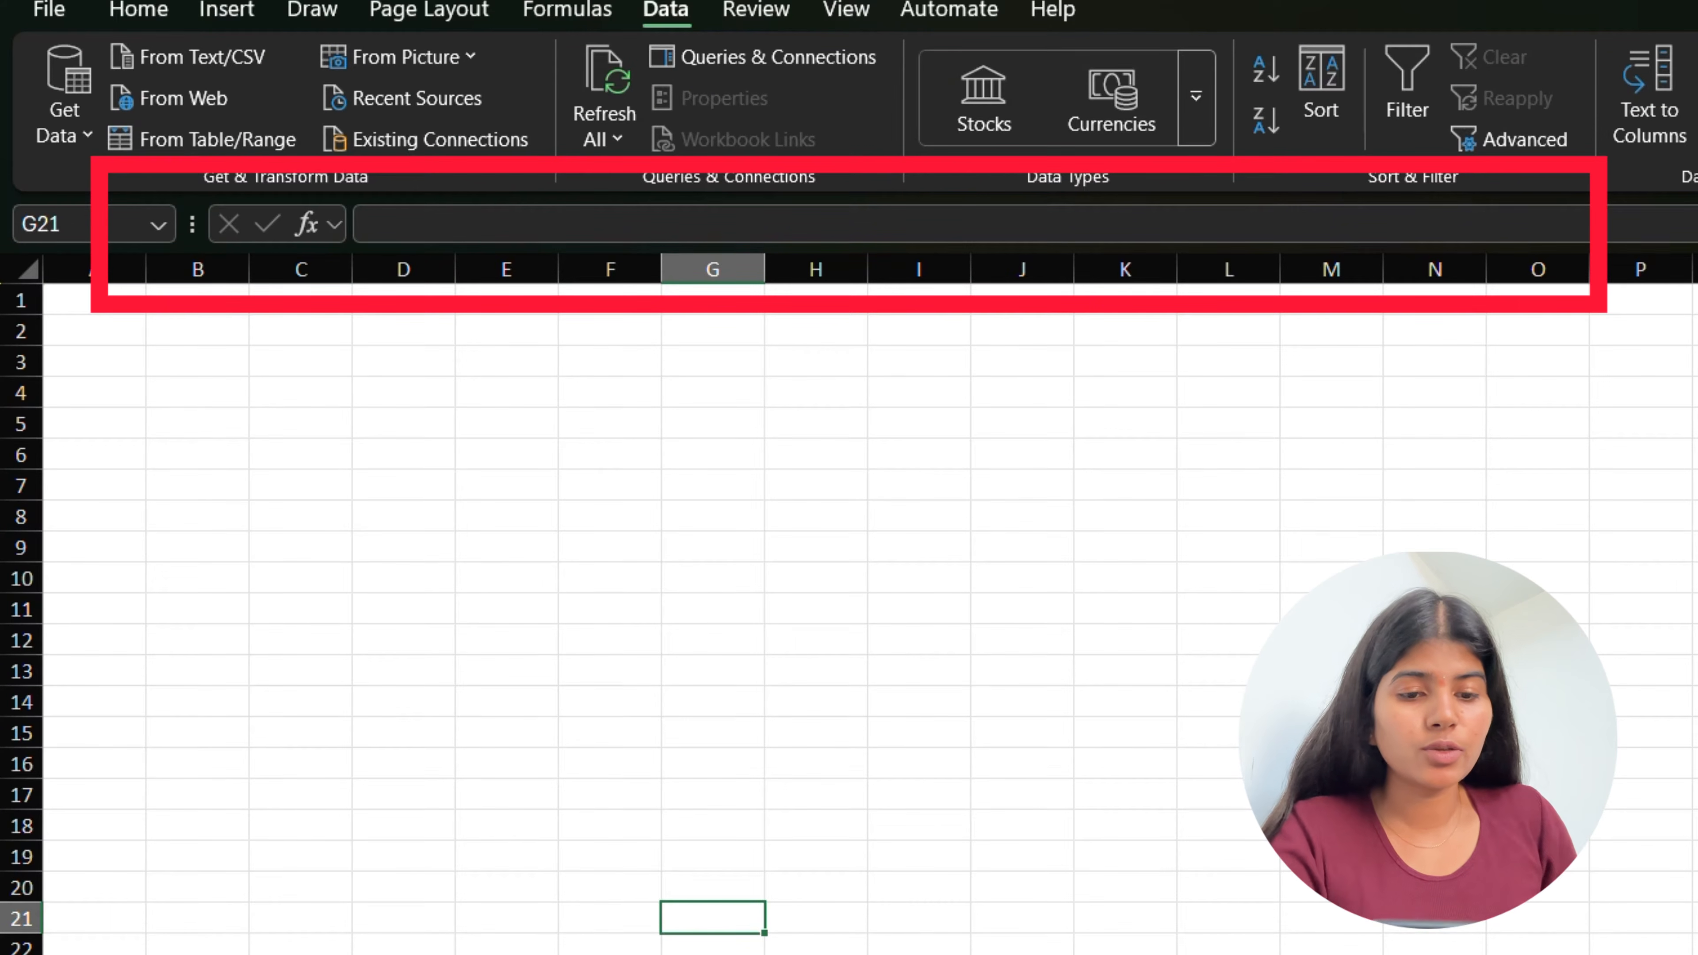
Enter 2 in cell B9 and 3 in cell C9.
{"action": "left_click", "coordinate": [221, 547]}
{"action": "type", "text": "2"}
{"action": "key", "text": "Tab"}
{"action": "type", "text": "3"}
{"action": "key", "text": "Tab"}
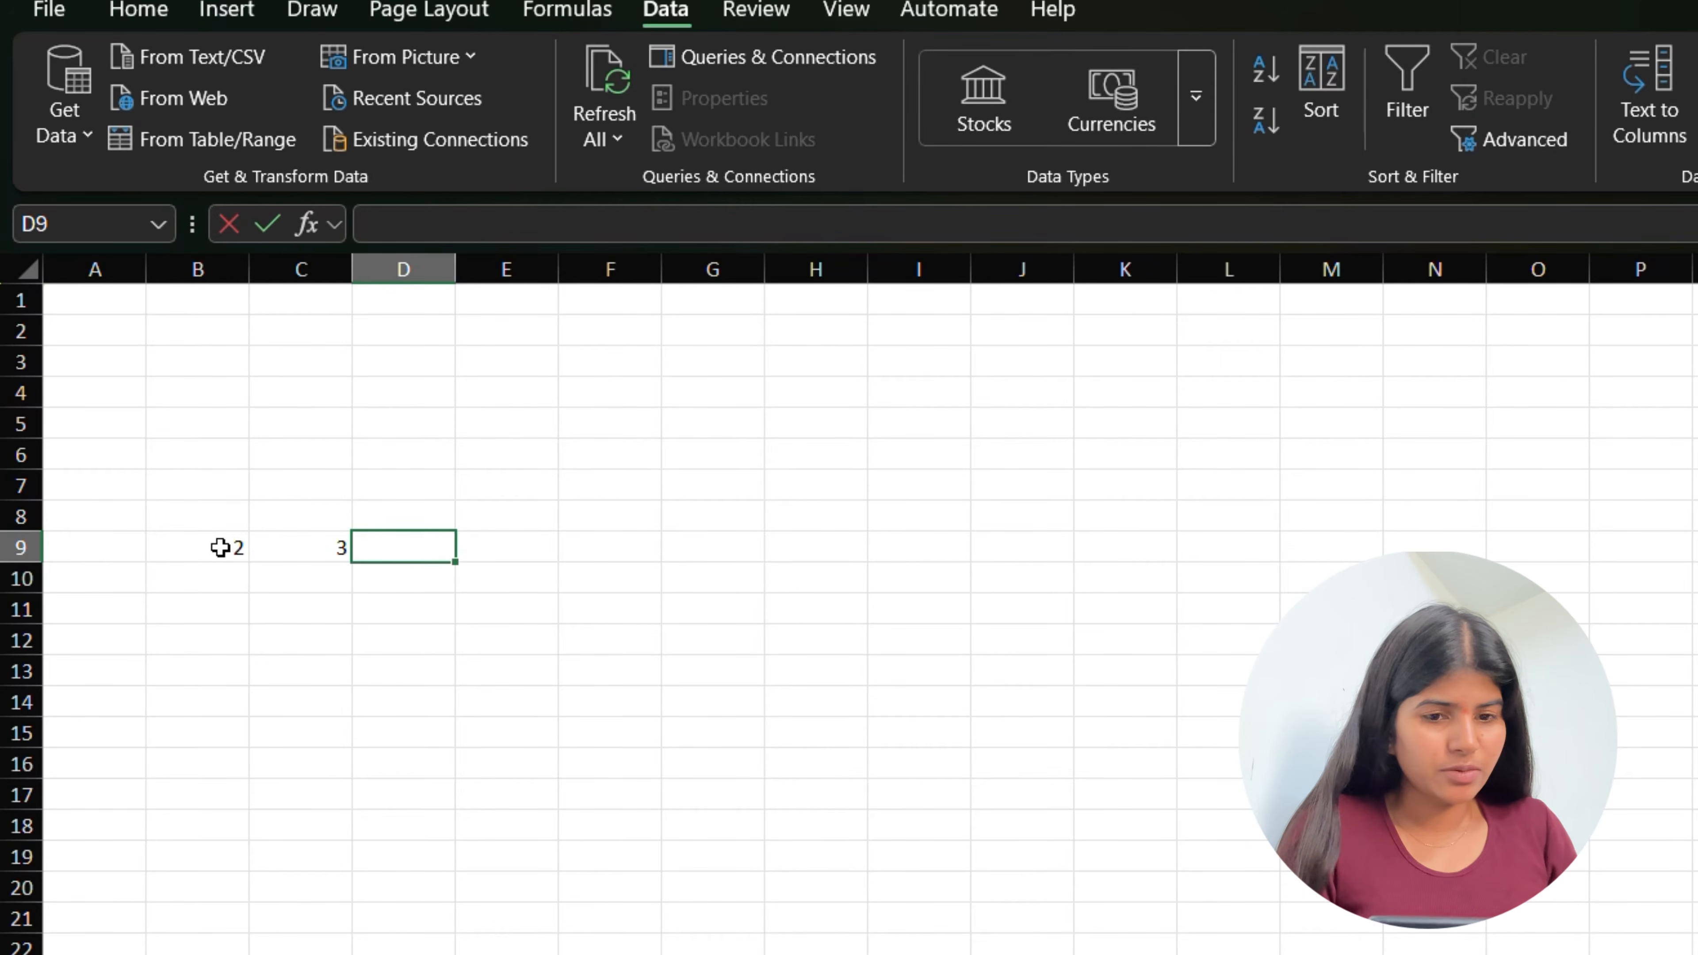
Enter the formula =SUM(B9,C9) in cell D9.
{"action": "type", "text": "=sum("}
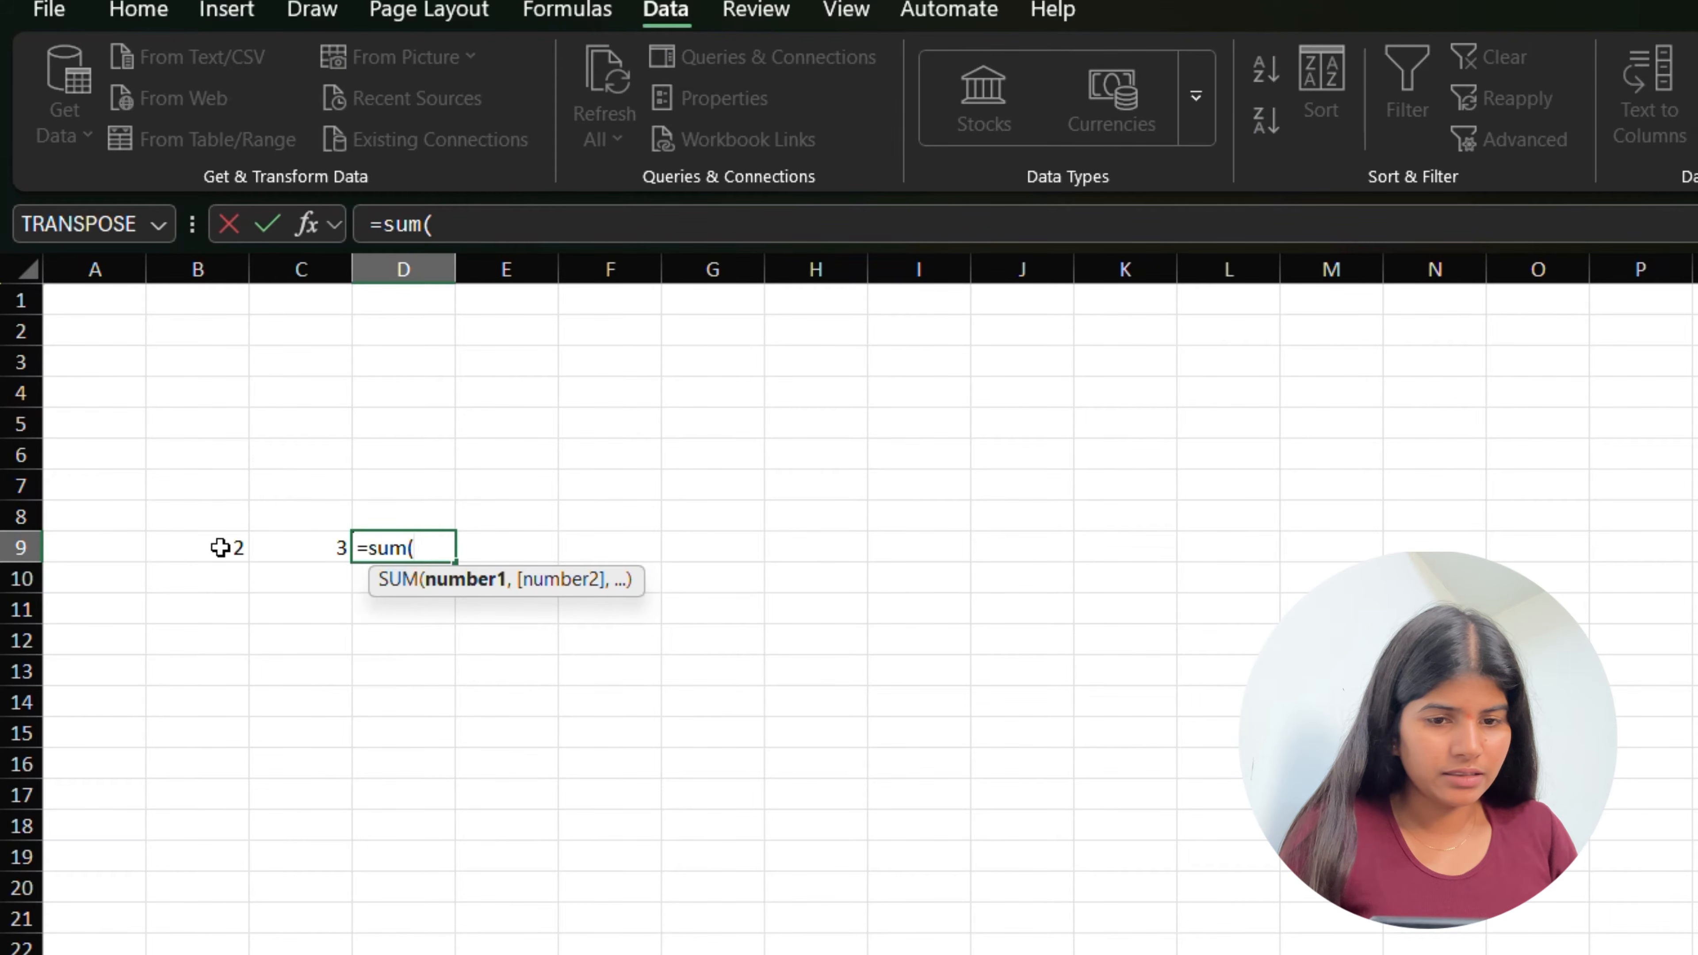
{"action": "key", "text": "Left"}
{"action": "key", "text": "Left"}
{"action": "type", "text": ","}
{"action": "key", "text": "Left"}
{"action": "key", "text": "Return"}
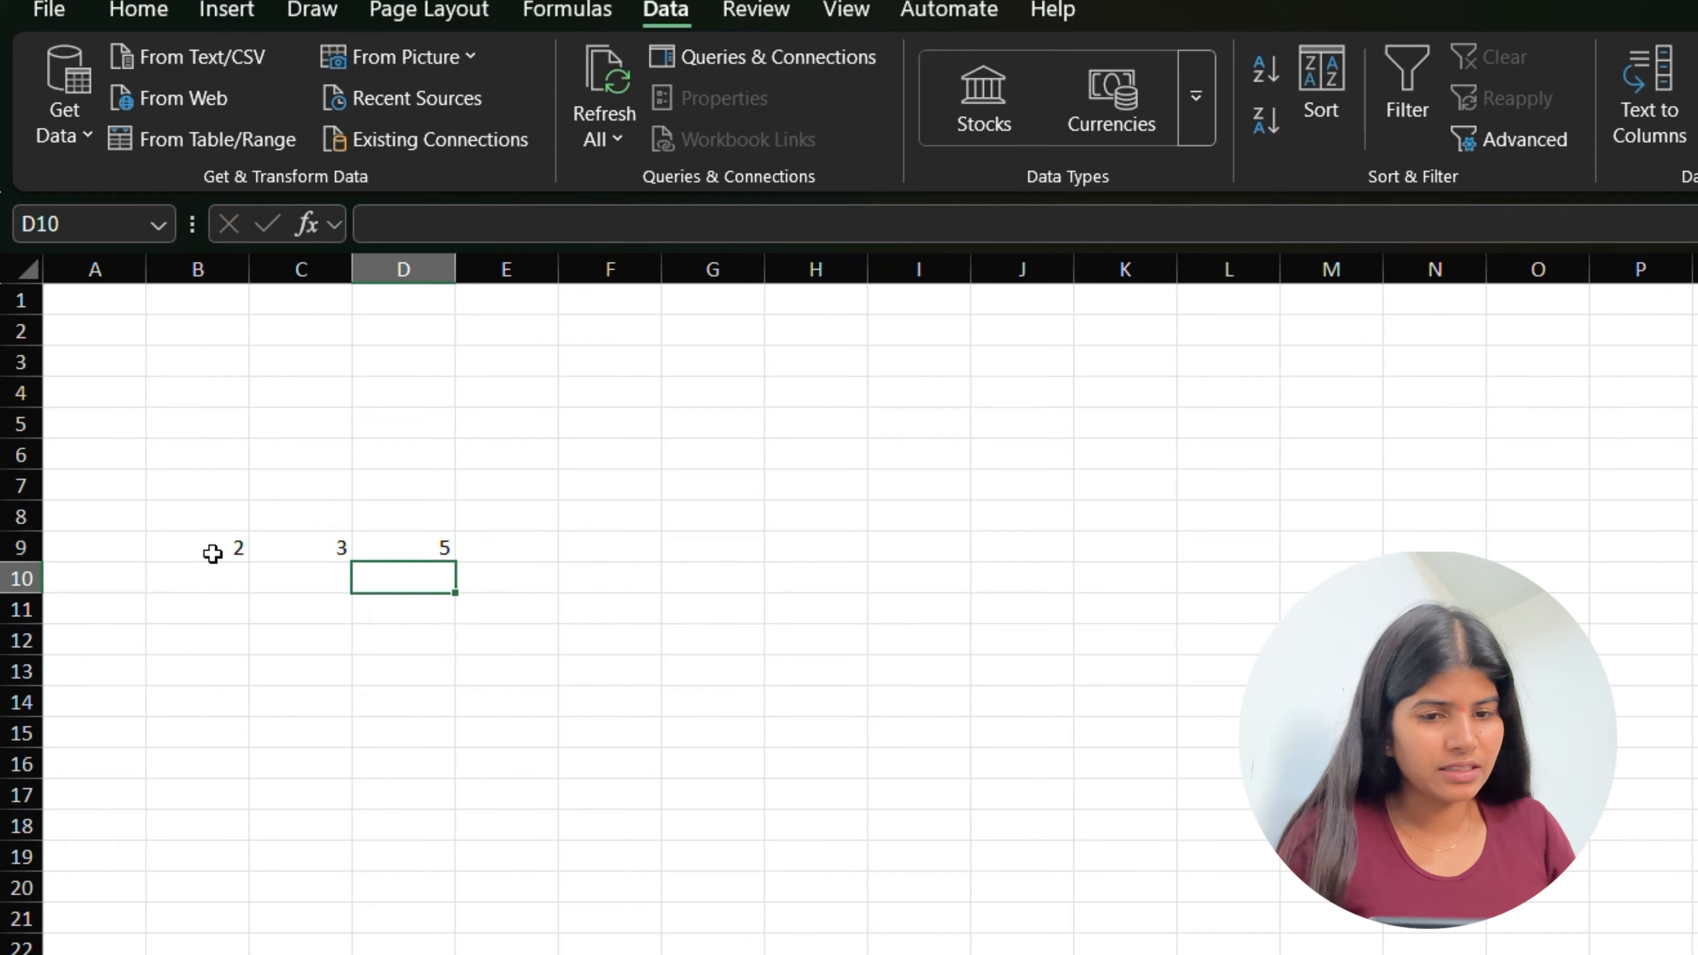
Check the contents and cell addresses of D9, C9 and B9 one after another.
{"action": "left_click", "coordinate": [375, 548]}
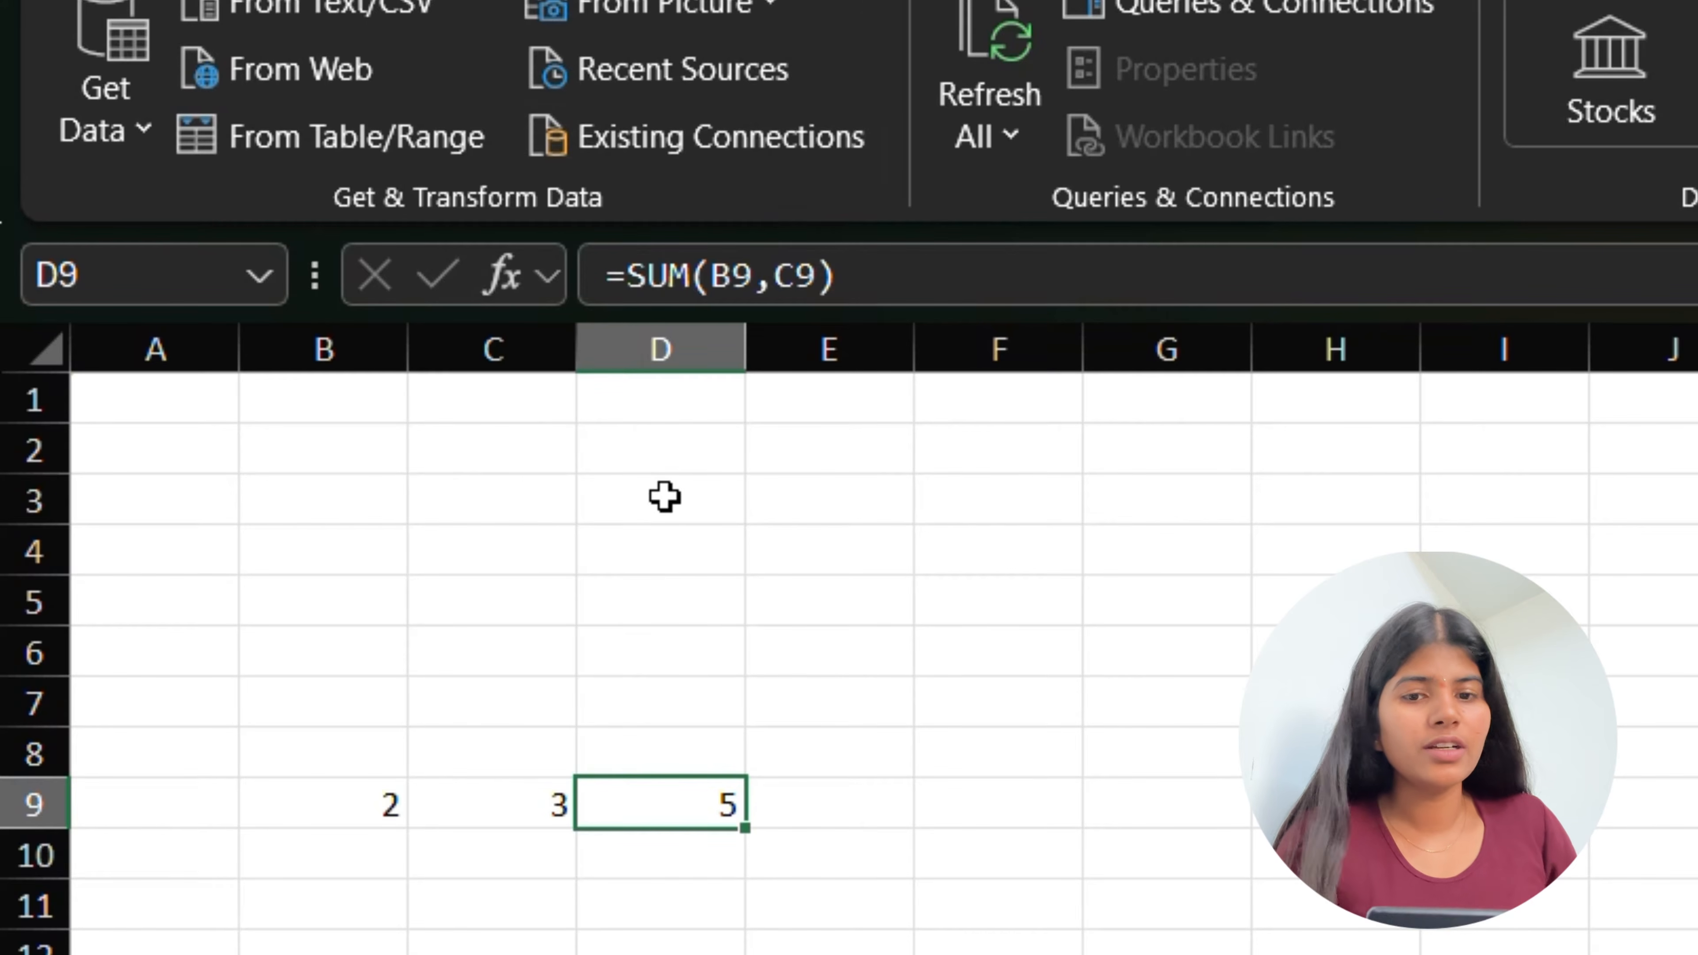
{"action": "left_click", "coordinate": [561, 804]}
{"action": "key", "text": "Left"}
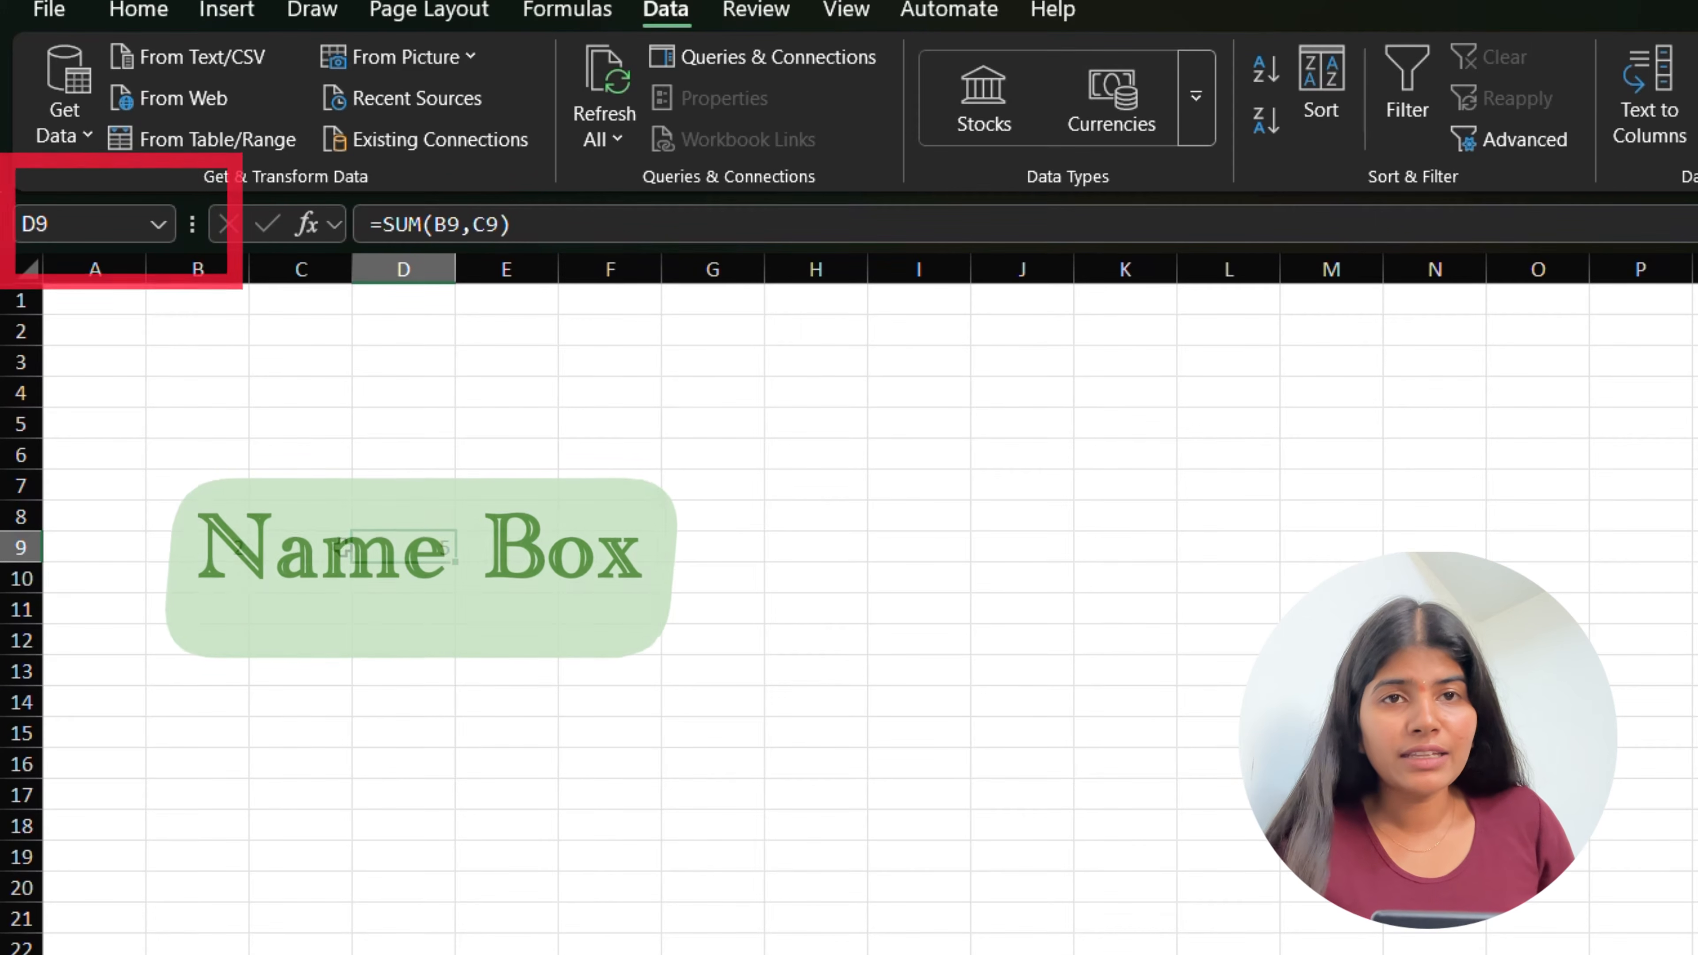
{"action": "left_click", "coordinate": [302, 548]}
{"action": "key", "text": "Left"}
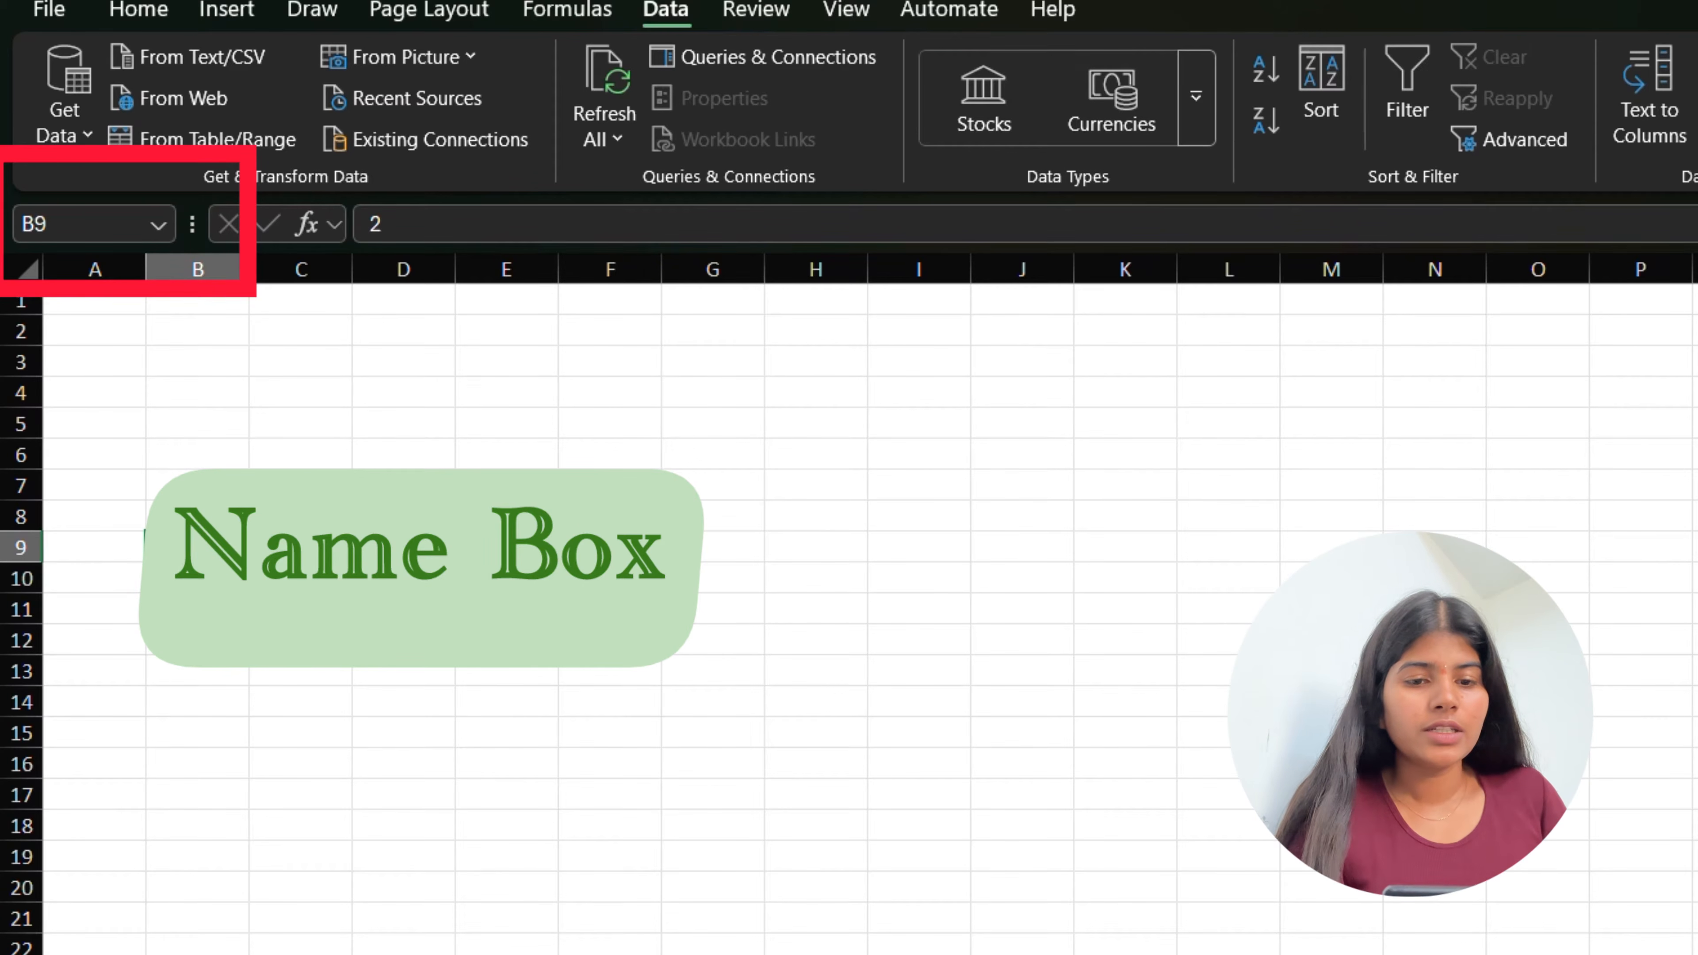
{"action": "left_click", "coordinate": [333, 543]}
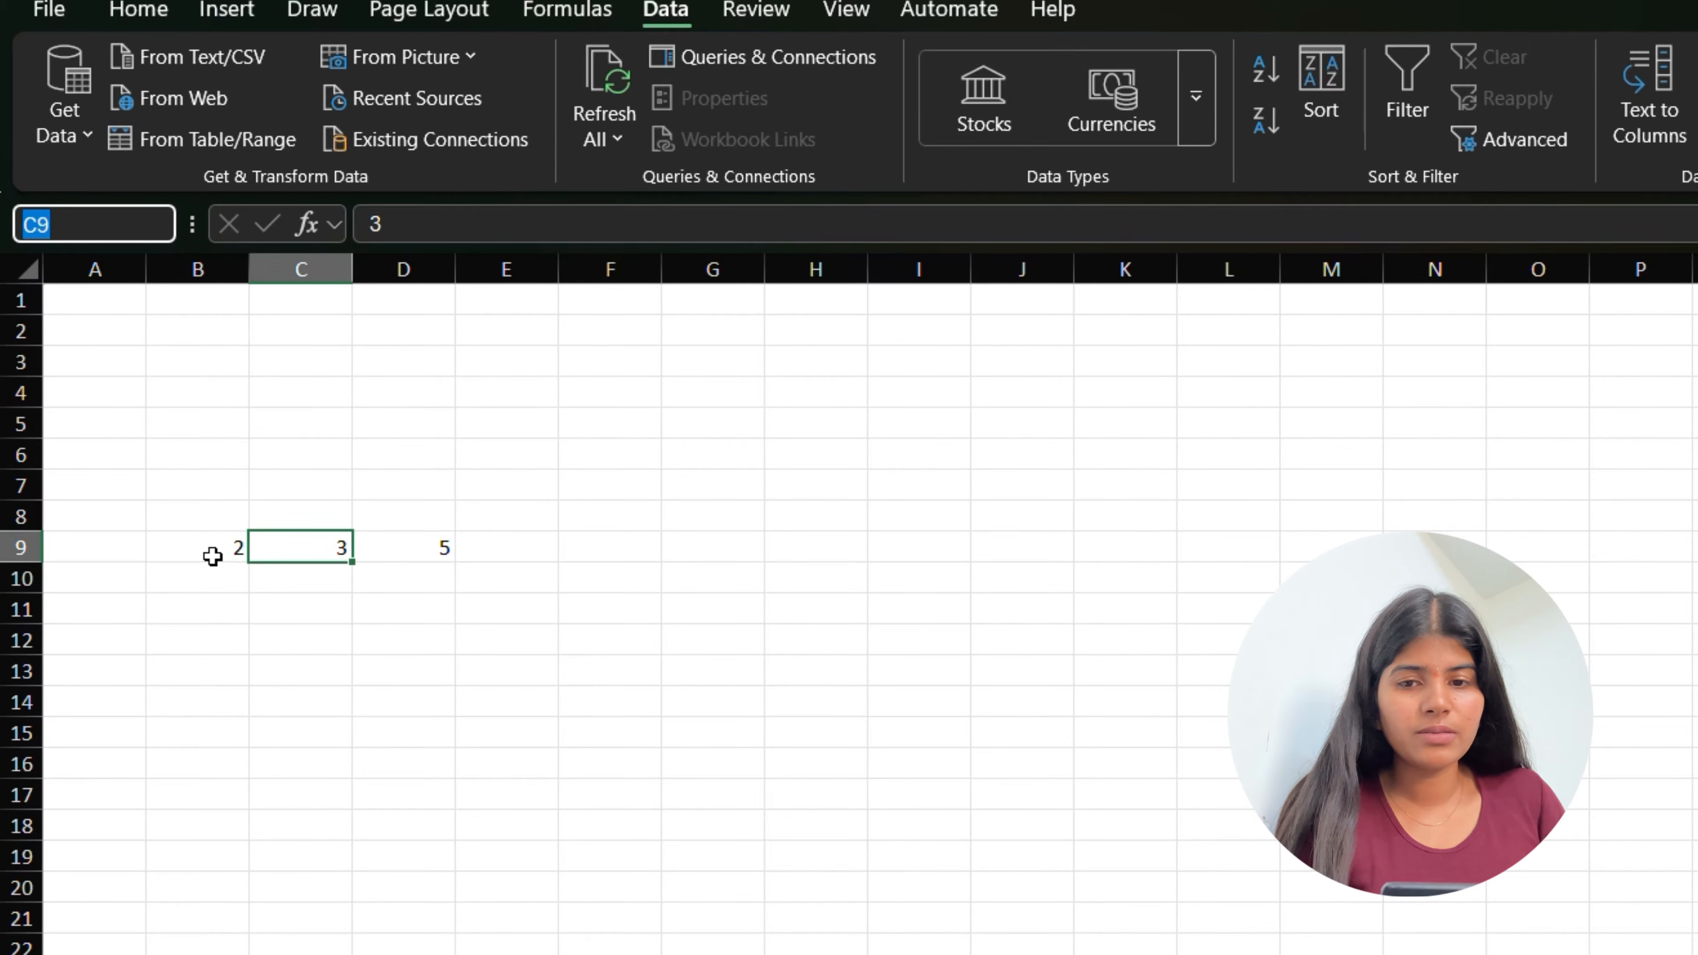
{"action": "left_click", "coordinate": [213, 556]}
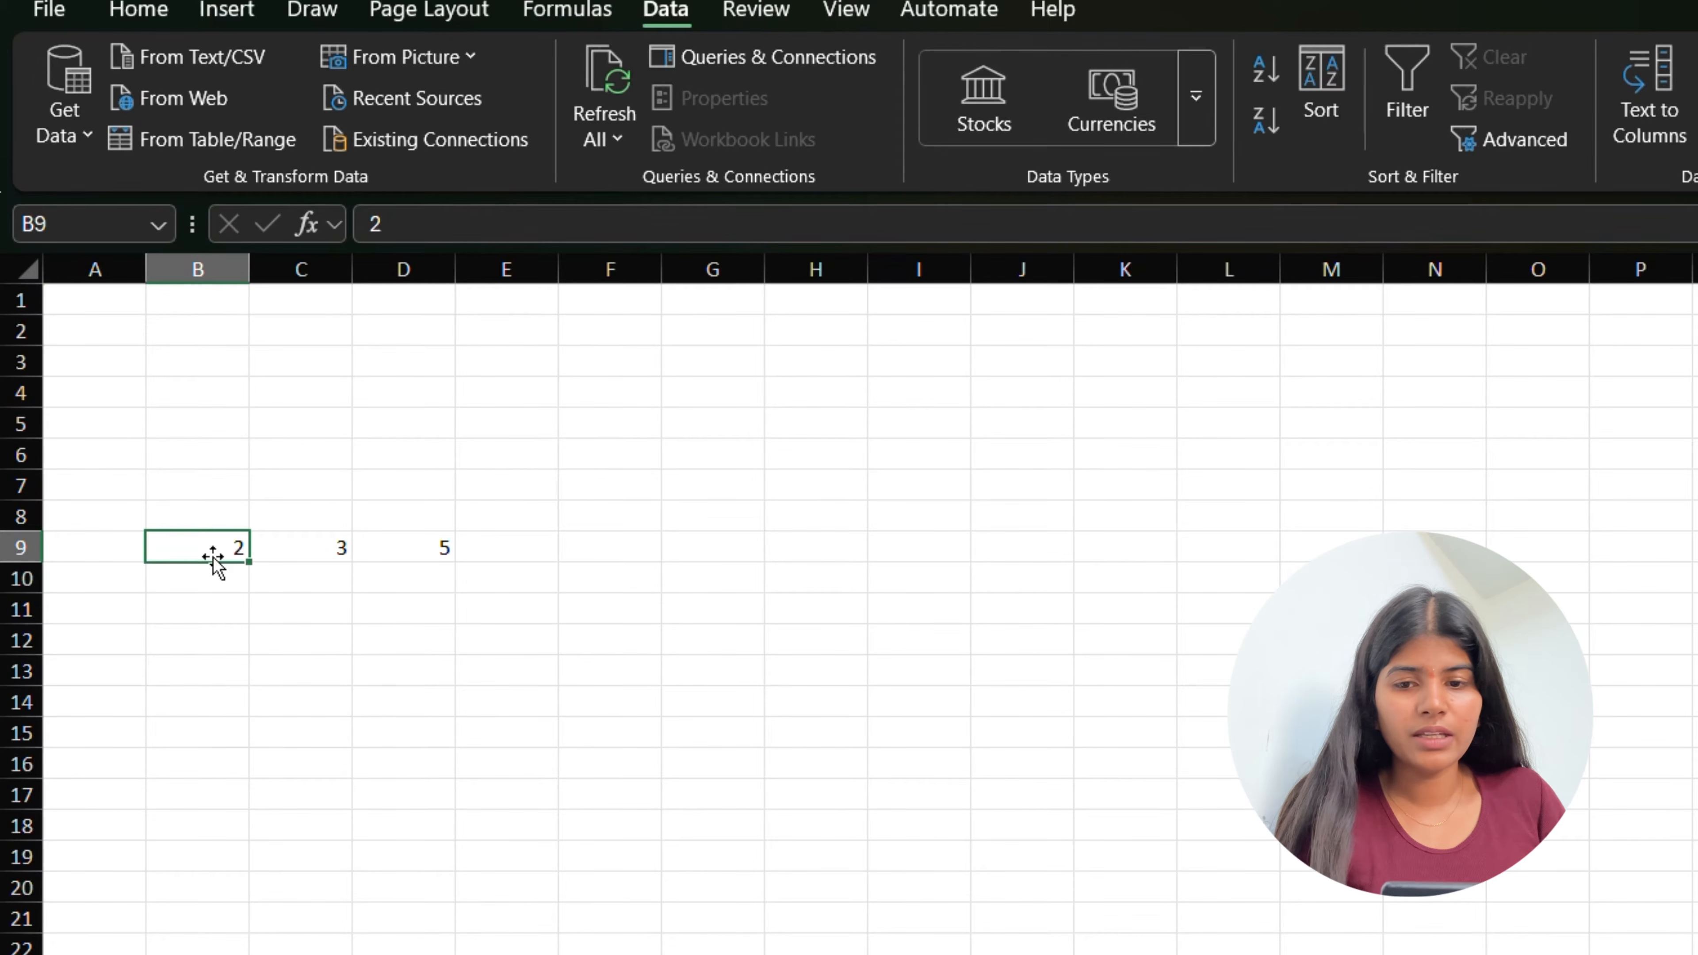
{"action": "left_click", "coordinate": [104, 228]}
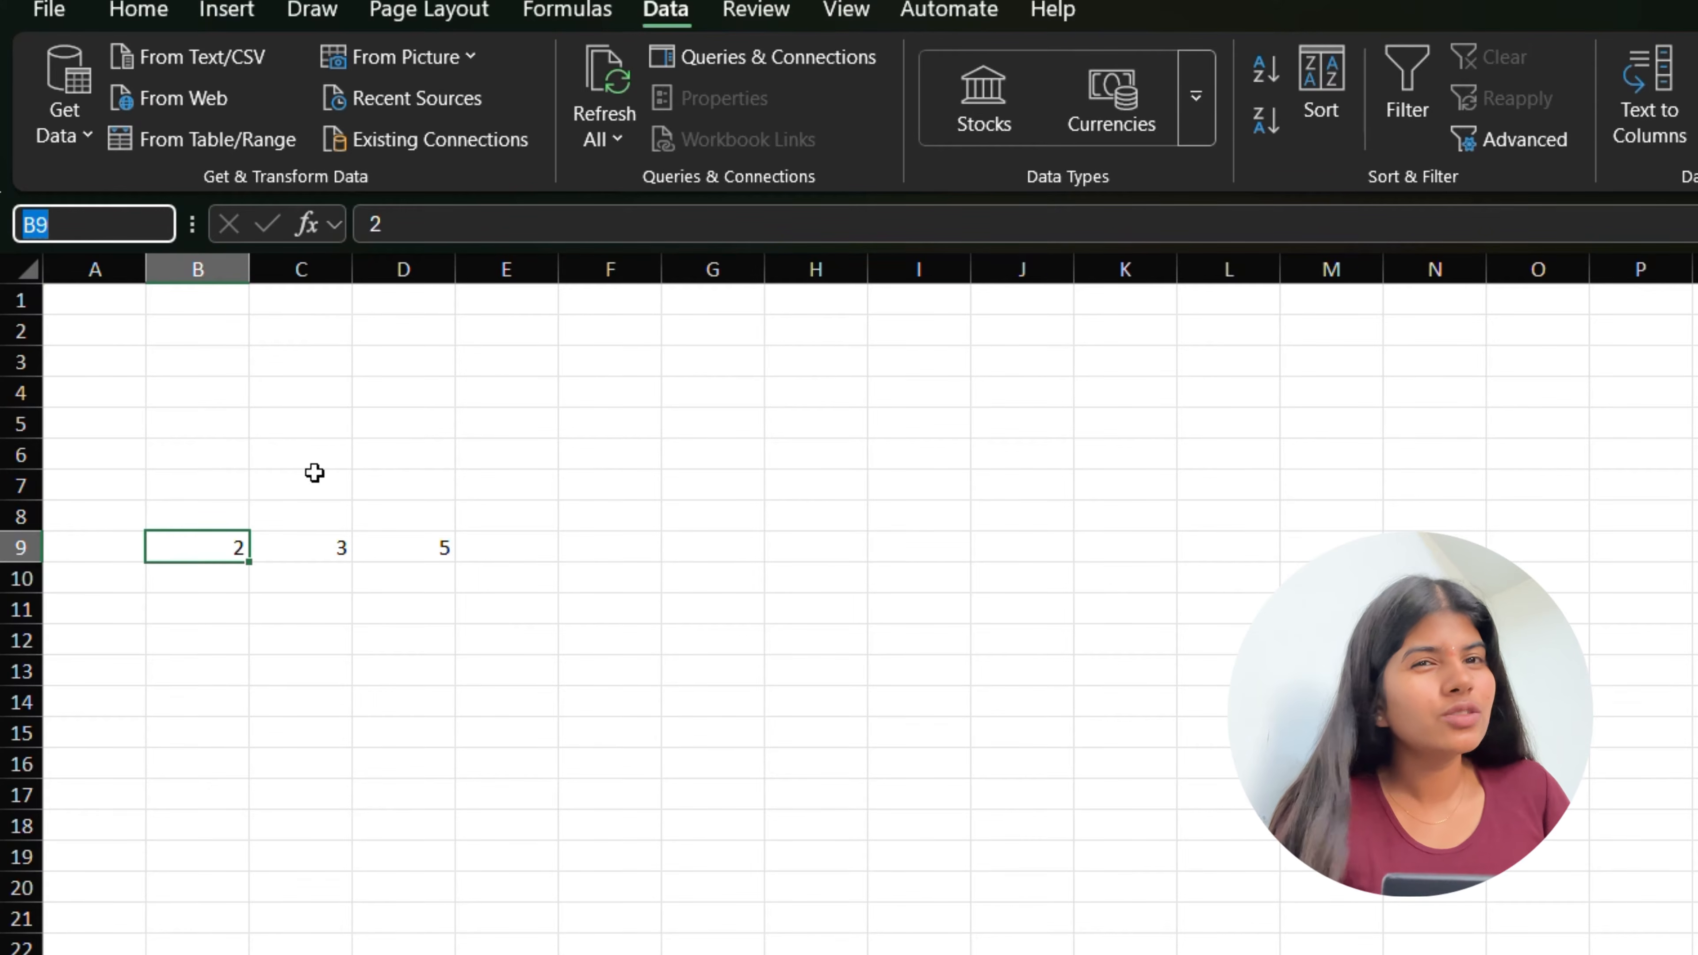
Select the range B9:D9 and name it sum.
{"action": "left_click", "coordinate": [257, 605]}
{"action": "left_click_drag", "start_coordinate": [197, 547], "coordinate": [375, 547]}
{"action": "left_click", "coordinate": [68, 221]}
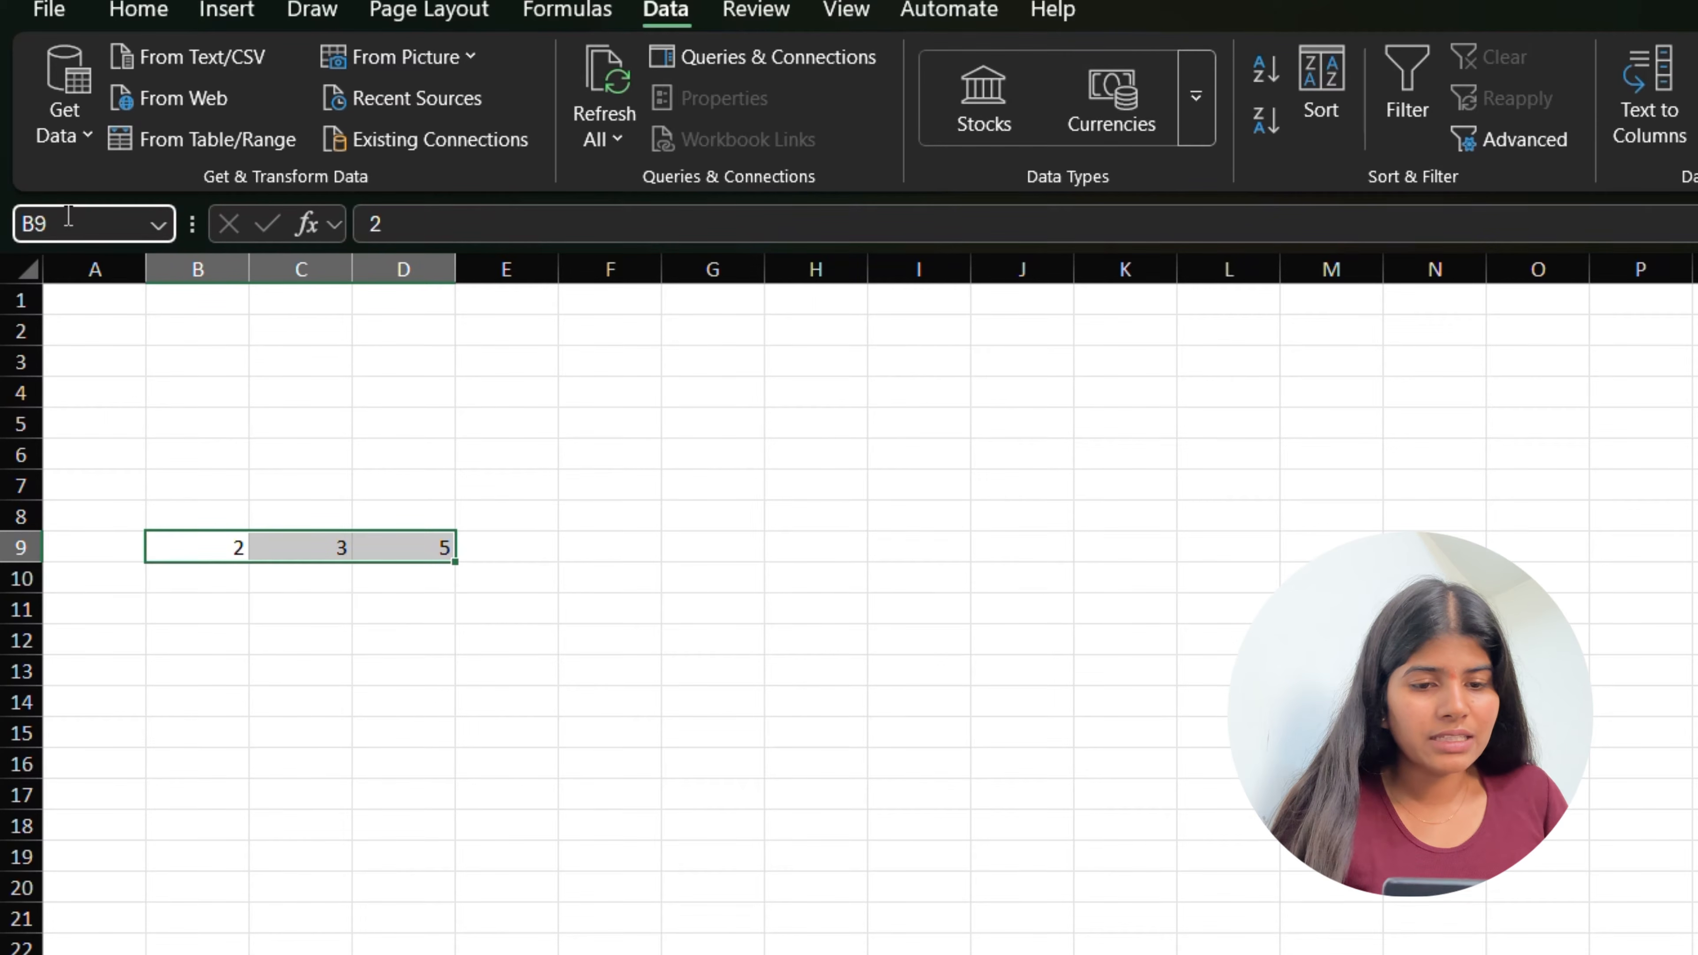
{"action": "type", "text": "sum"}
{"action": "key", "text": "Return"}
Select empty cell D6 and jump from it to the named range sum.
{"action": "left_click", "coordinate": [354, 454]}
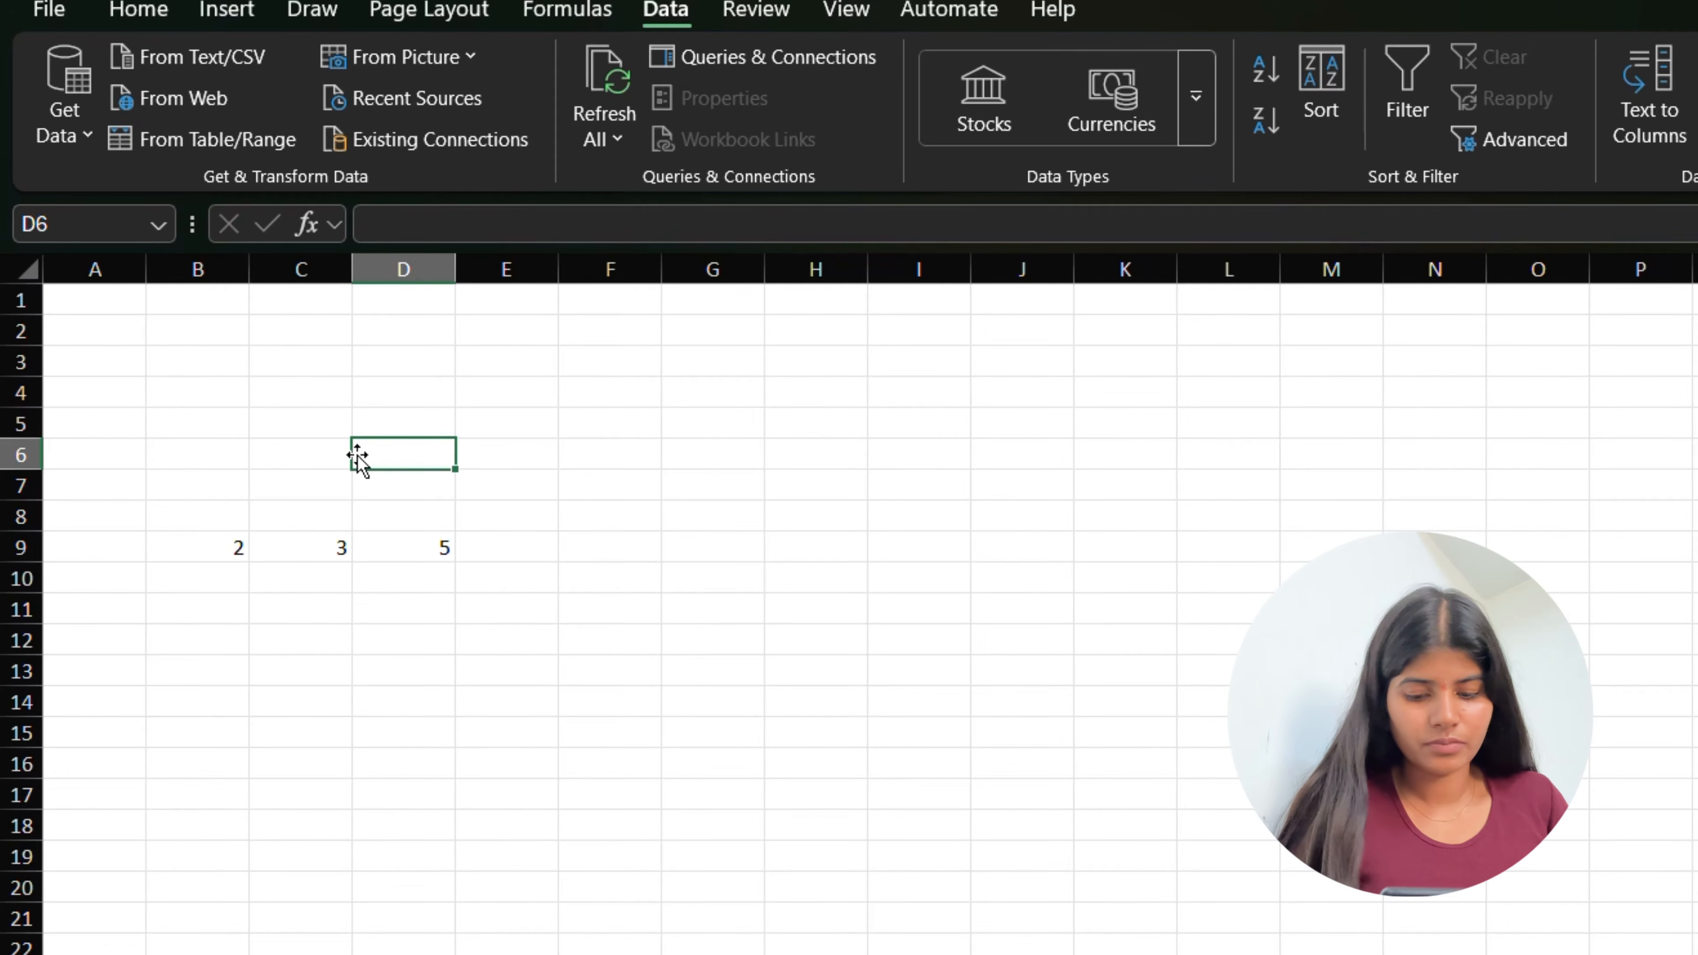
{"action": "left_click", "coordinate": [71, 215]}
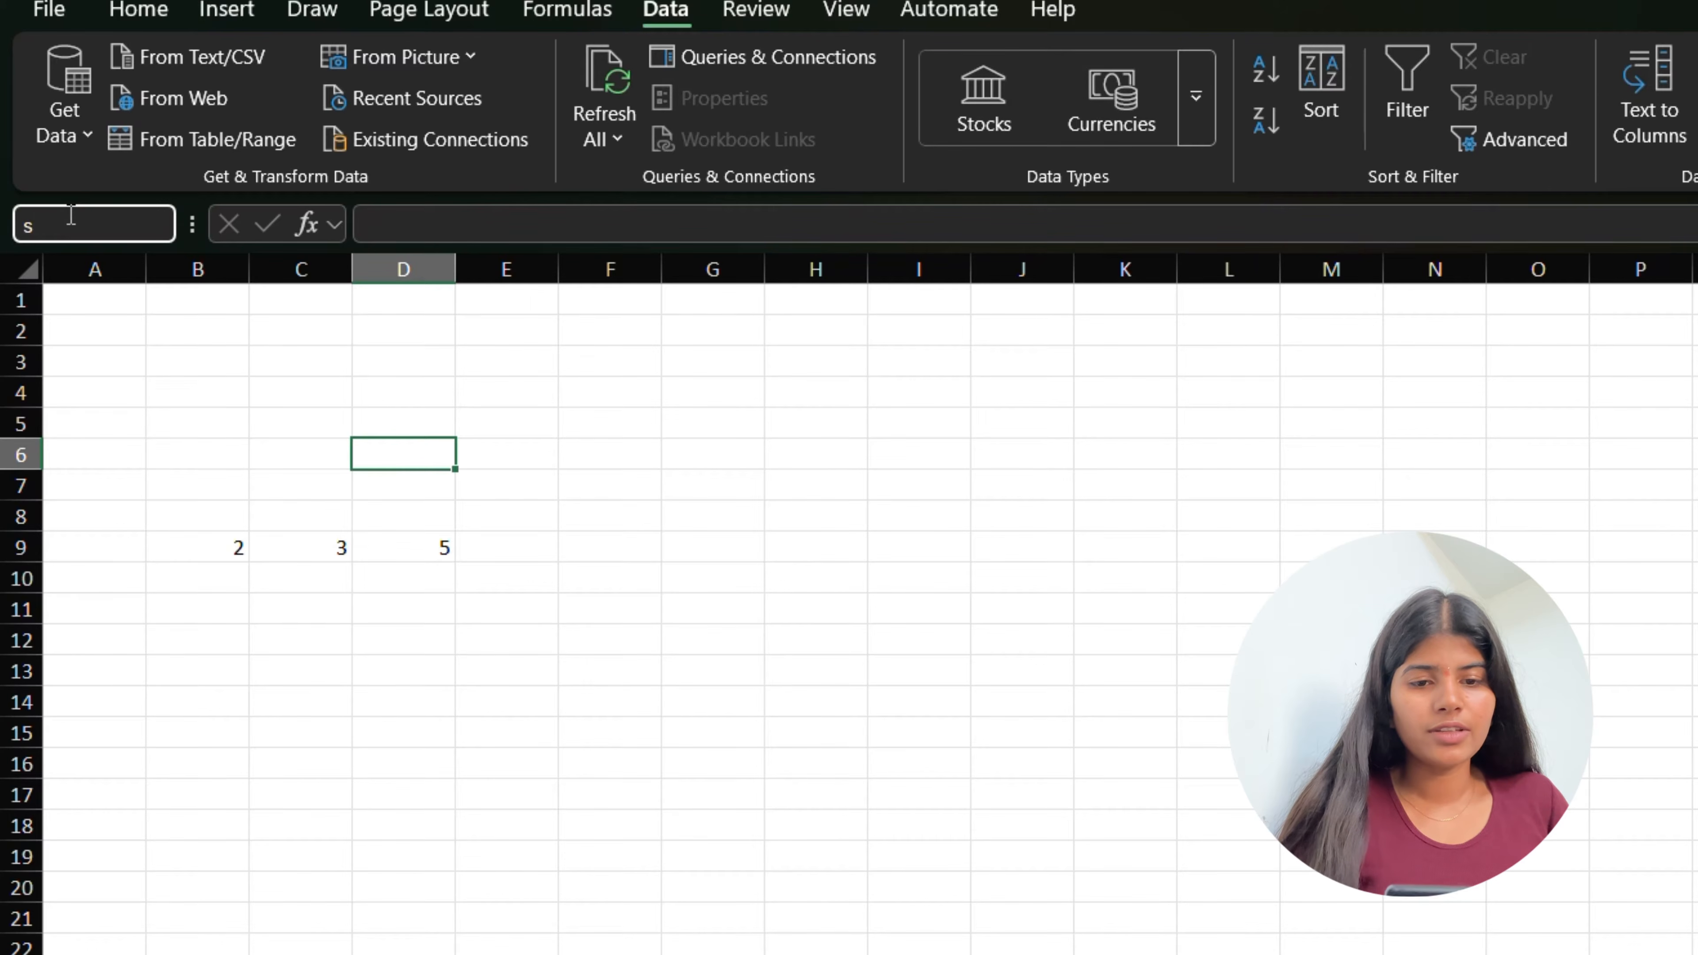
{"action": "key", "text": "Return"}
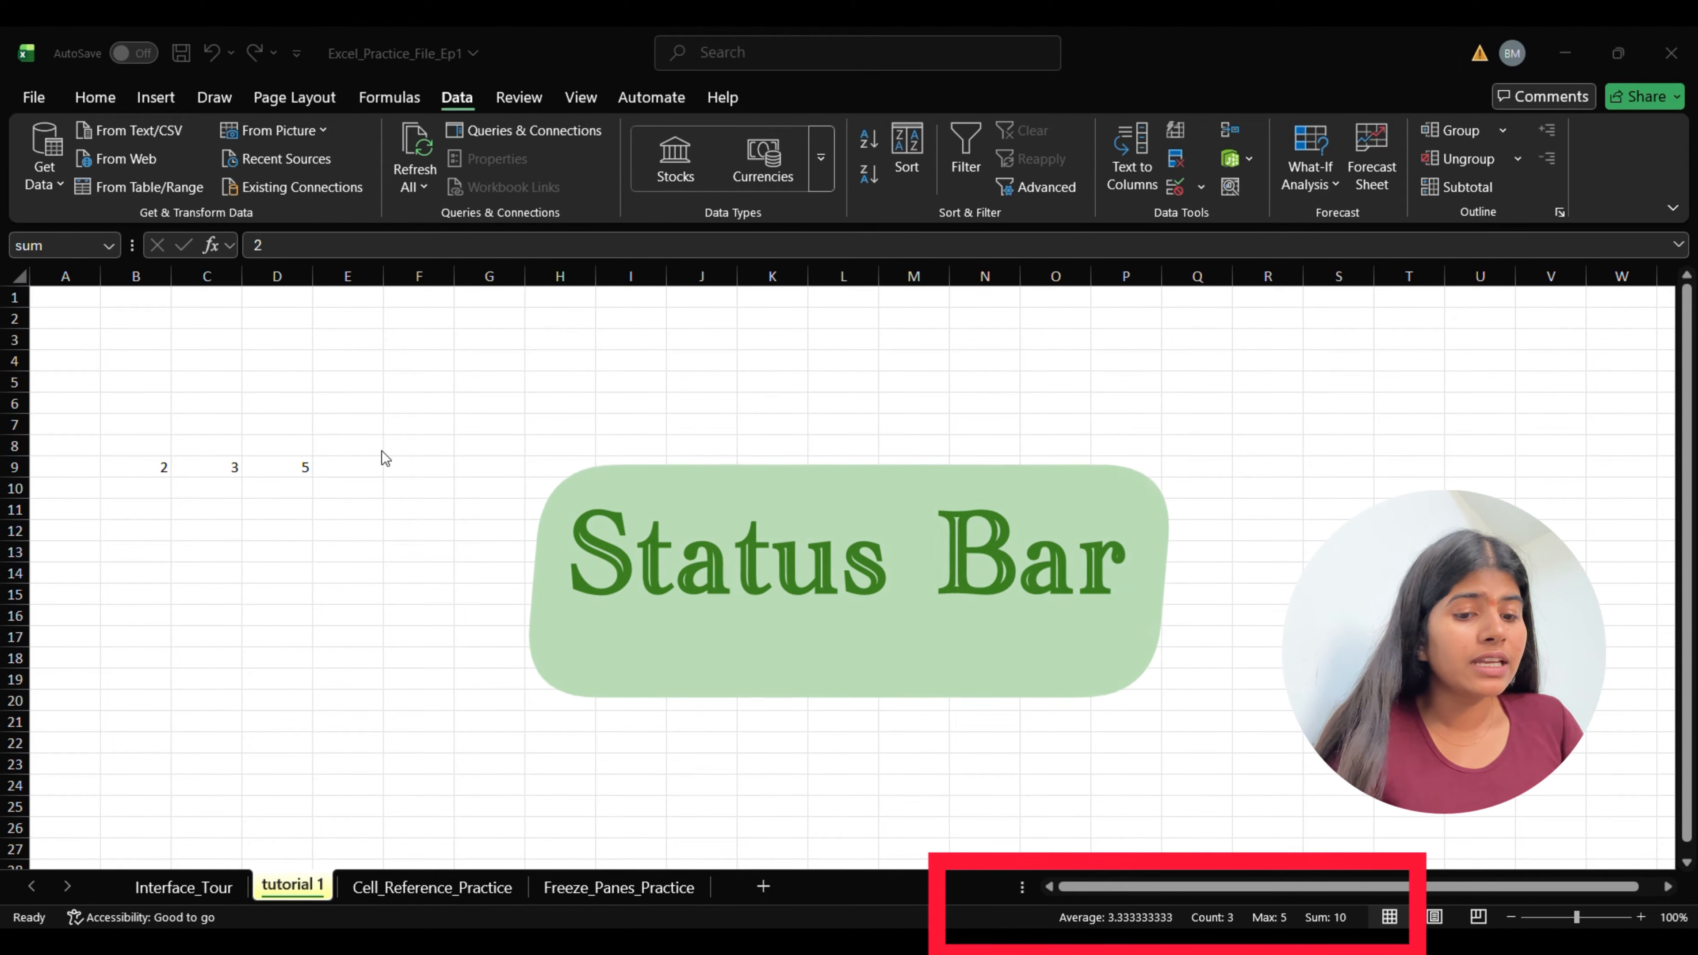
Select cells B9:C9 and toggle the Maximum statistic in the status bar customization options.
{"action": "left_click", "coordinate": [142, 466]}
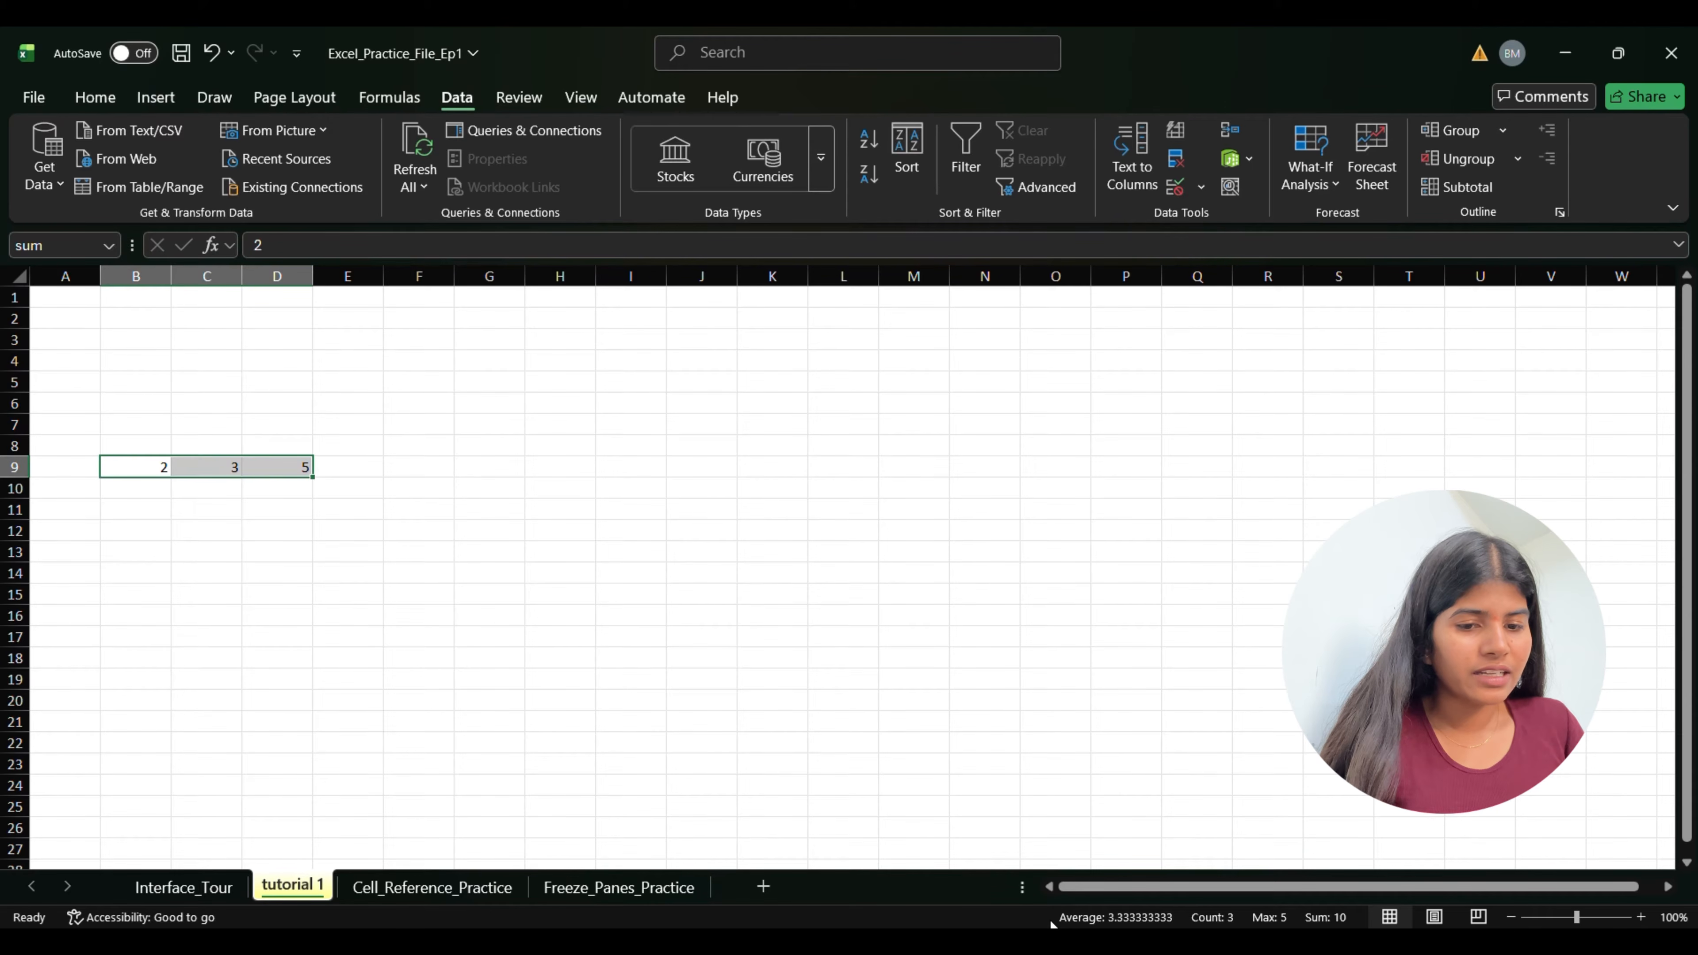
{"action": "left_click_drag", "start_coordinate": [117, 463], "coordinate": [182, 464]}
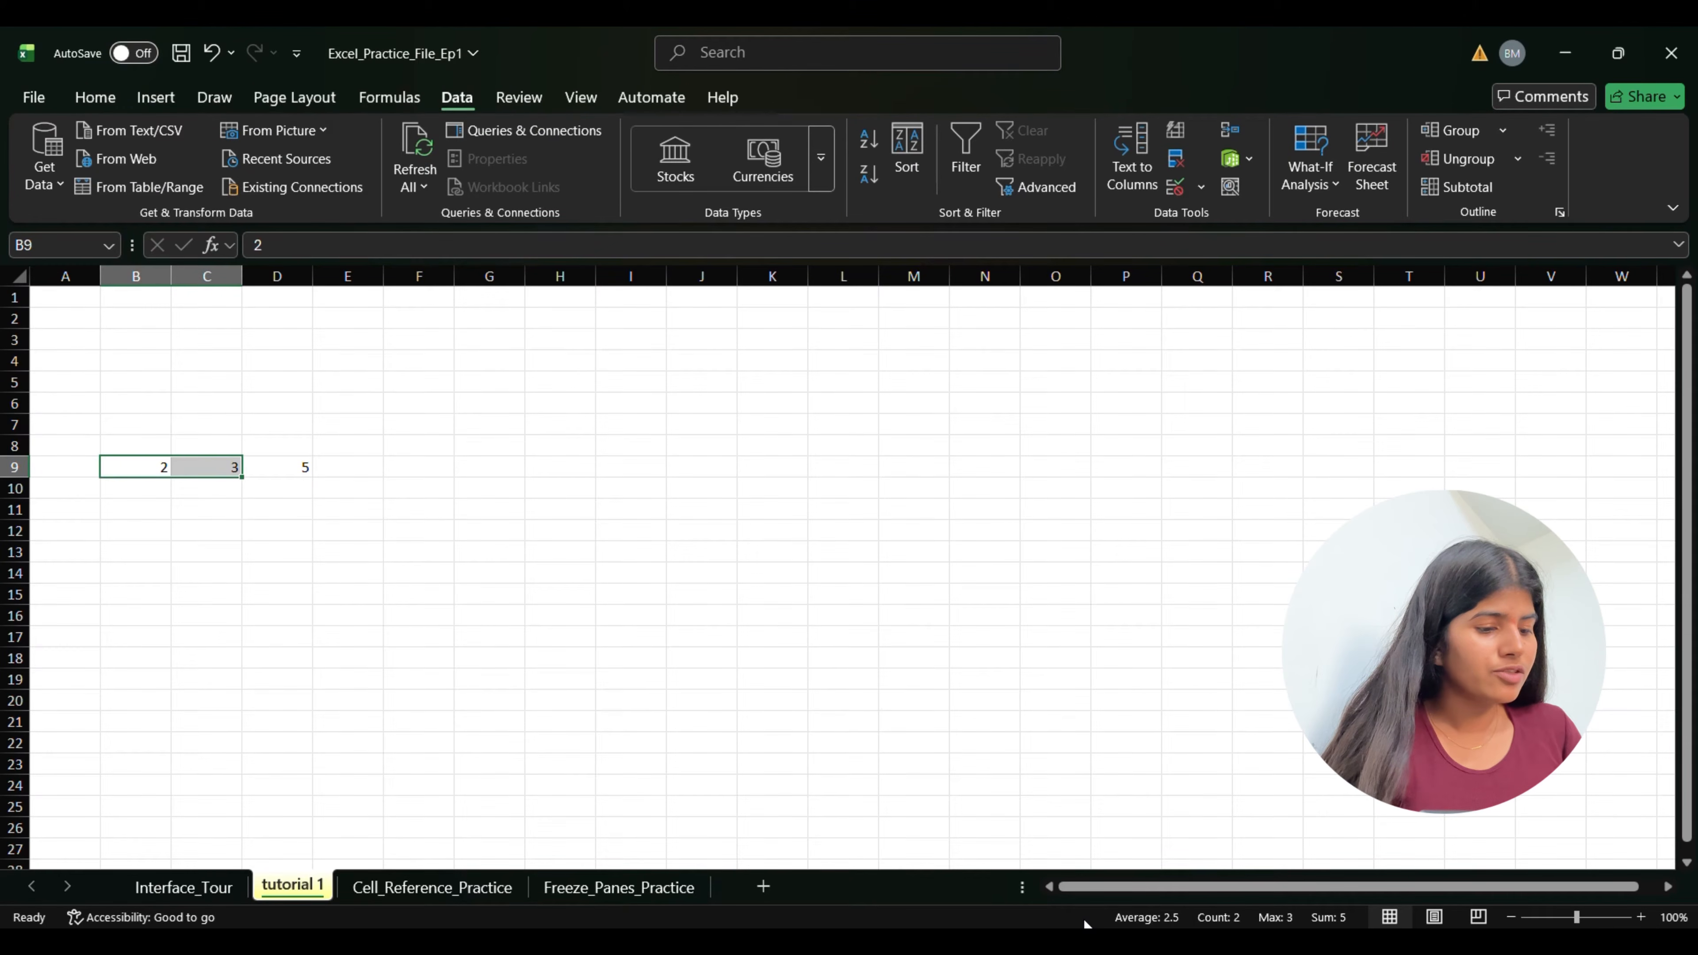
{"action": "right_click", "coordinate": [1086, 923]}
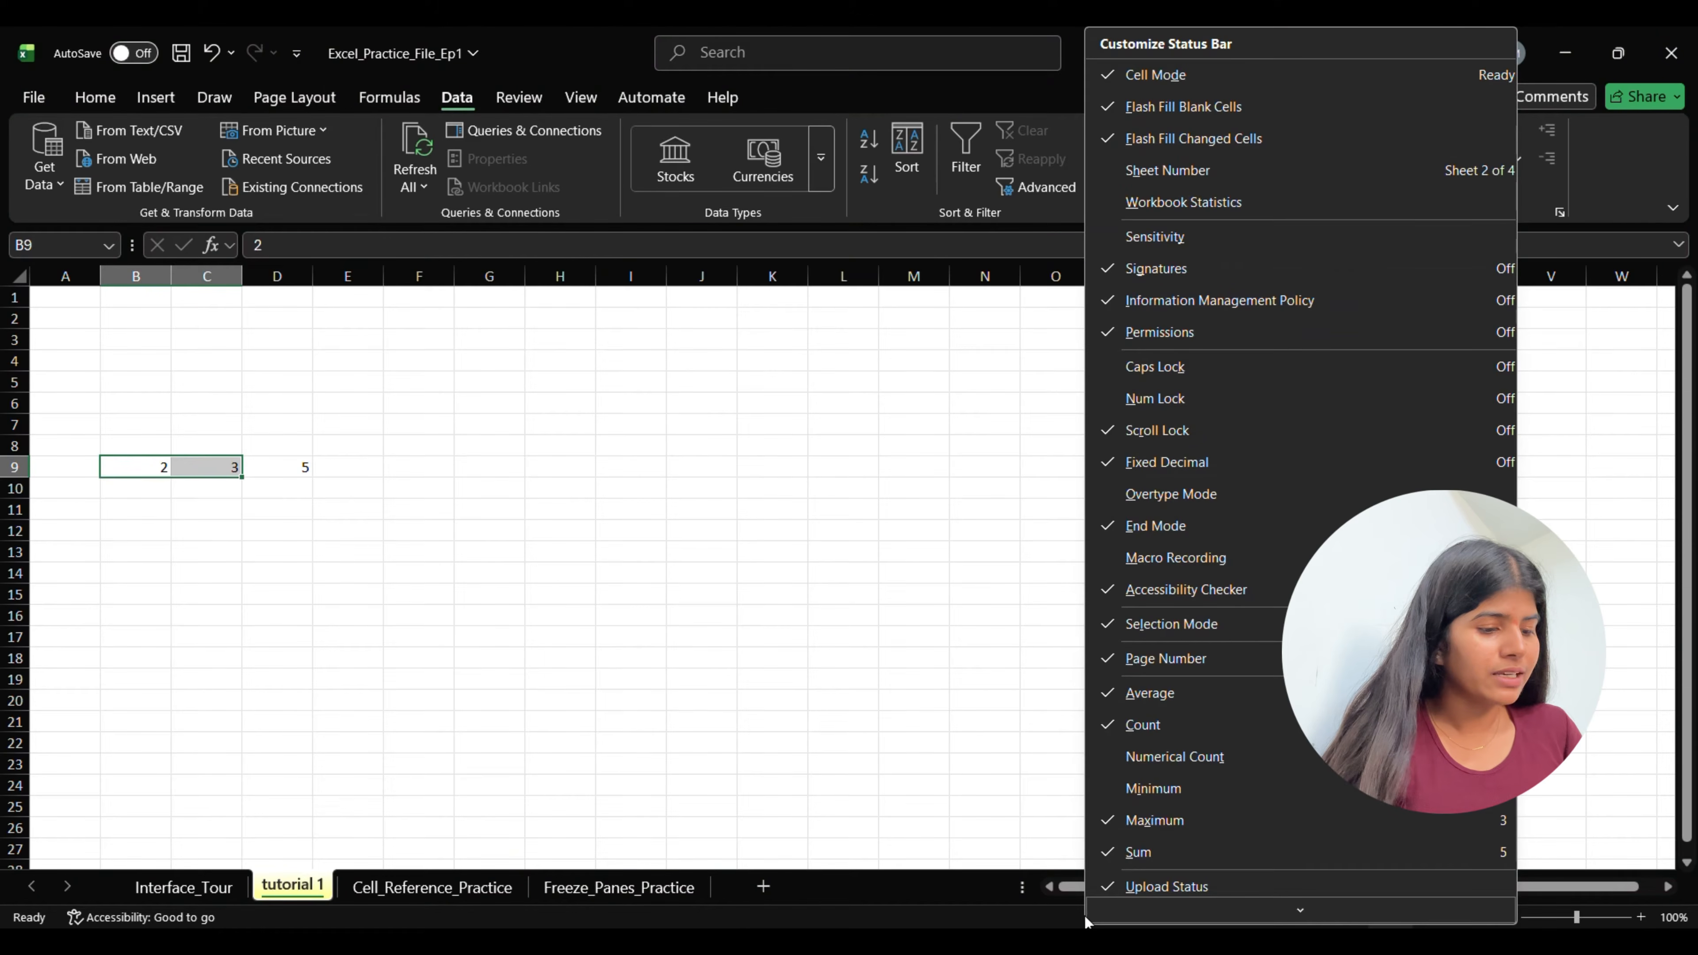
{"action": "scroll", "coordinate": [1188, 713], "scroll_direction": "down", "scroll_amount": 3}
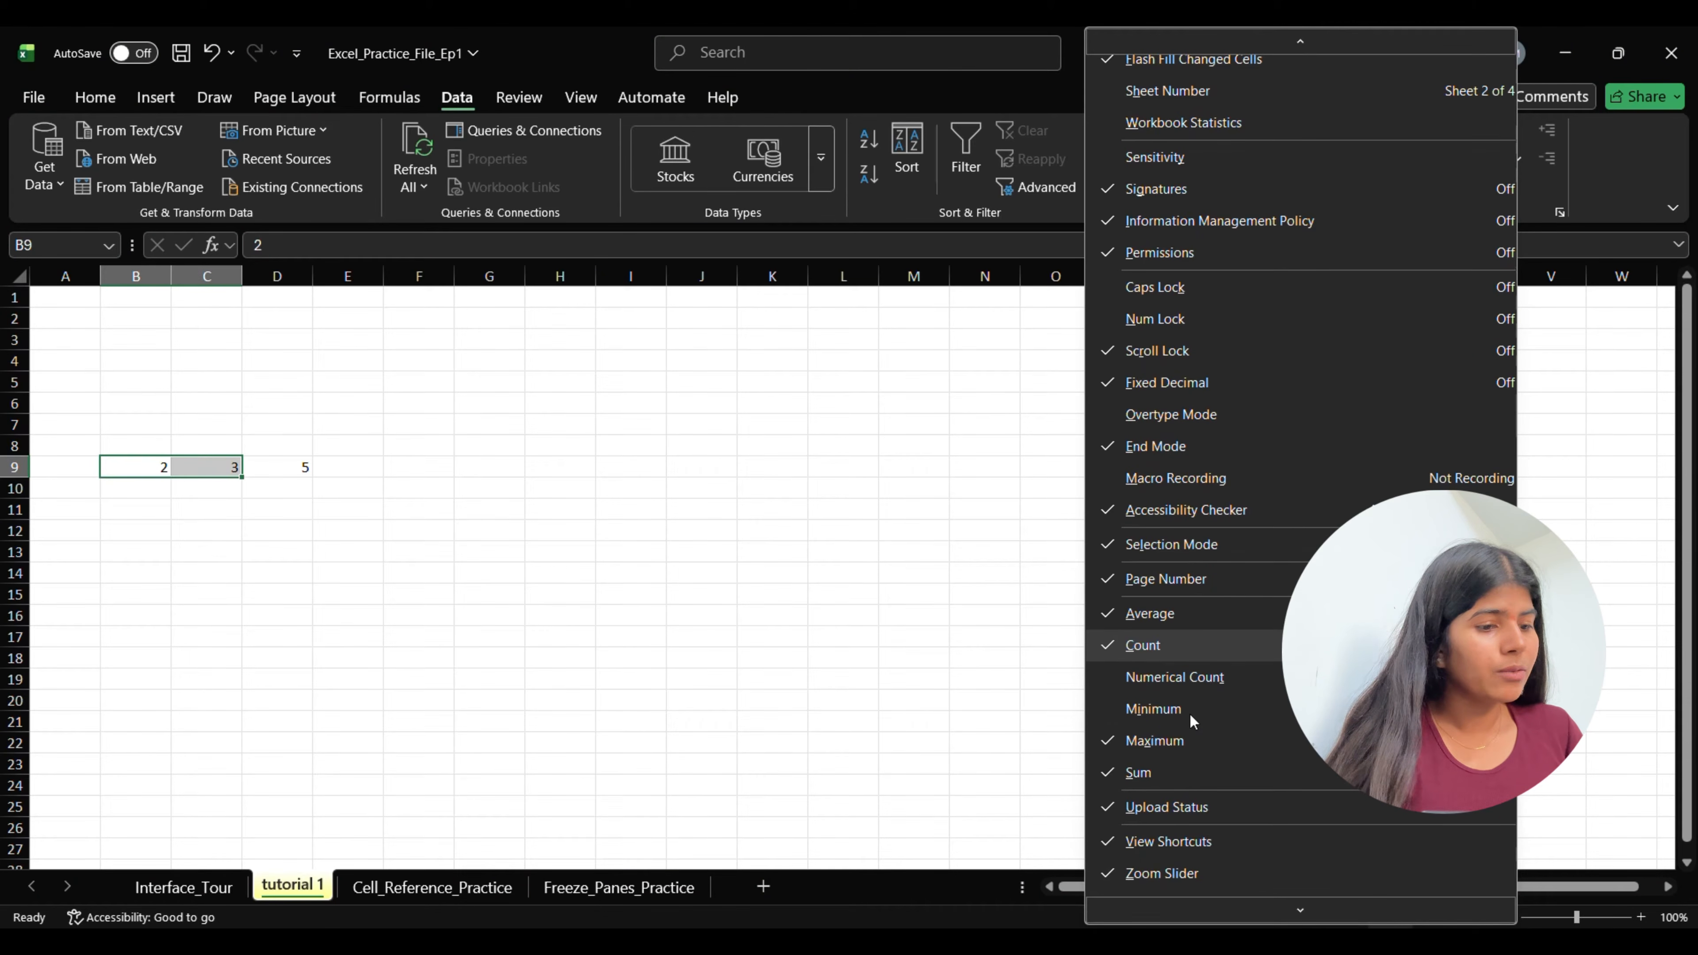
{"action": "left_click", "coordinate": [1156, 744]}
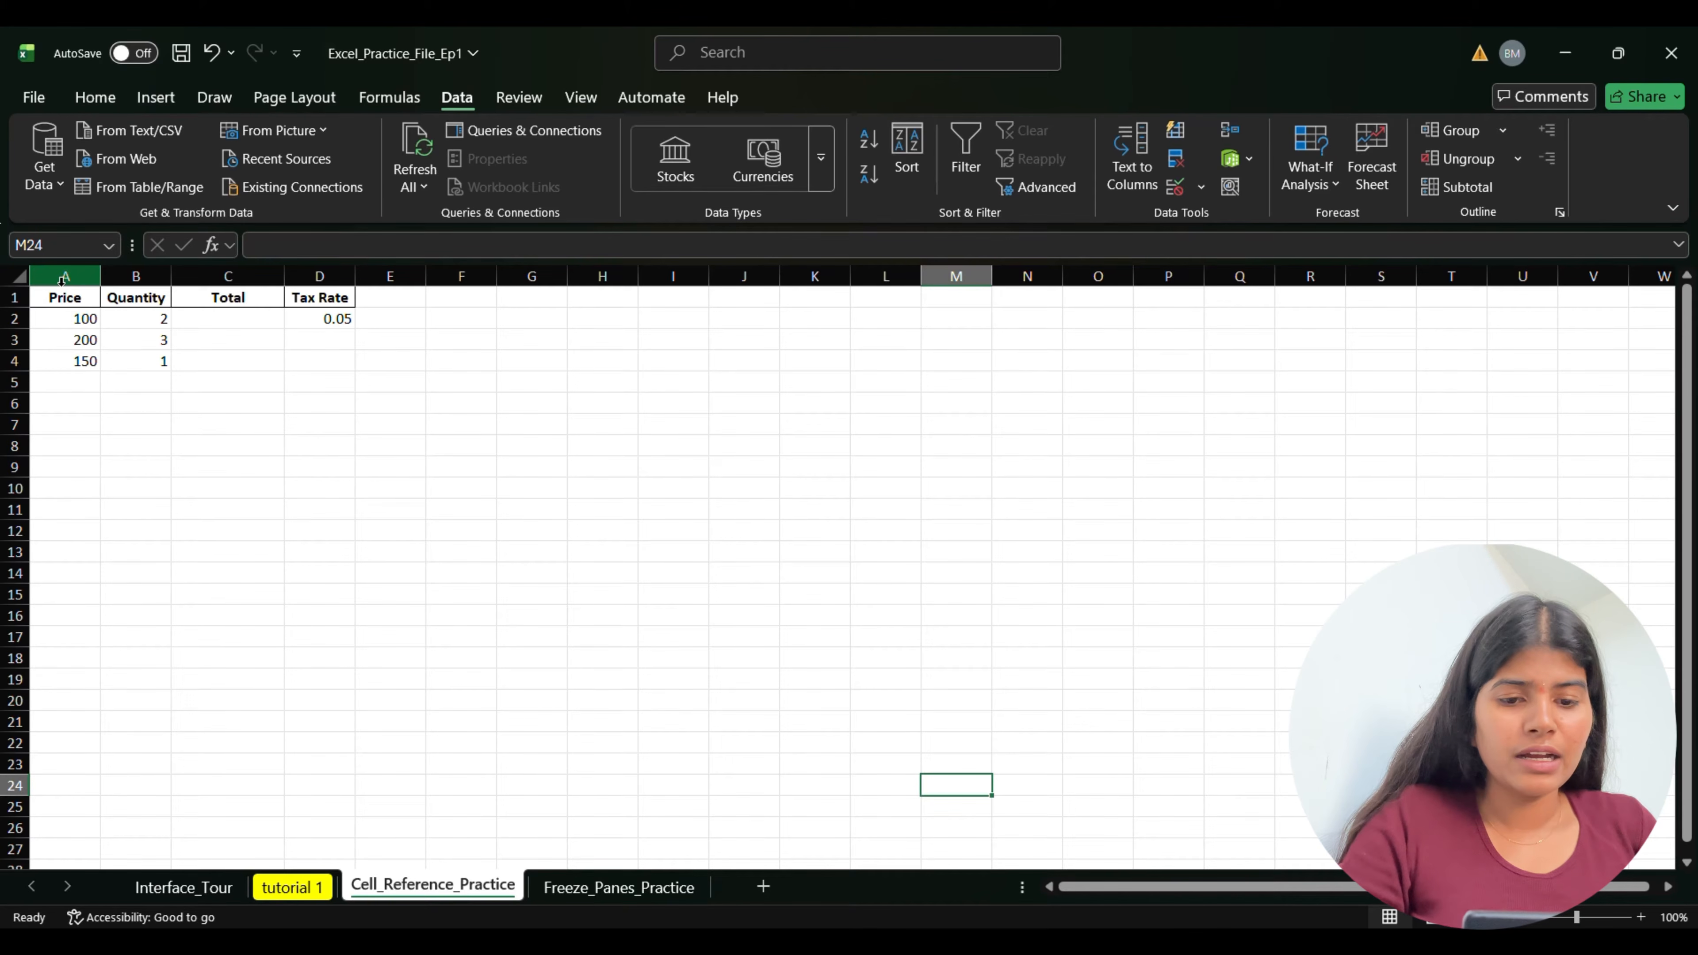
Go through the Price, Quantity, Total and Tax Rate header cells in row 1 of the Cell_Reference_Practice sheet.
{"action": "left_click", "coordinate": [65, 295]}
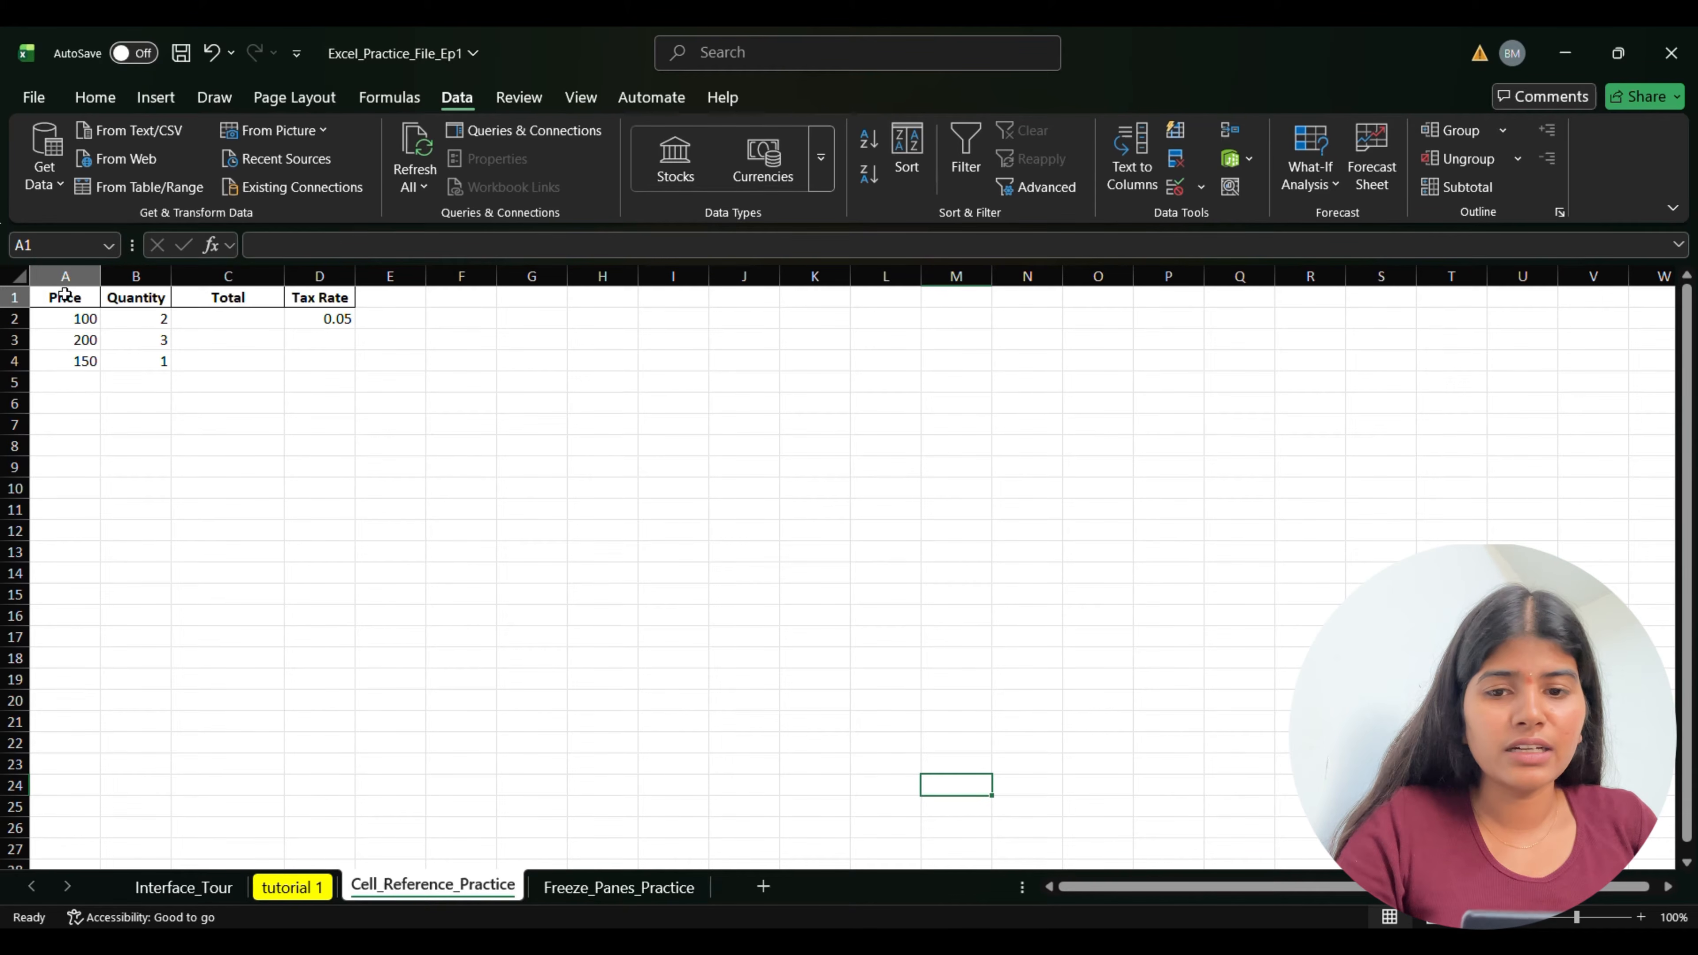
{"action": "key", "text": "Right"}
{"action": "key", "text": "Right"}
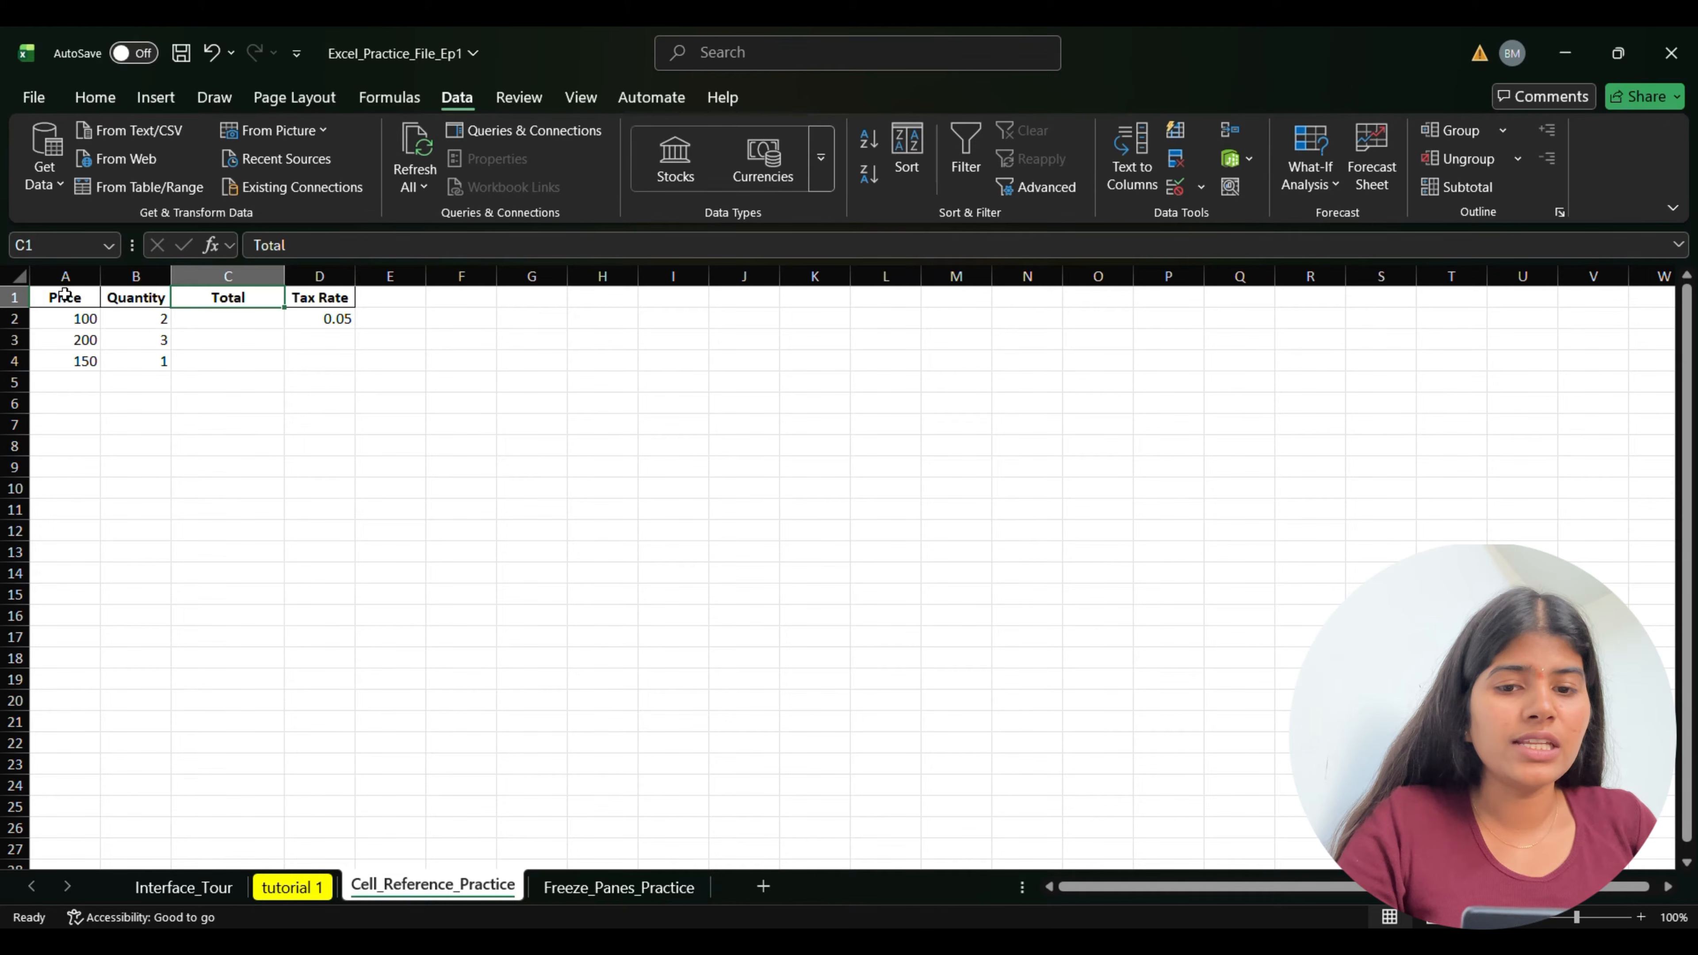
{"action": "key", "text": "Right"}
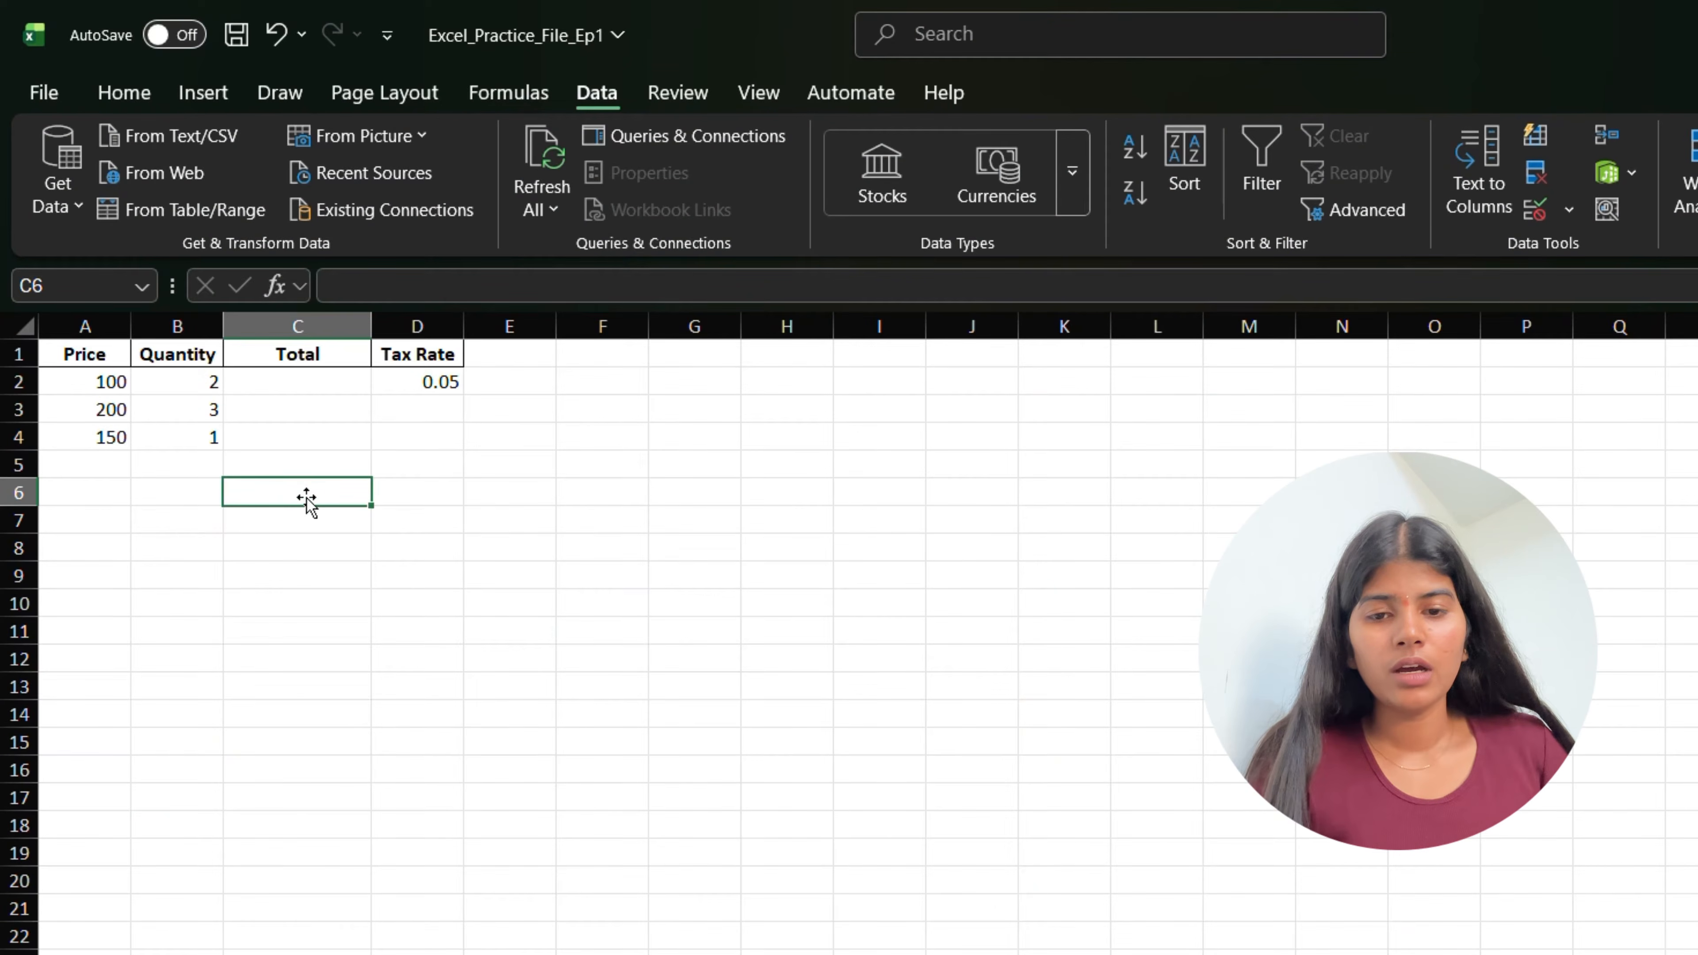
Enter the formula =A2*B2 in cell C2 to multiply price by quantity.
{"action": "left_click", "coordinate": [326, 386]}
{"action": "type", "text": "="}
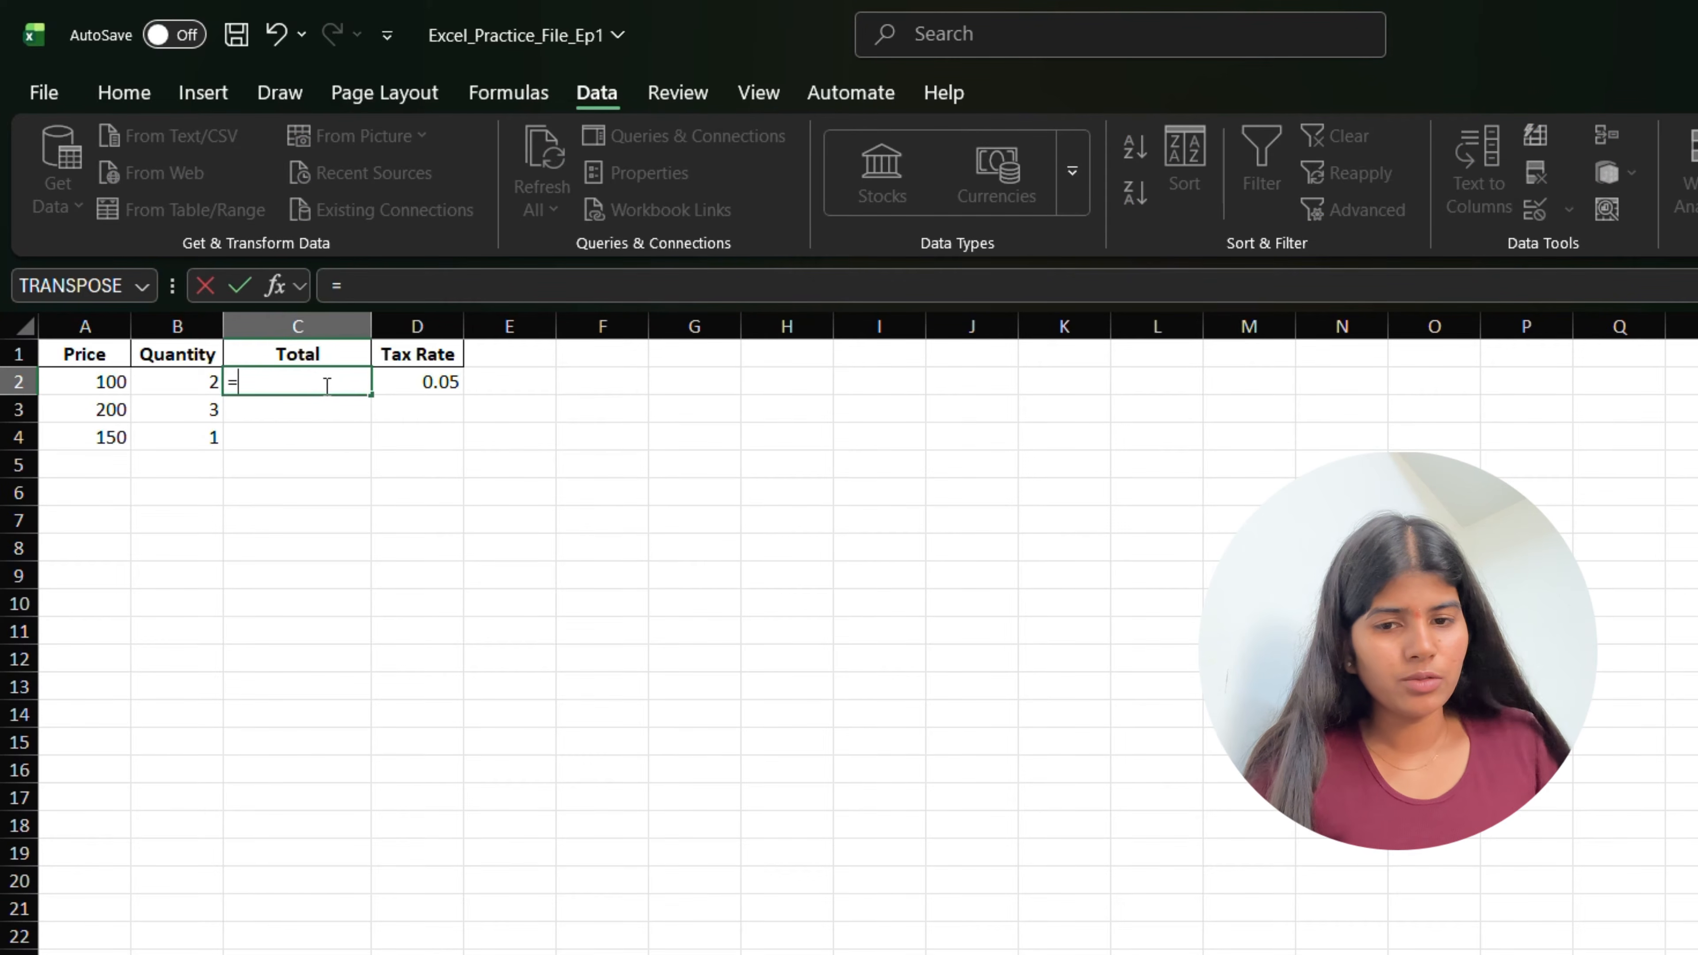
{"action": "key", "text": "Left"}
{"action": "key", "text": "Left"}
{"action": "type", "text": "*"}
{"action": "key", "text": "Left"}
{"action": "key", "text": "Return"}
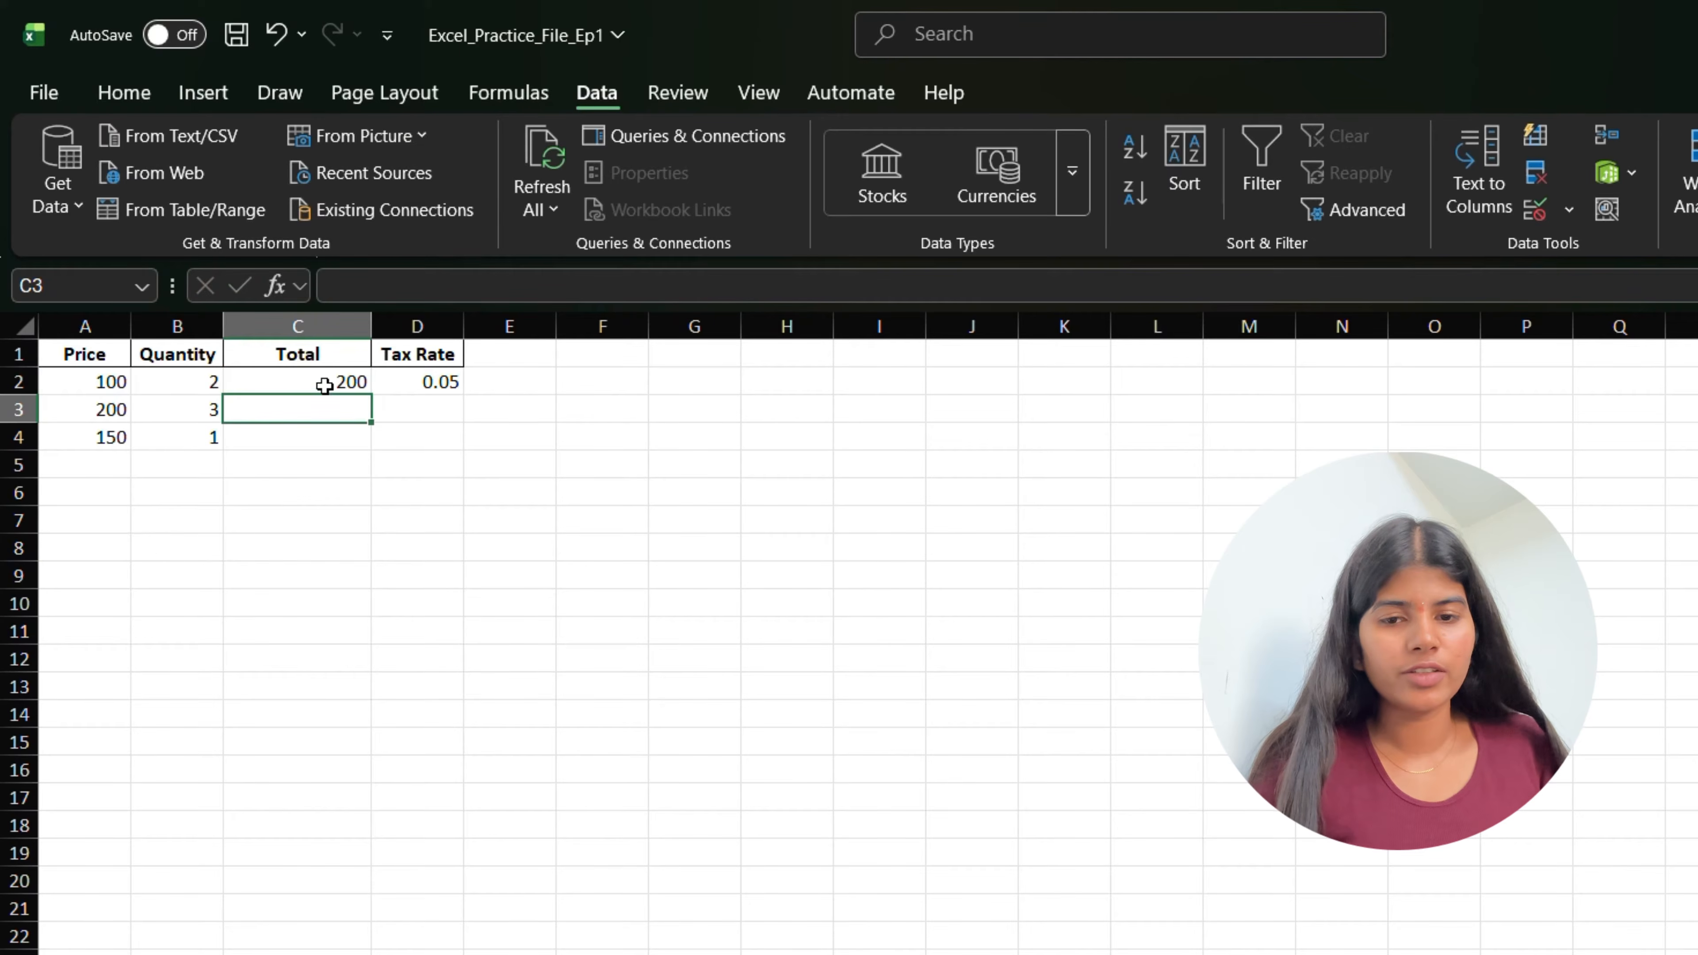
Copy the Total formula from C2 into cells C3 and C4.
{"action": "left_click", "coordinate": [325, 386]}
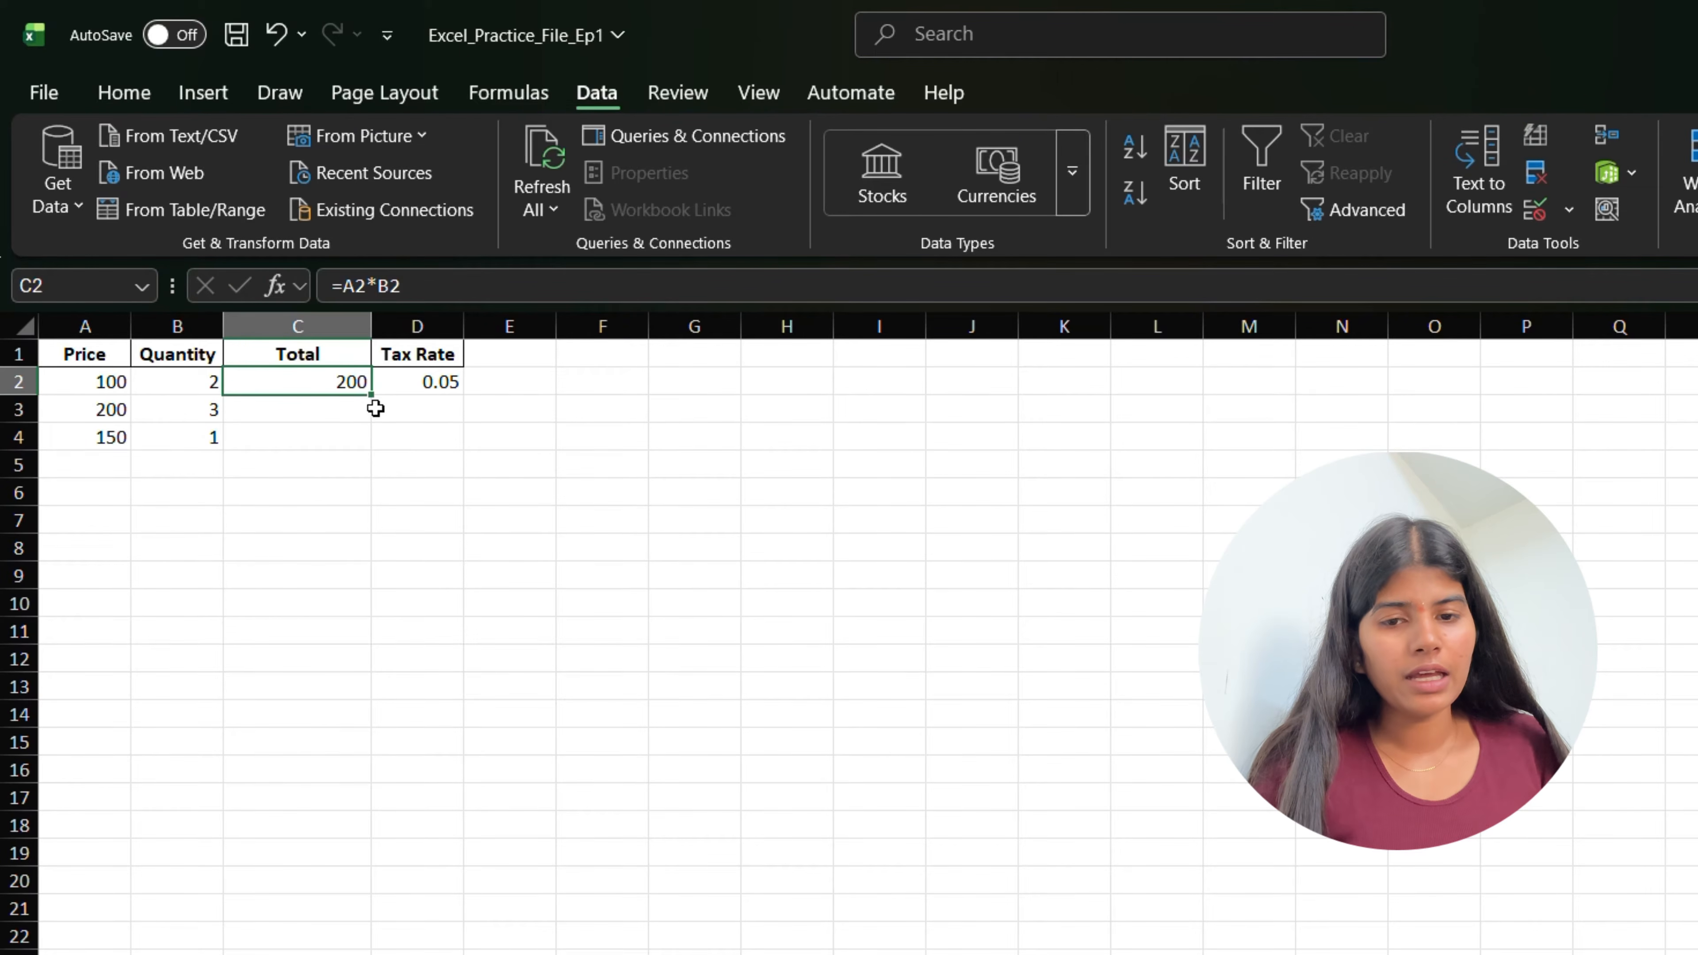
{"action": "left_click", "coordinate": [369, 409]}
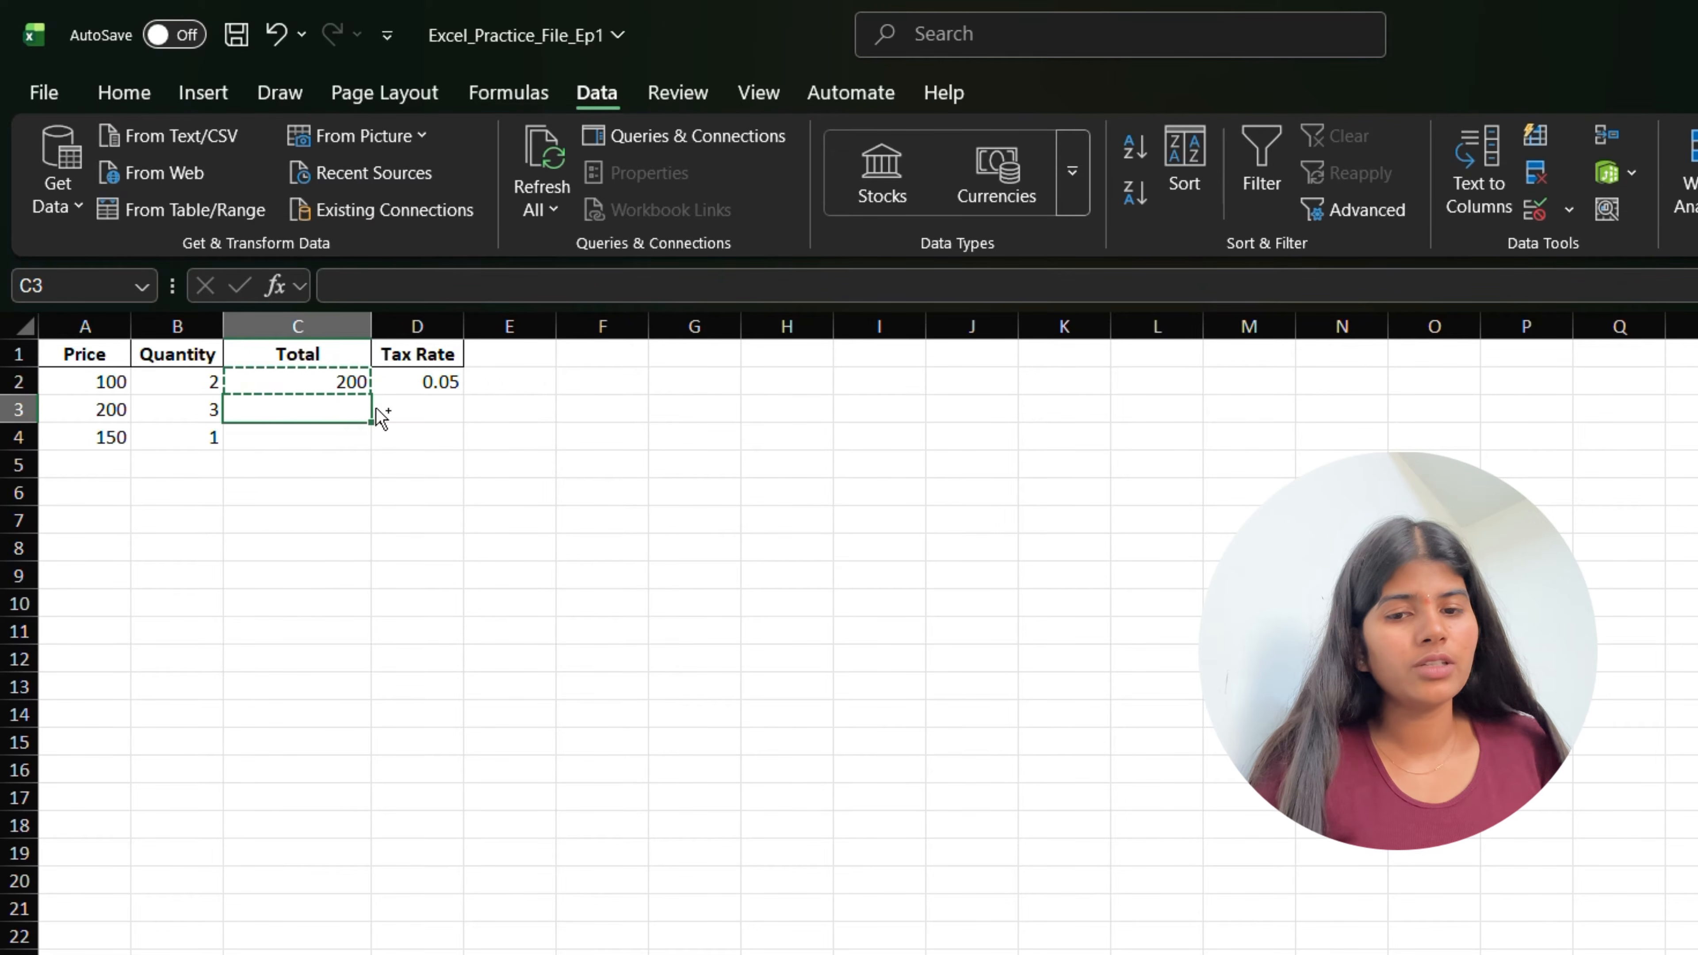
{"action": "key", "text": "ctrl+v"}
{"action": "key", "text": "Down"}
{"action": "key", "text": "ctrl+v"}
Compare the copied formulas in Total cells C2, C3 and C4 to see how their relative references shift.
{"action": "left_click", "coordinate": [413, 422]}
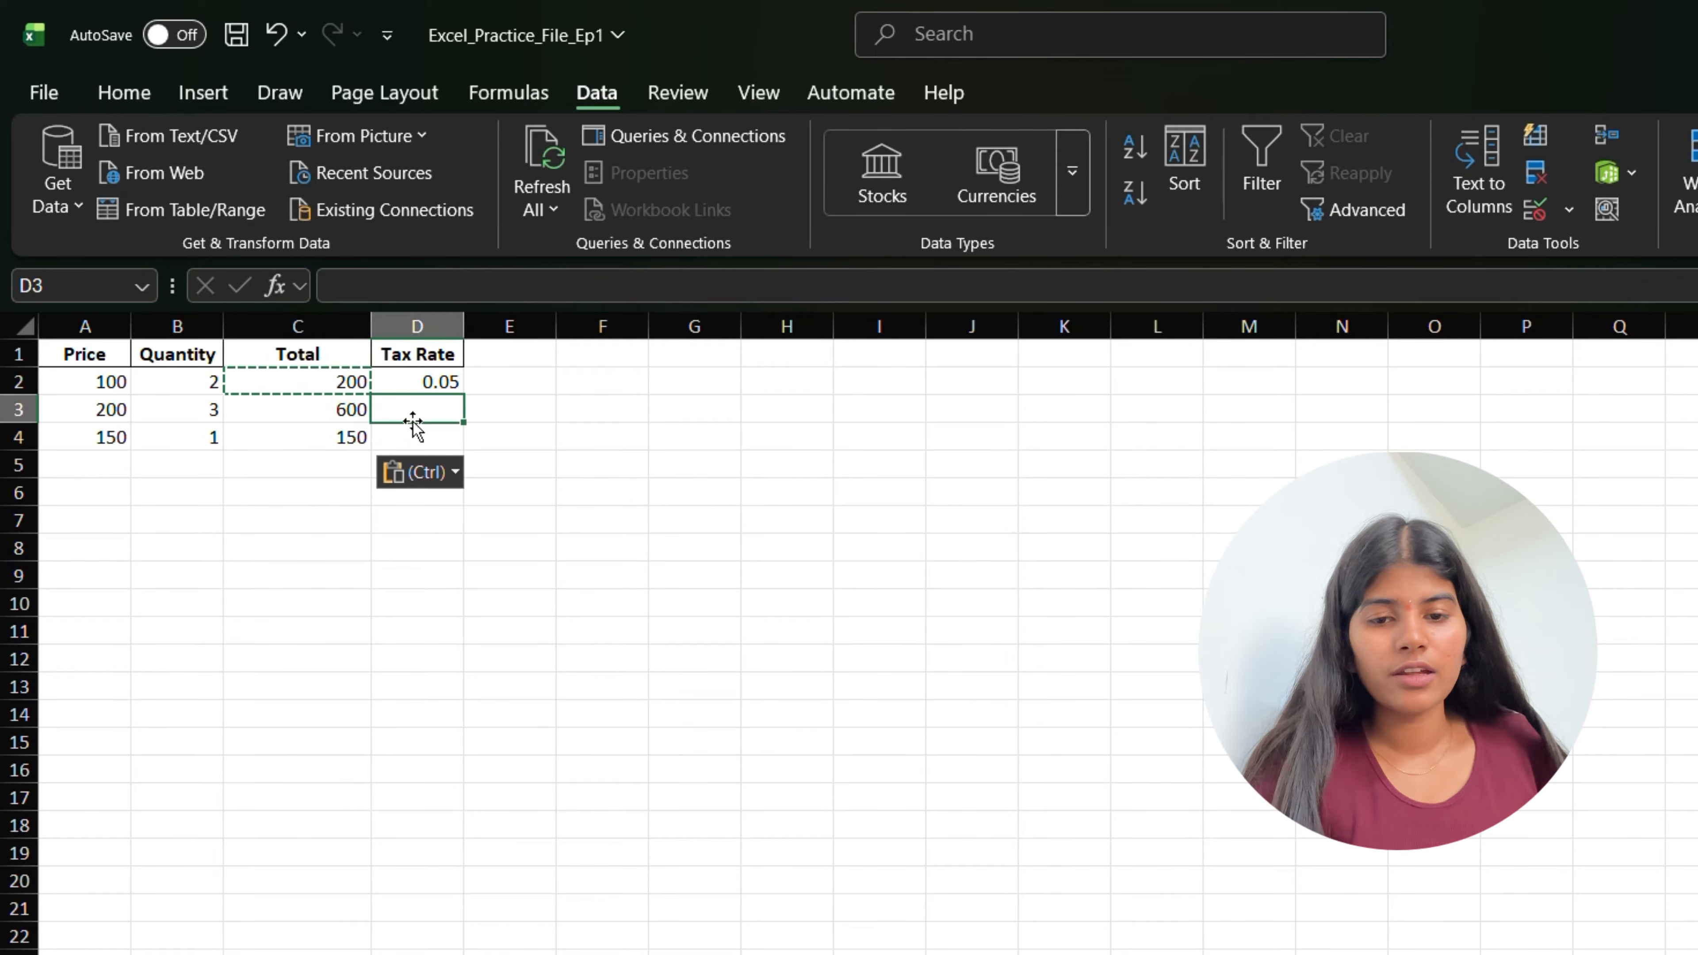
{"action": "left_click", "coordinate": [315, 404]}
{"action": "key", "text": "Up"}
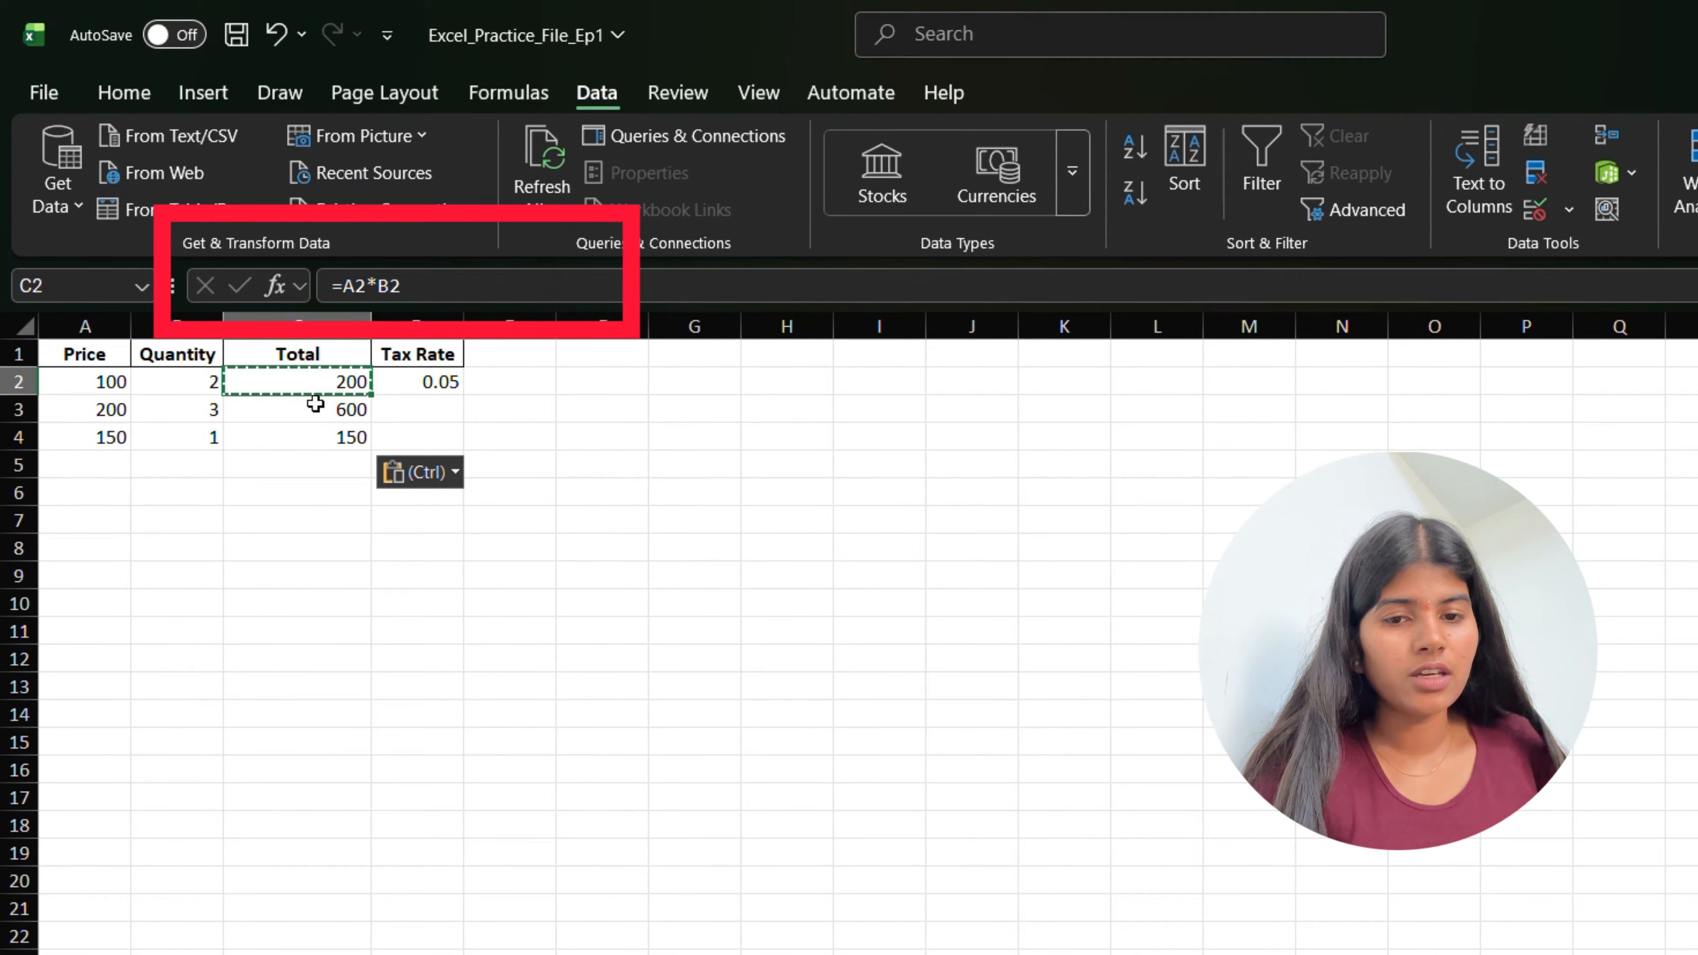
{"action": "key", "text": "Down"}
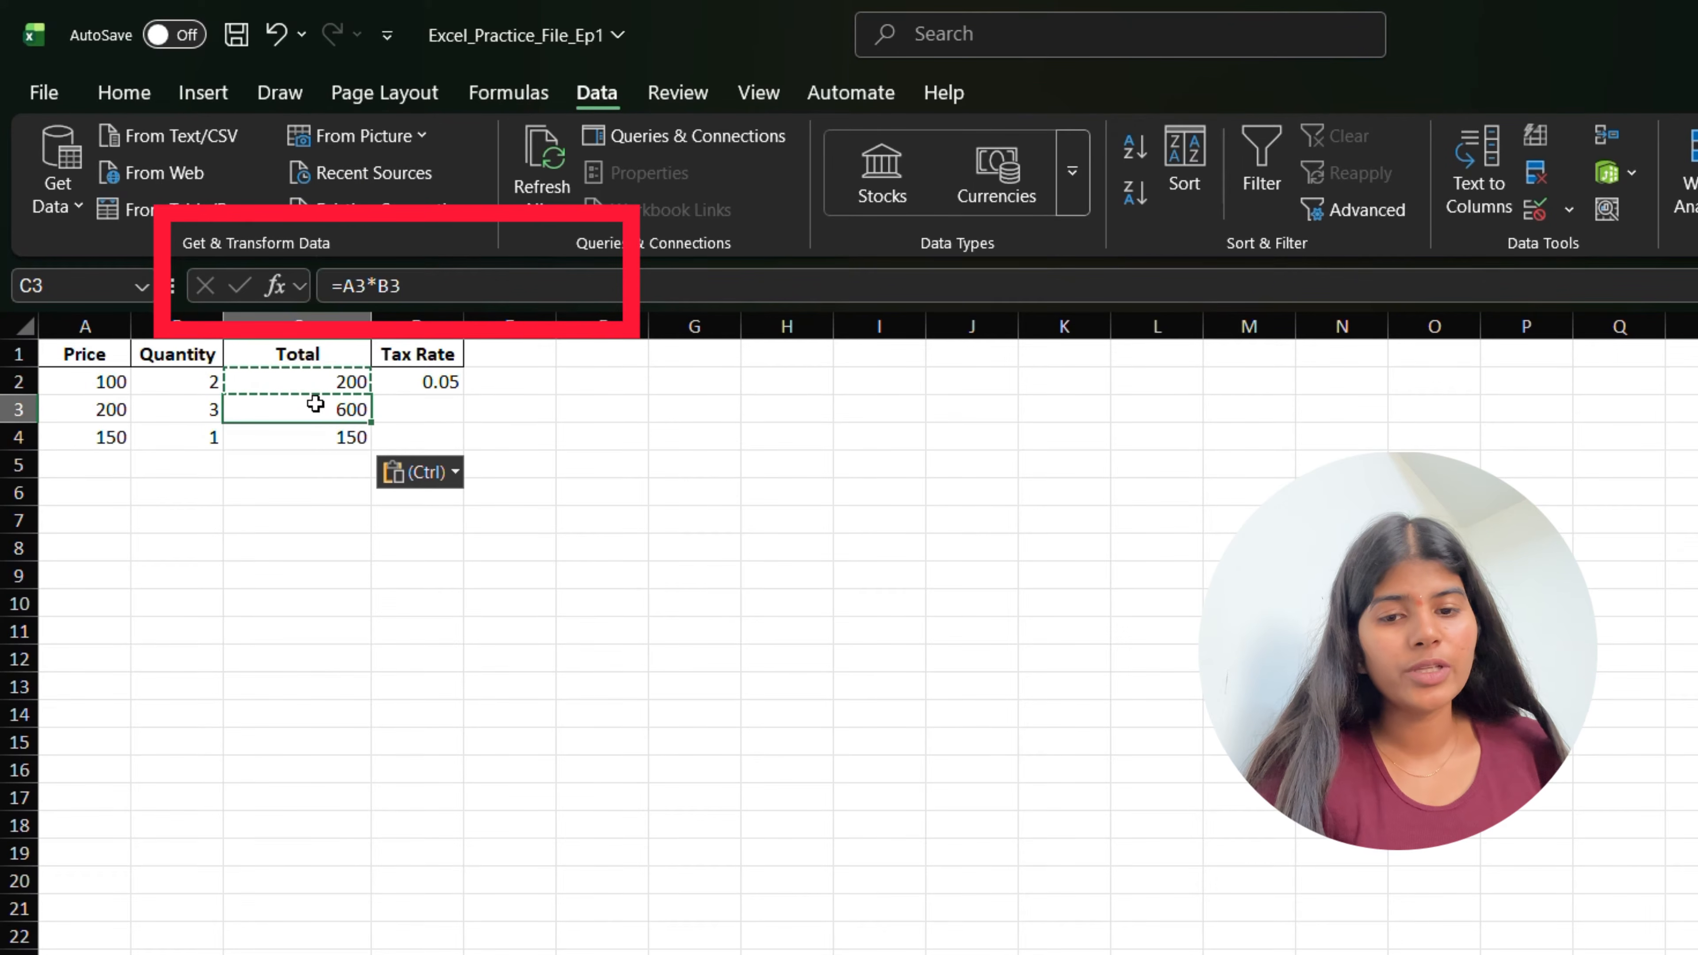
{"action": "key", "text": "Down"}
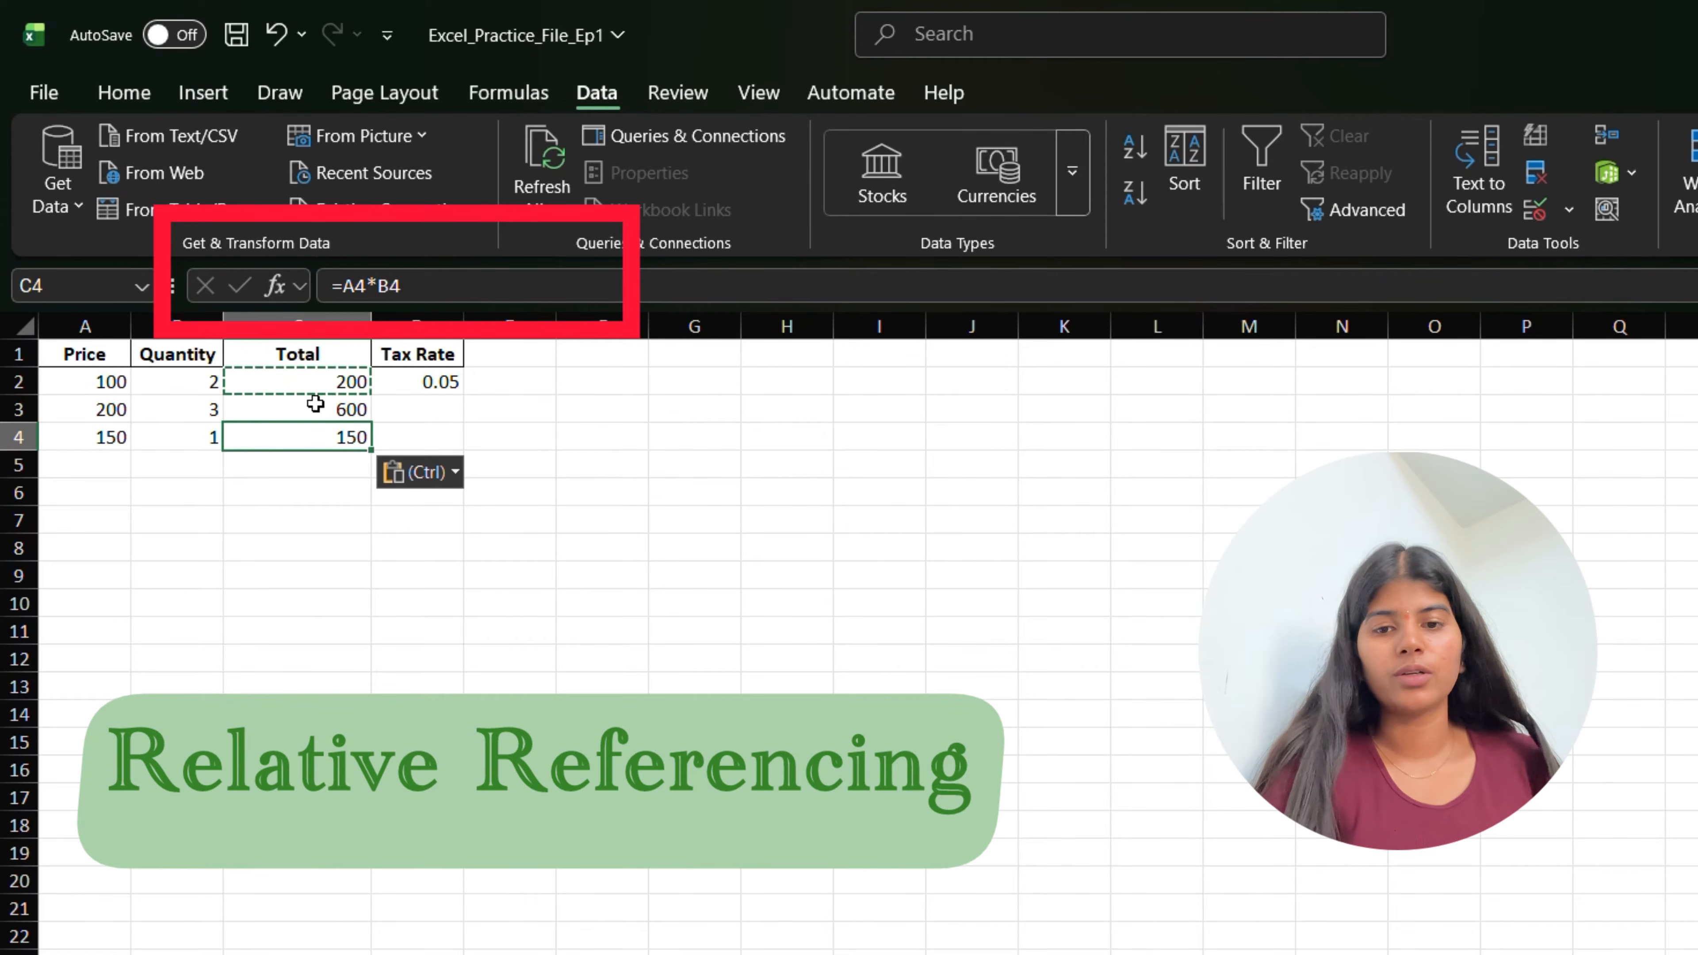
{"action": "left_click", "coordinate": [310, 503]}
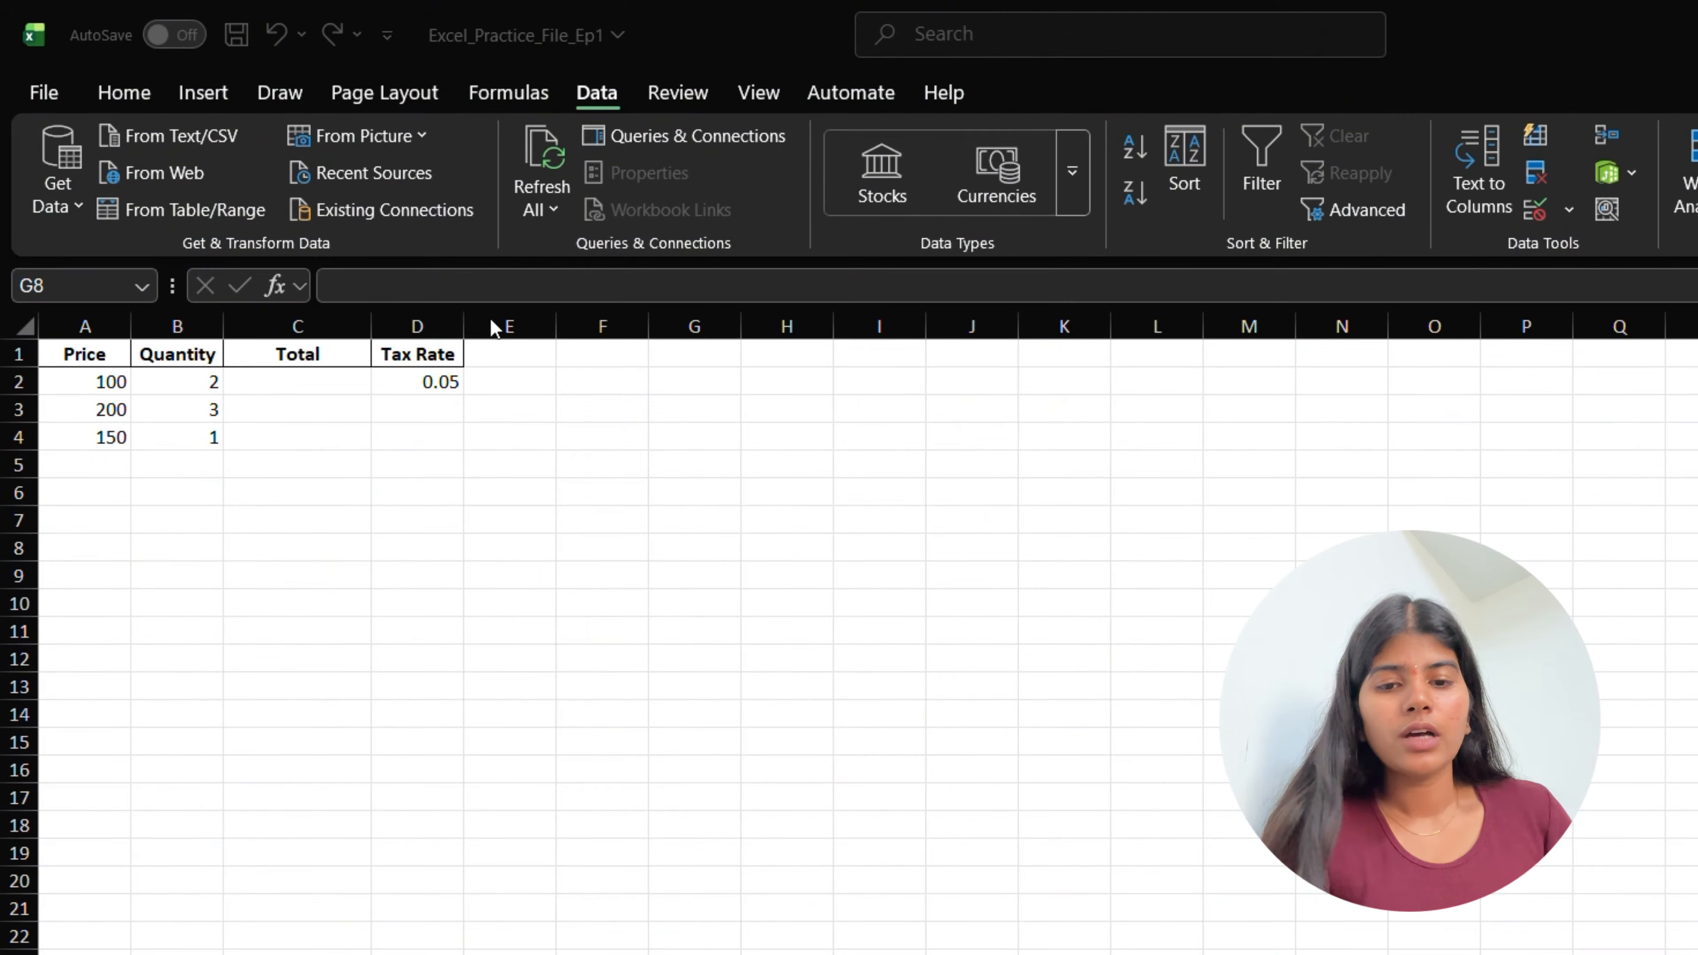
Enter the formula =A2*B2*(1+D2) in cell C2 to include the tax rate in the total.
{"action": "left_click", "coordinate": [442, 383]}
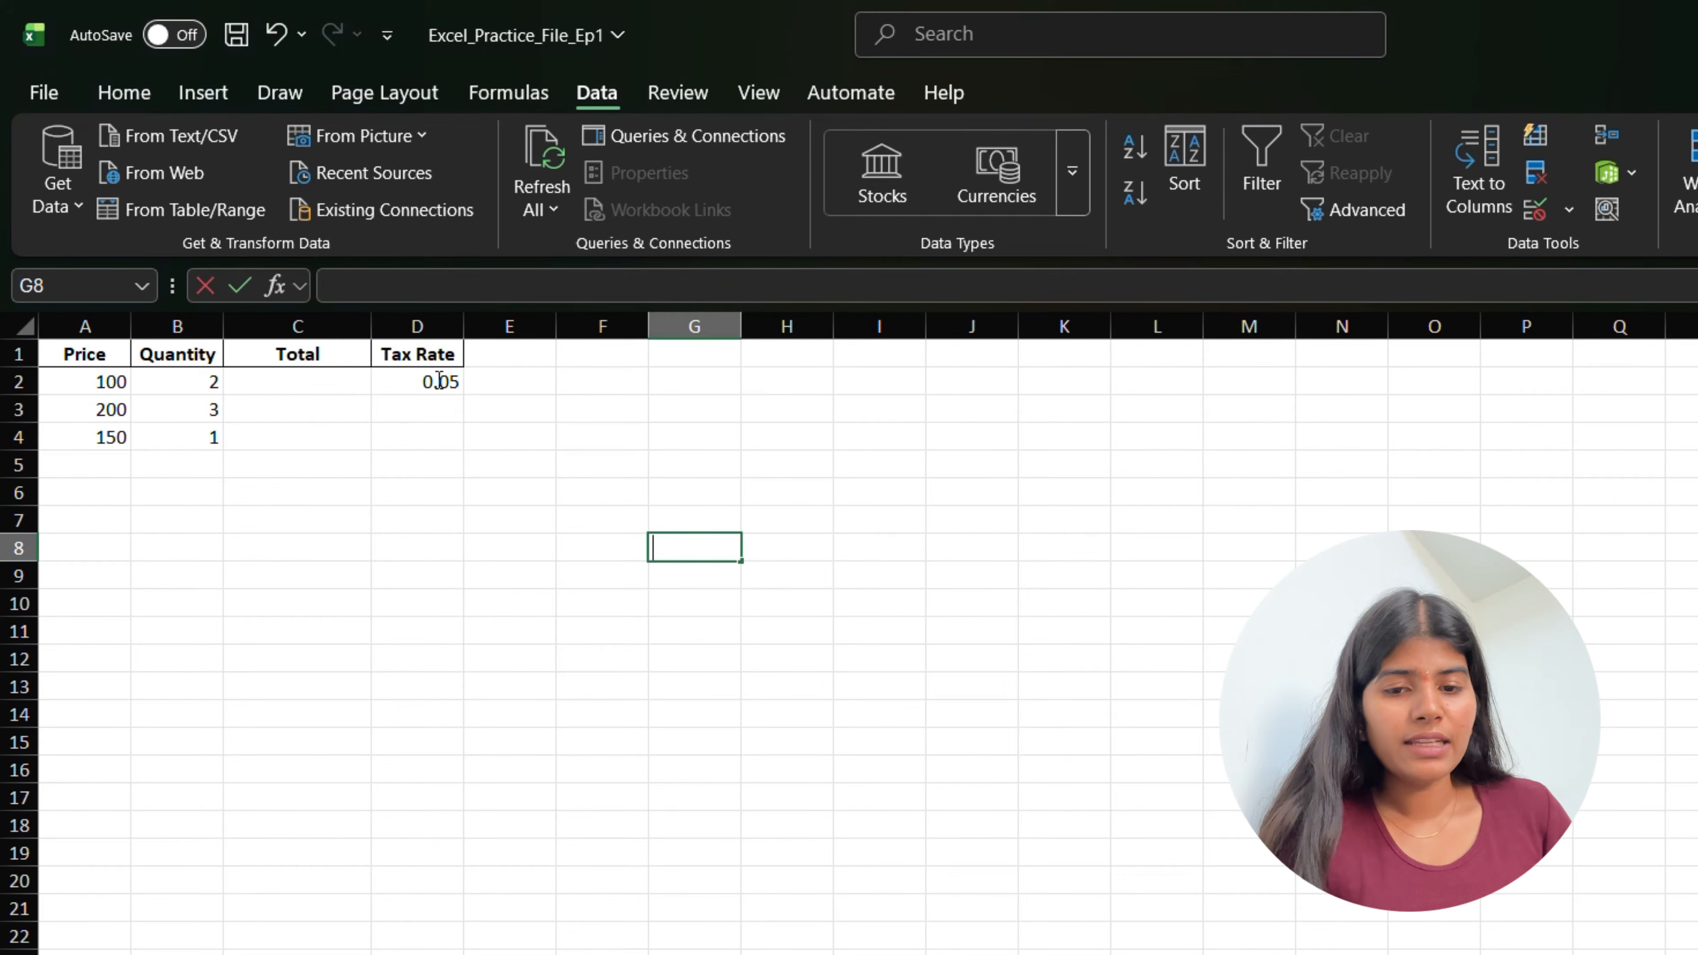
{"action": "left_click", "coordinate": [442, 383]}
{"action": "left_click", "coordinate": [260, 322]}
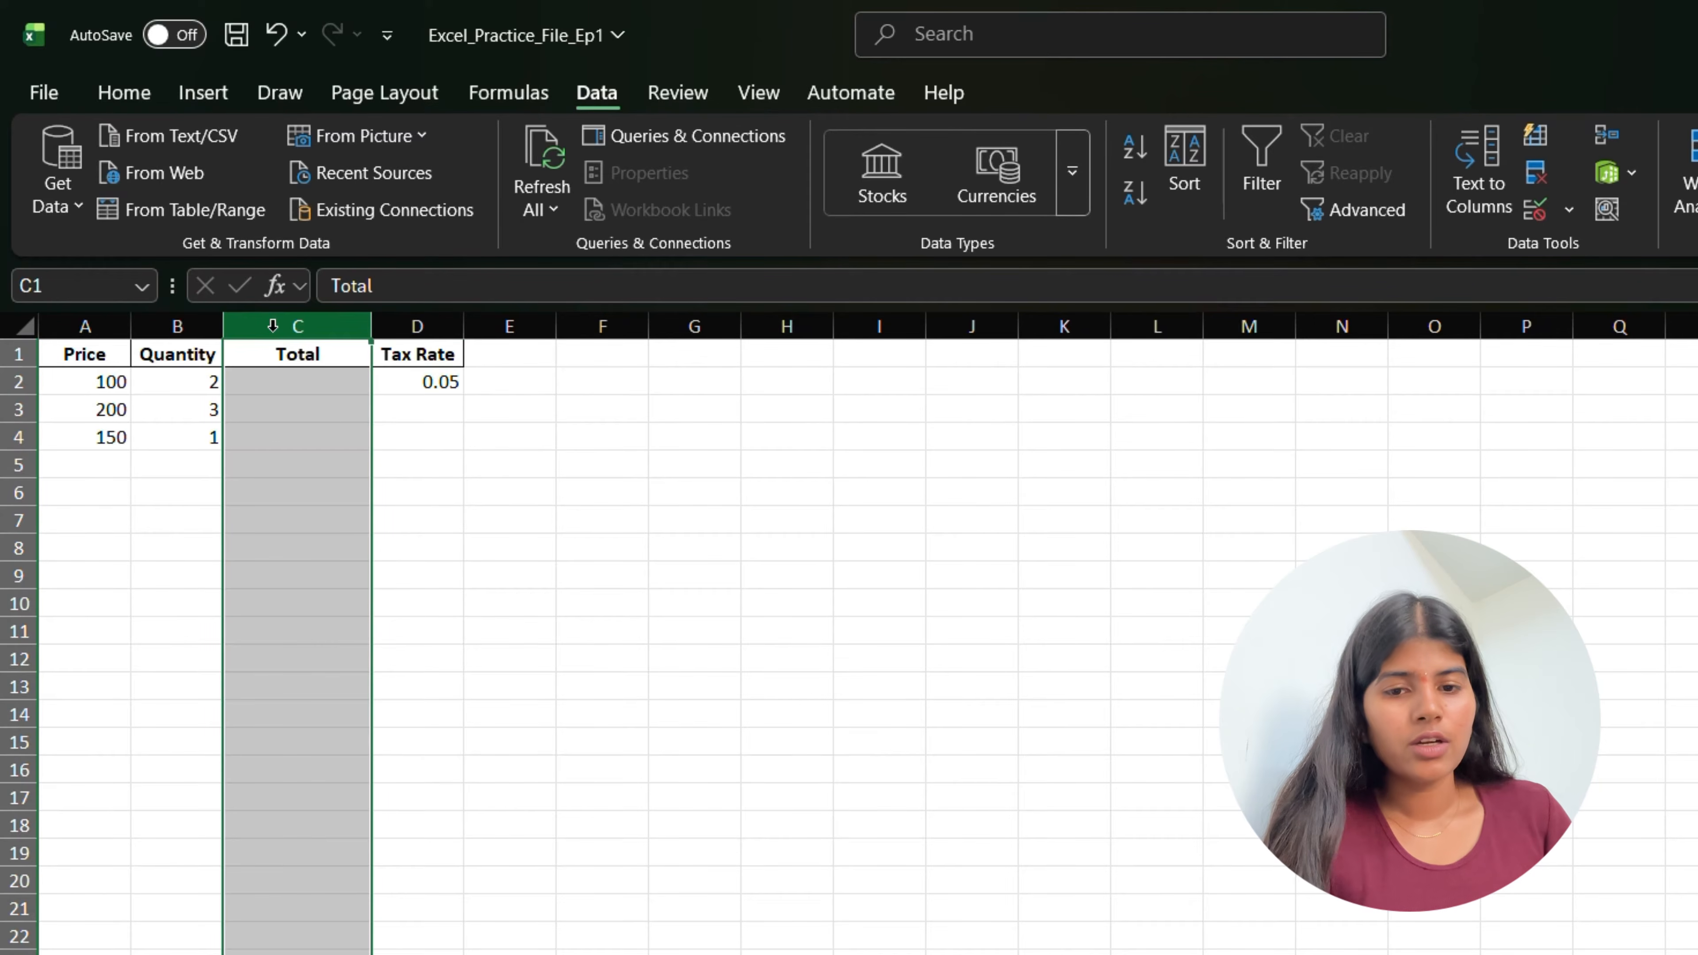
{"action": "double_click", "coordinate": [332, 386]}
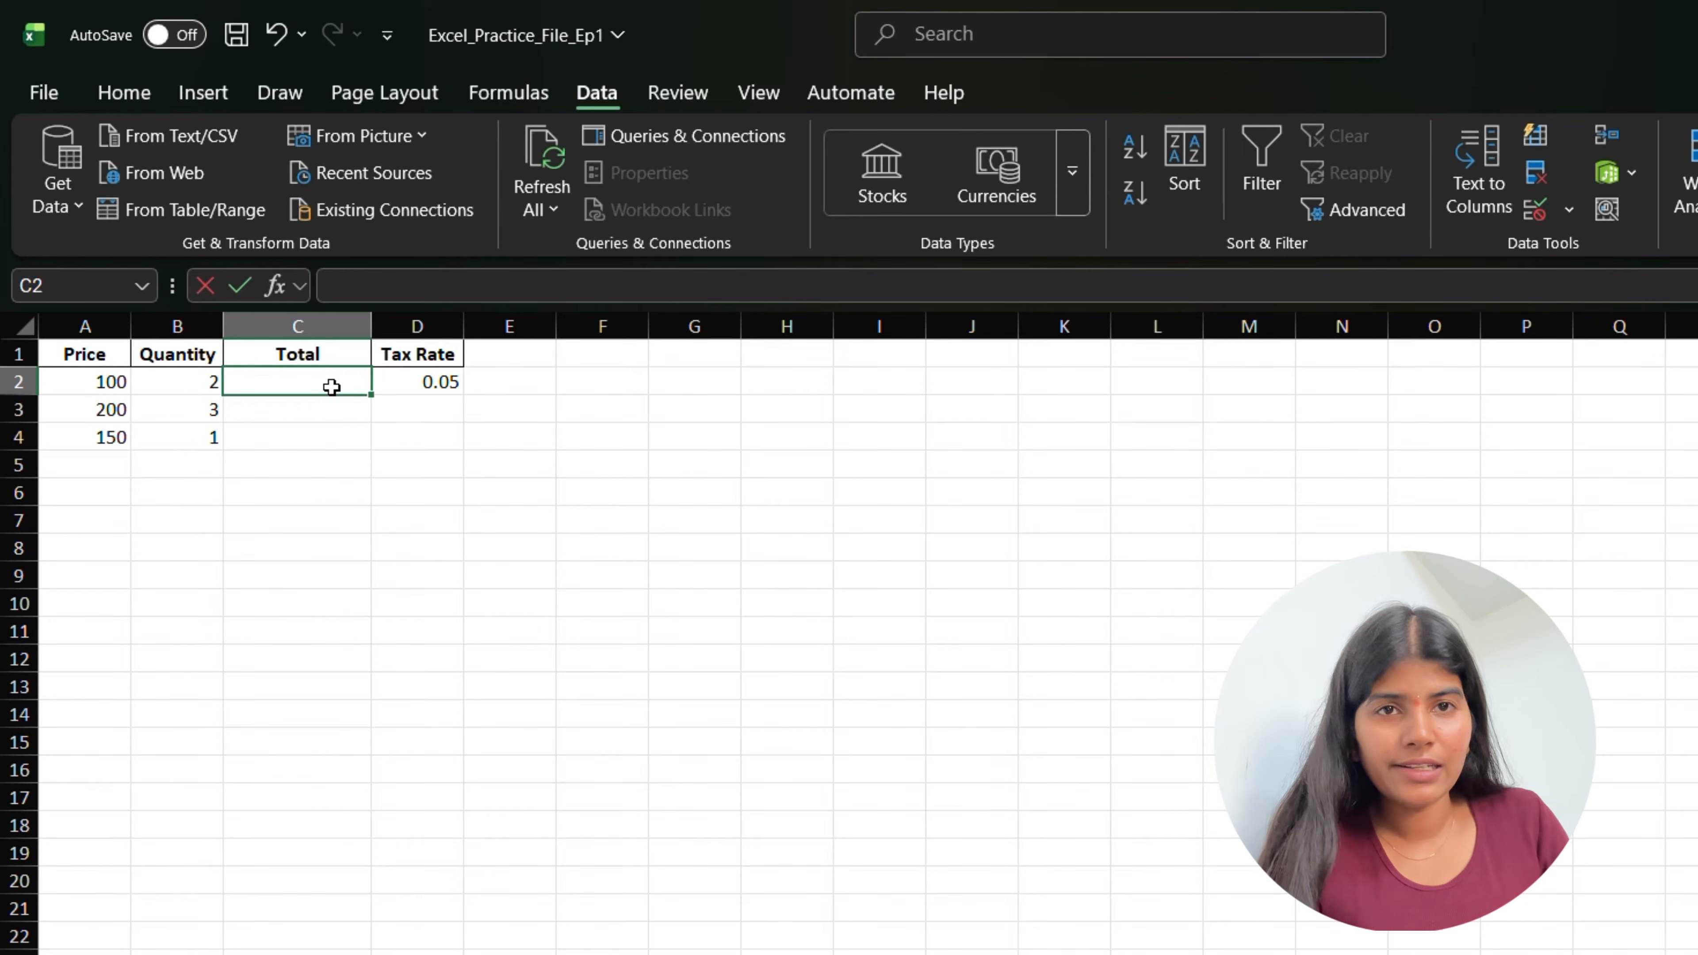
{"action": "type", "text": "=A2*"}
{"action": "key", "text": "Left"}
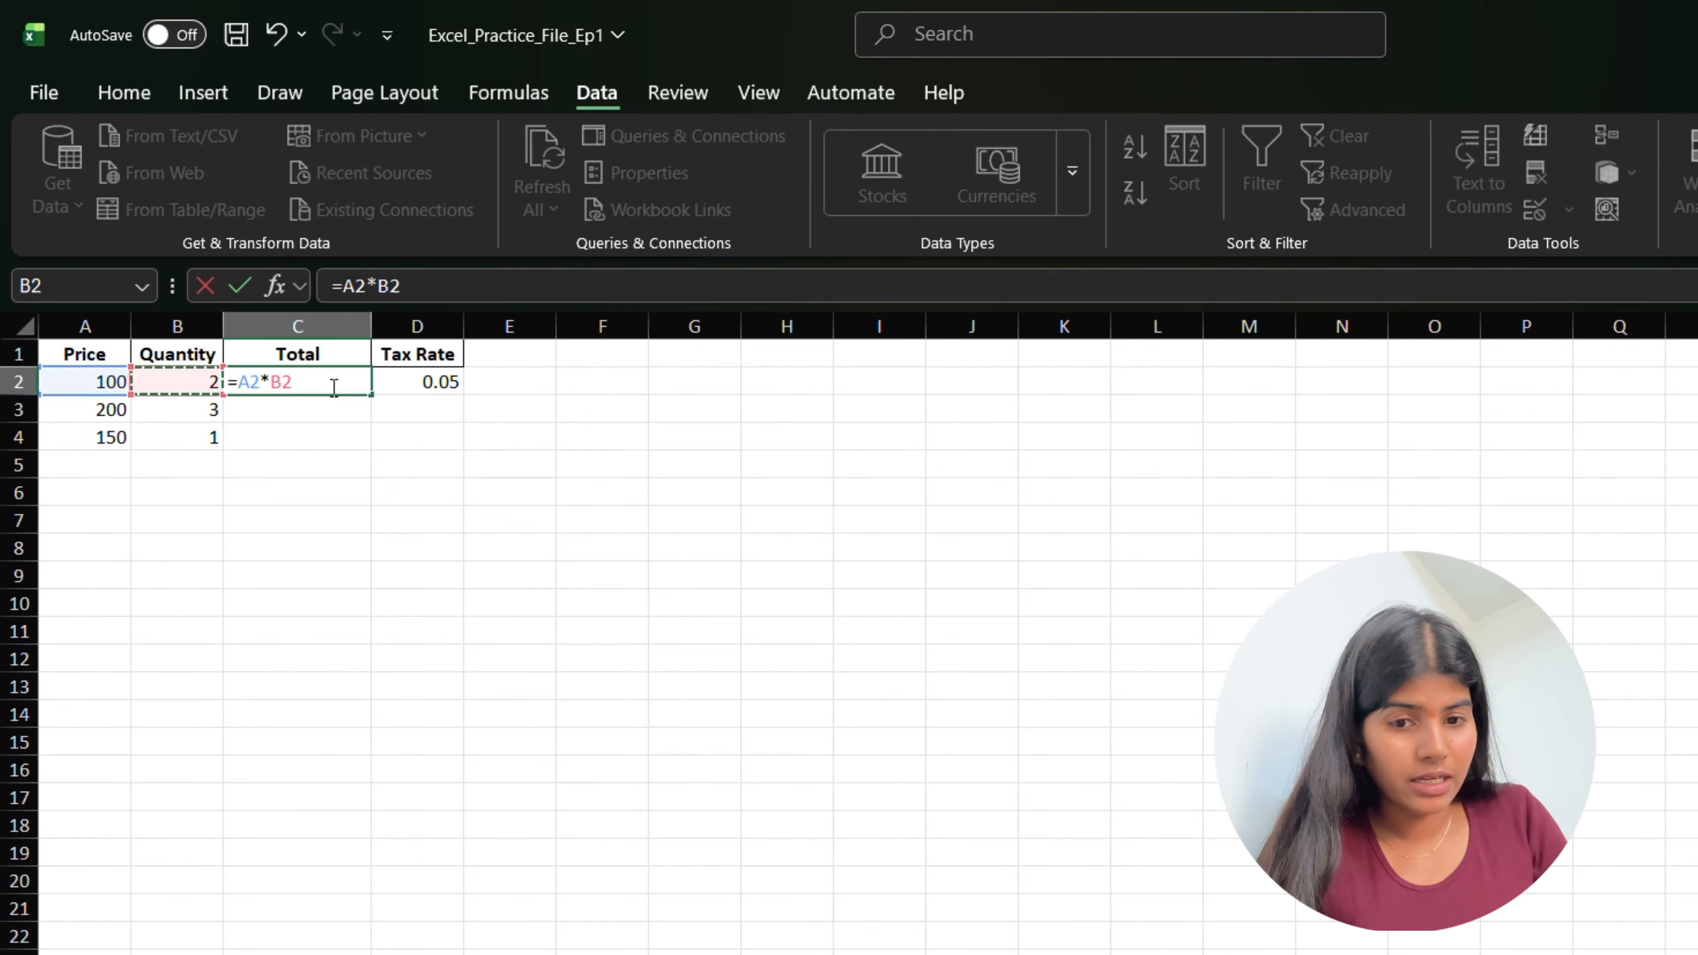
{"action": "type", "text": "*(1+"}
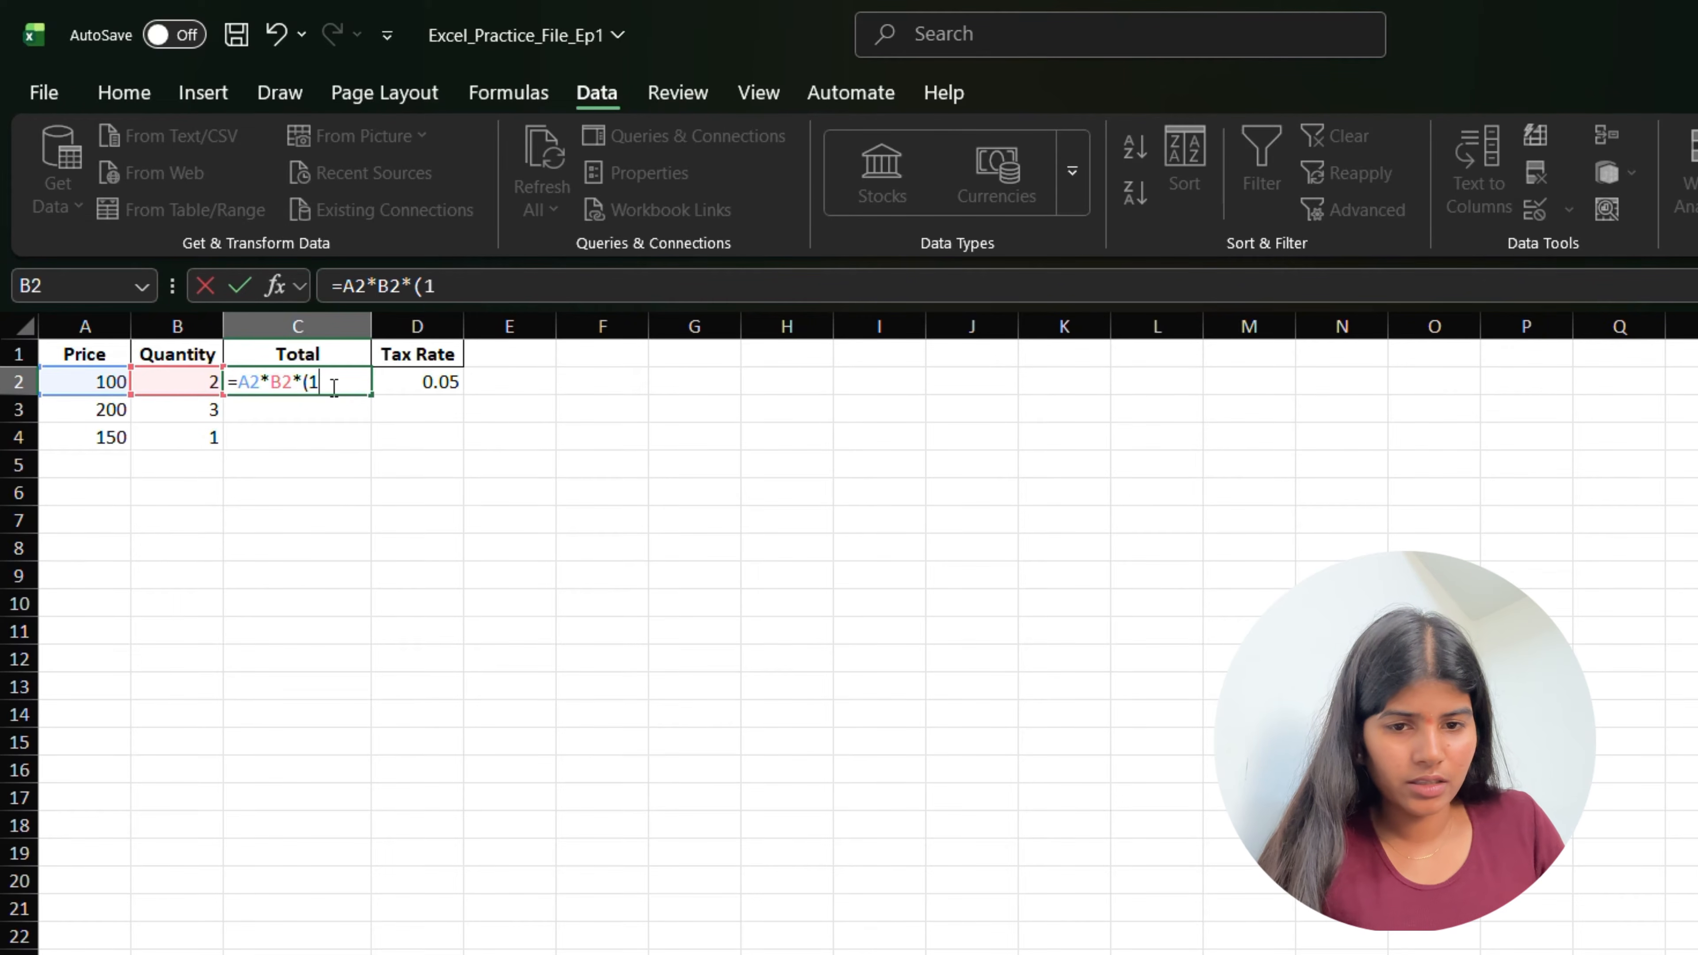
{"action": "key", "text": "Right"}
{"action": "key", "text": "Return"}
{"action": "left_click", "coordinate": [349, 388]}
{"action": "left_click", "coordinate": [457, 392]}
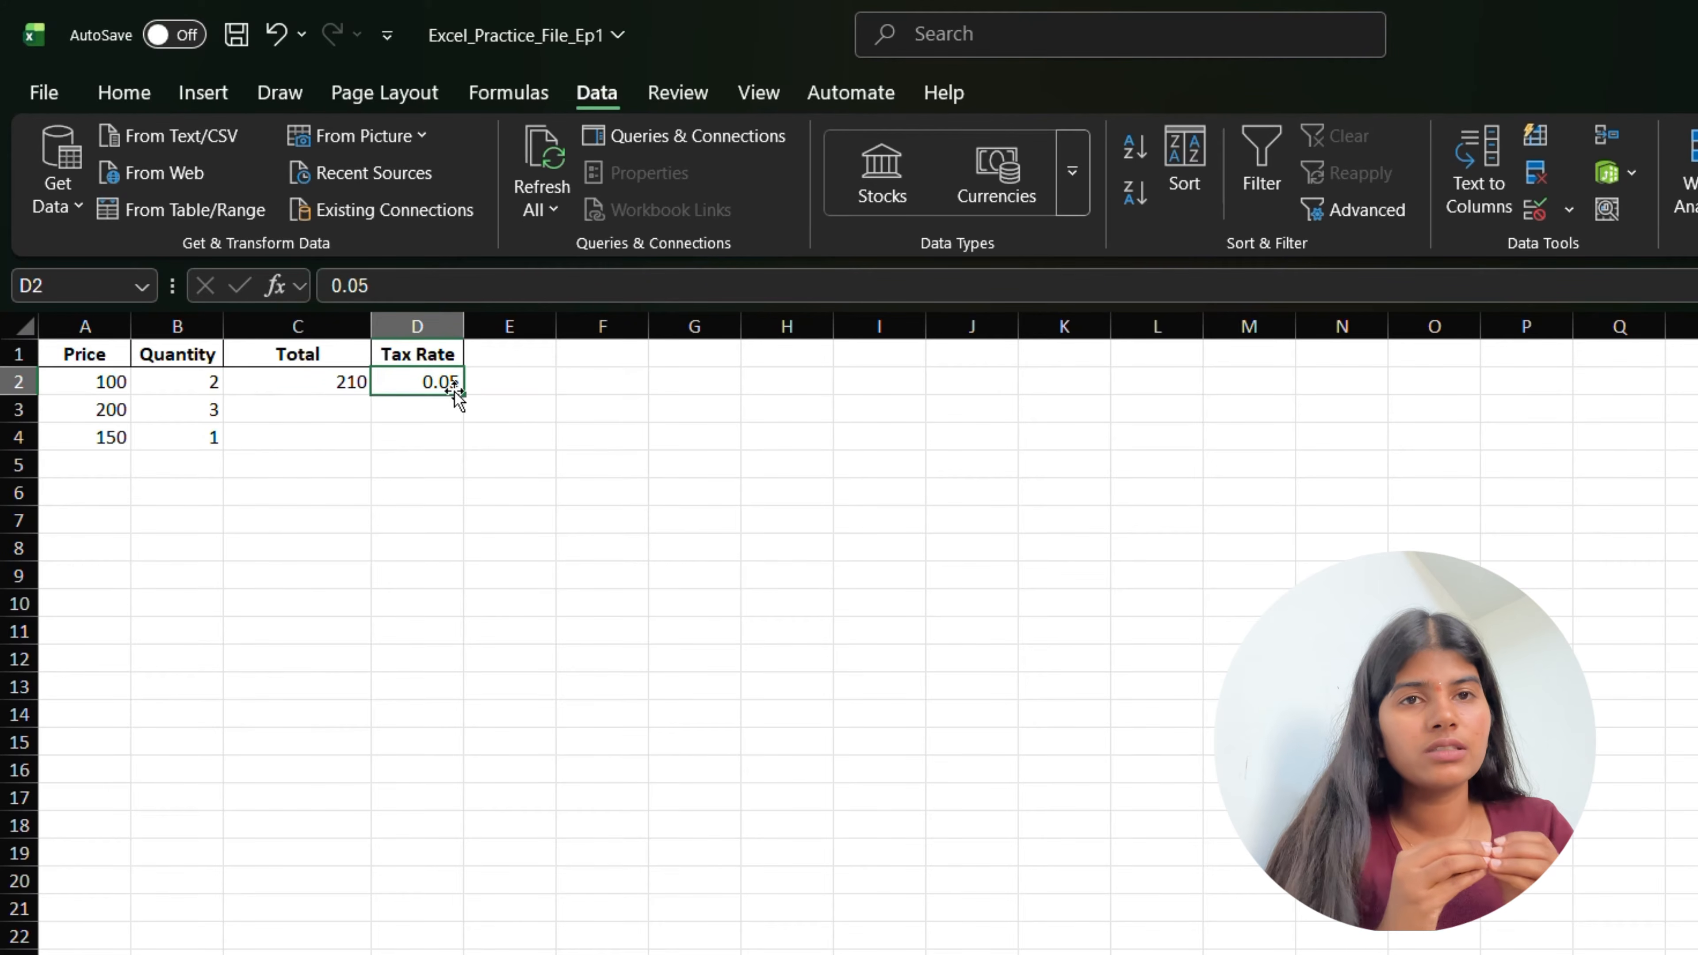
Make the tax rate reference absolute so C2 reads =A2*B2*(1+$D$2), and fill the formula down to C4.
{"action": "left_click", "coordinate": [350, 381]}
{"action": "double_click", "coordinate": [355, 382]}
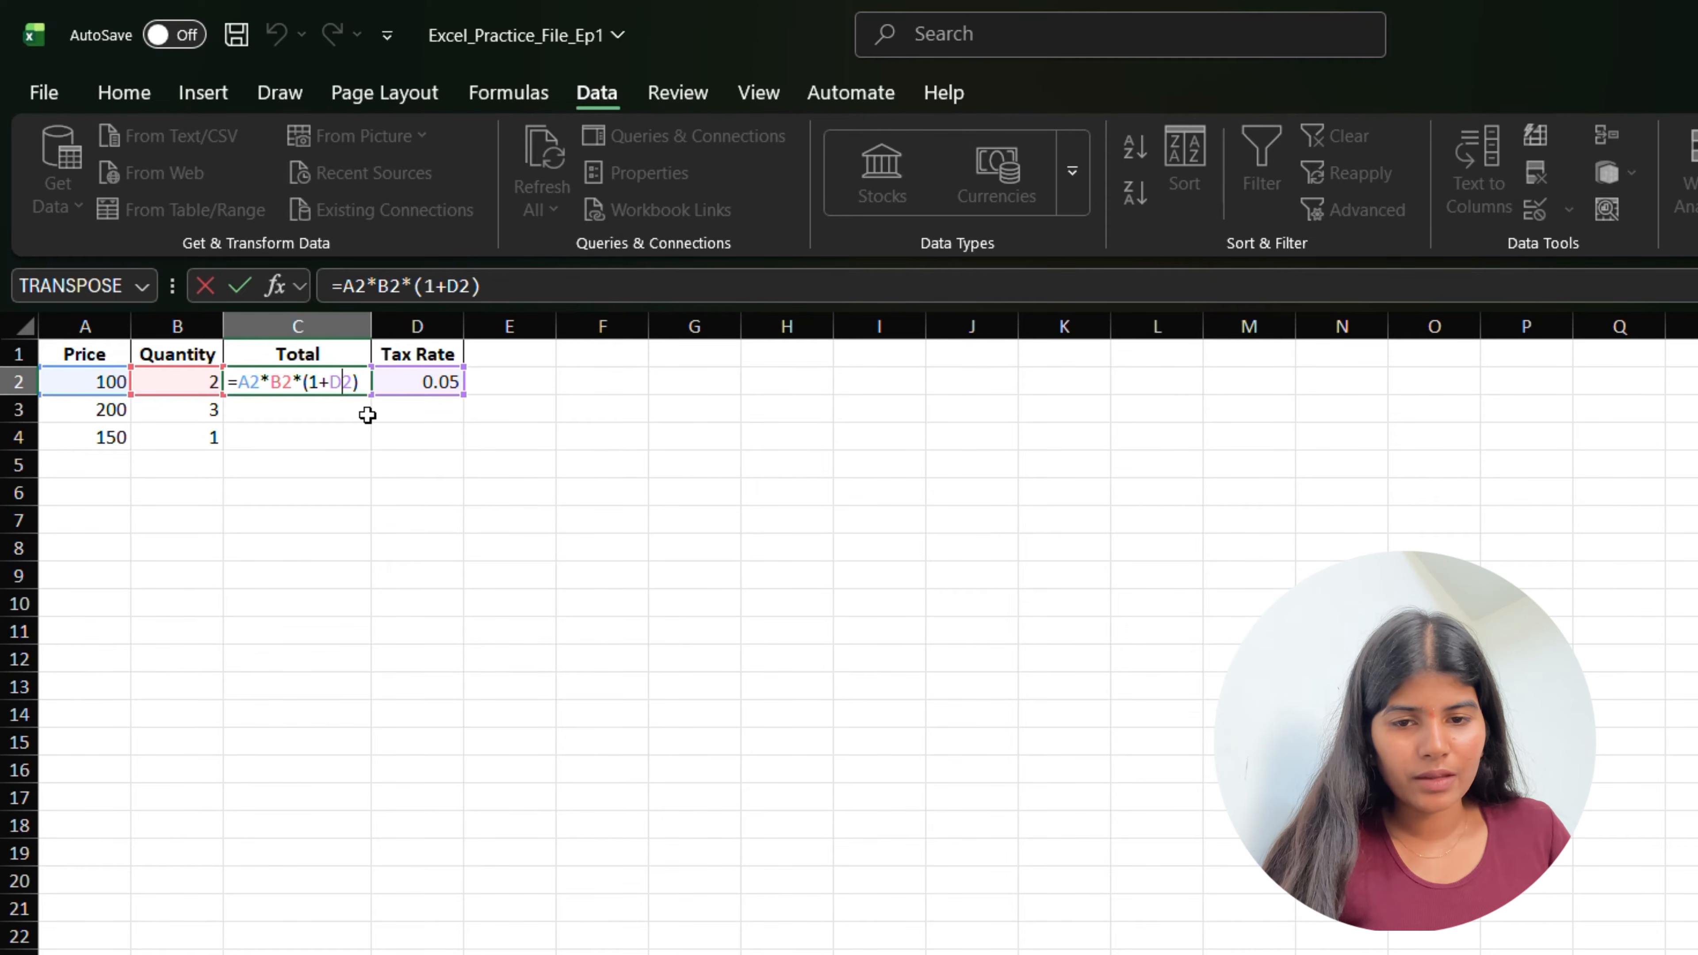
{"action": "type", "text": "$"}
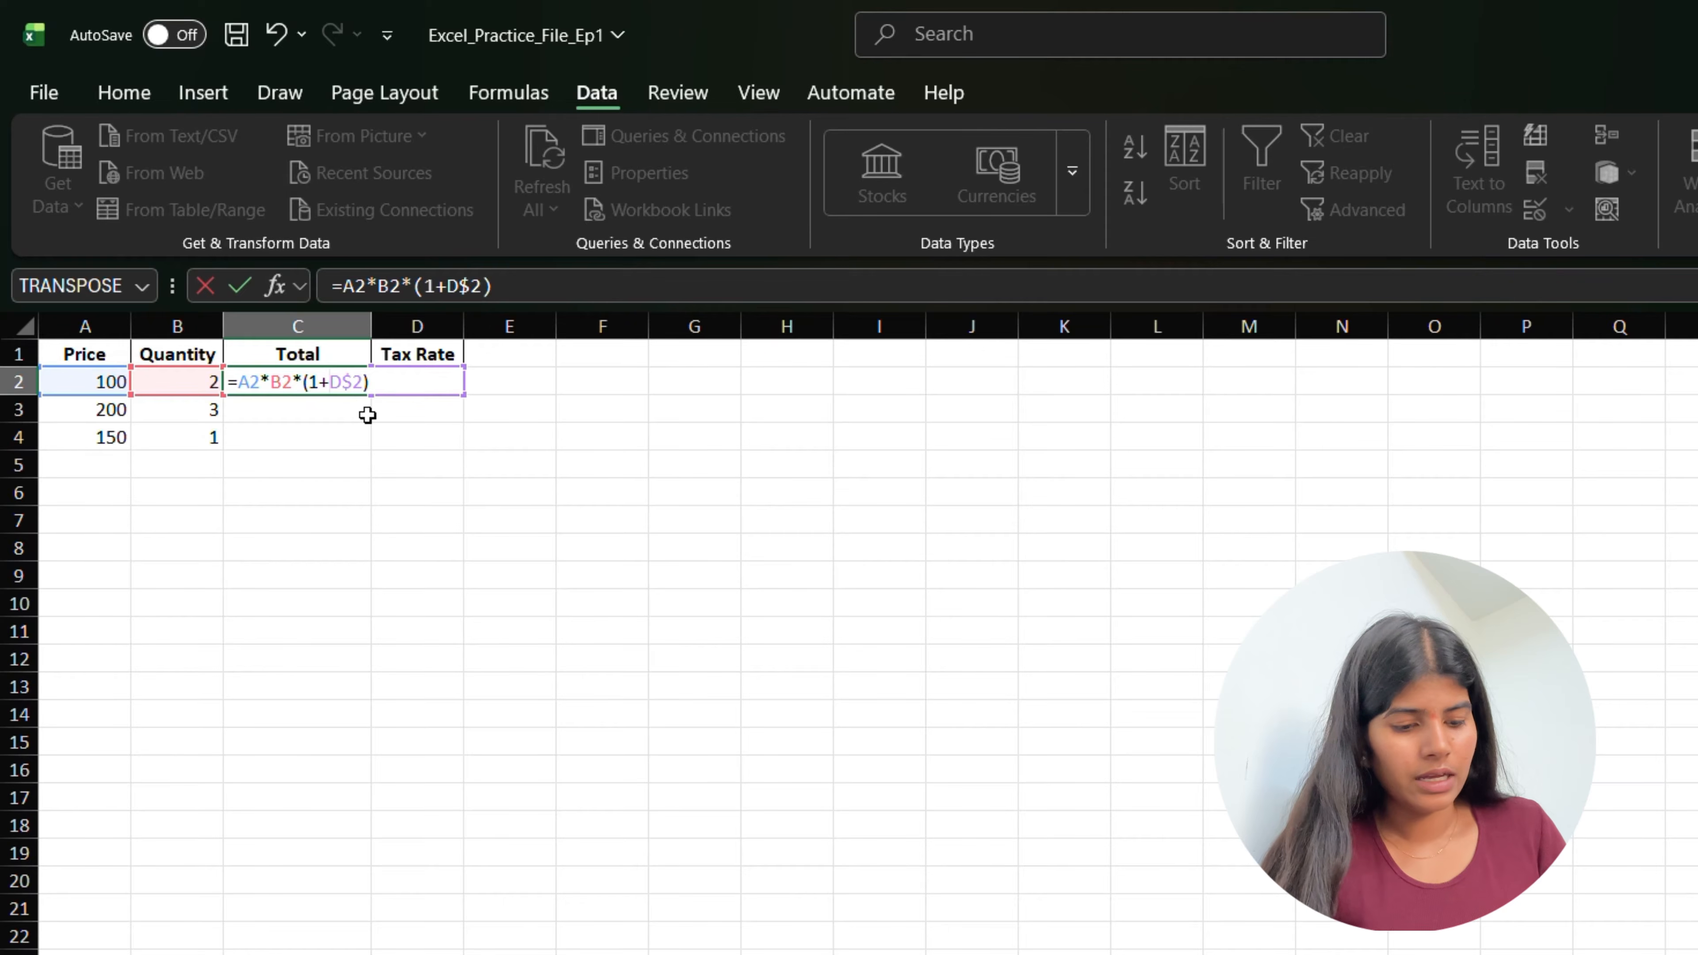
{"action": "type", "text": "$"}
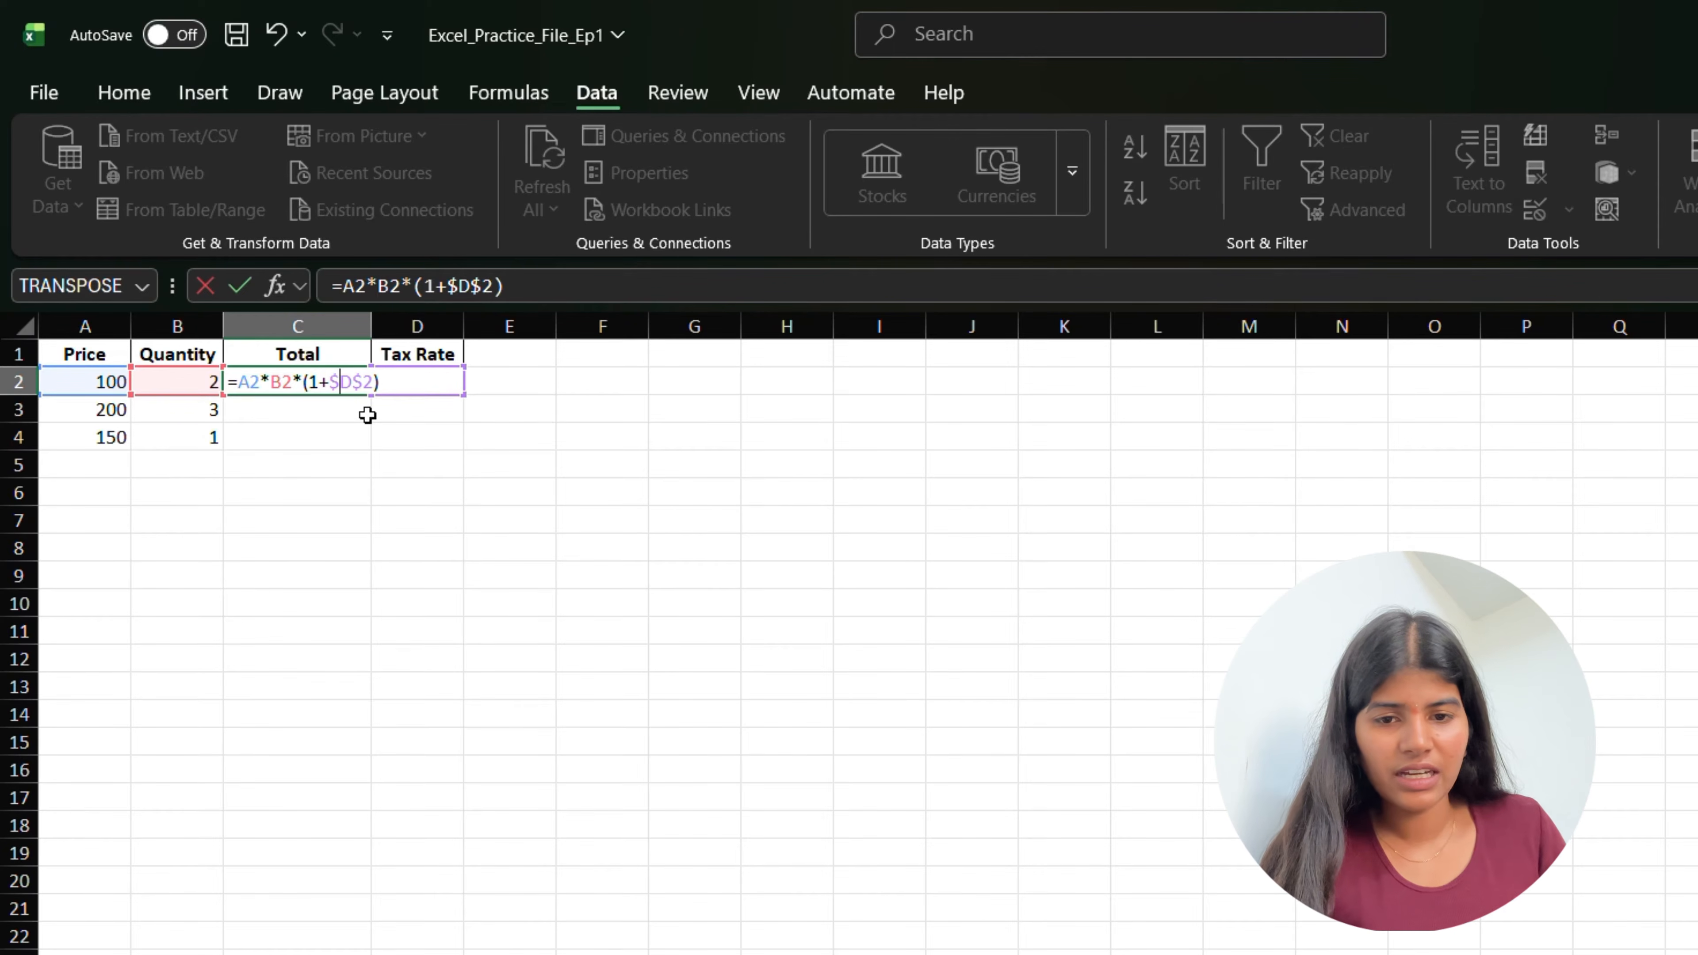
{"action": "key", "text": "ctrl+Return"}
{"action": "double_click", "coordinate": [371, 394]}
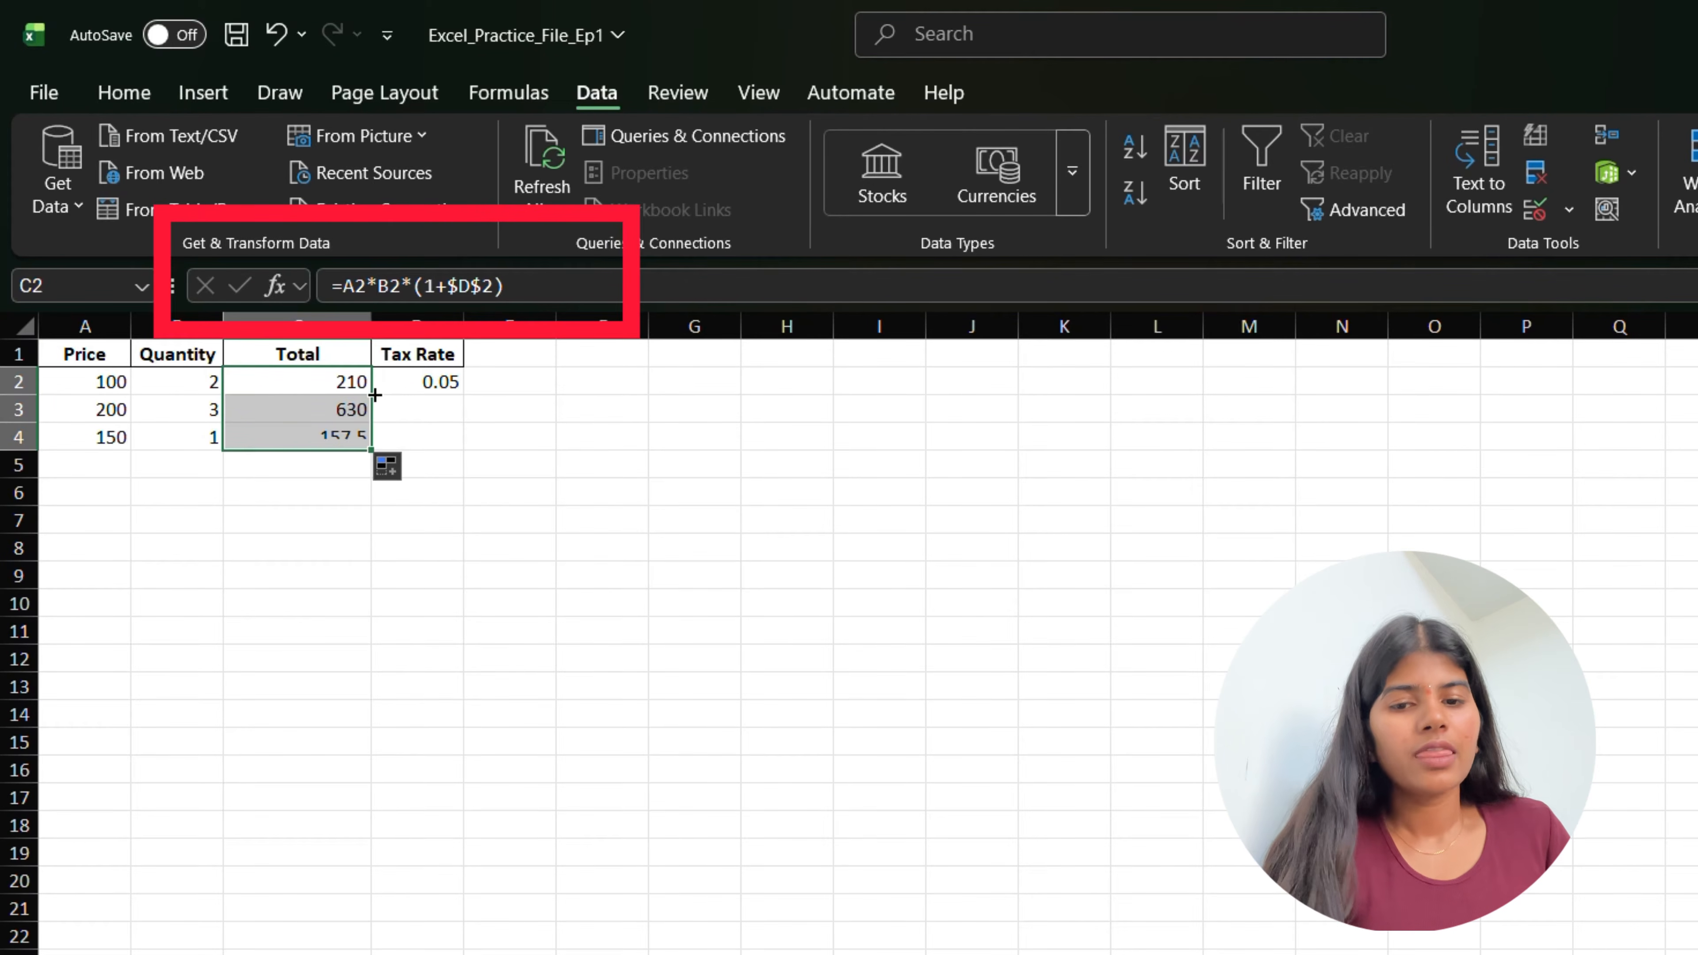
Step through Total cells C2 to C4 to check how the absolute tax rate reference behaves in each formula.
{"action": "left_click", "coordinate": [416, 418]}
{"action": "left_click", "coordinate": [357, 384]}
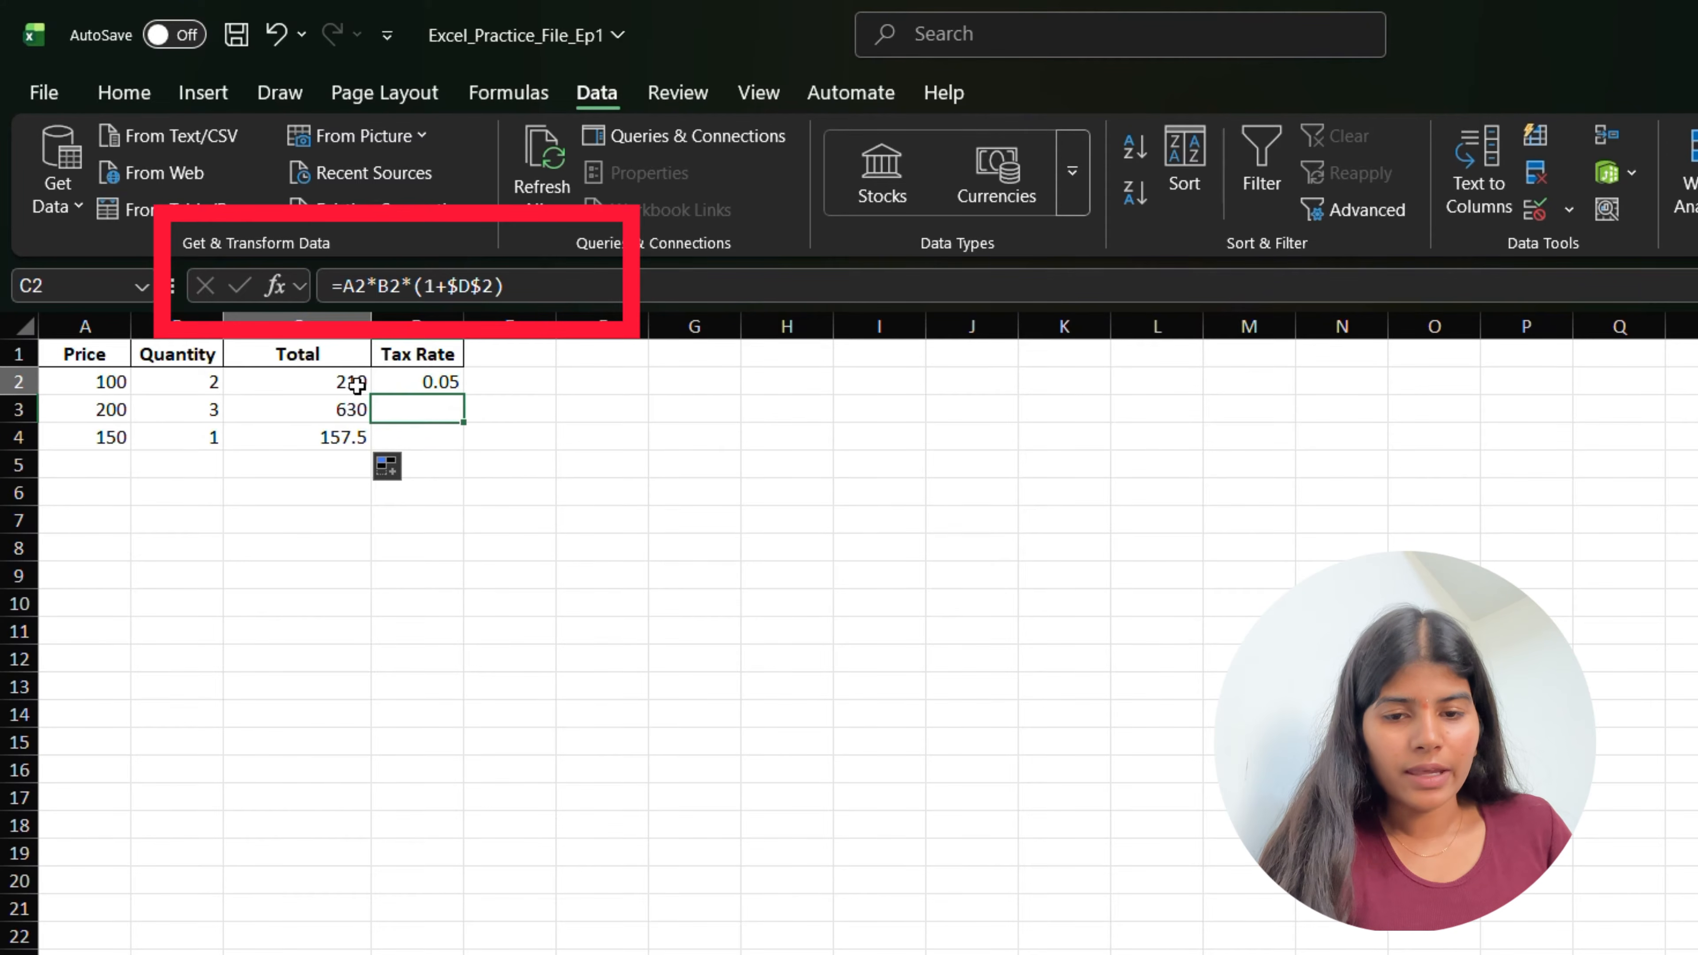
{"action": "key", "text": "Down"}
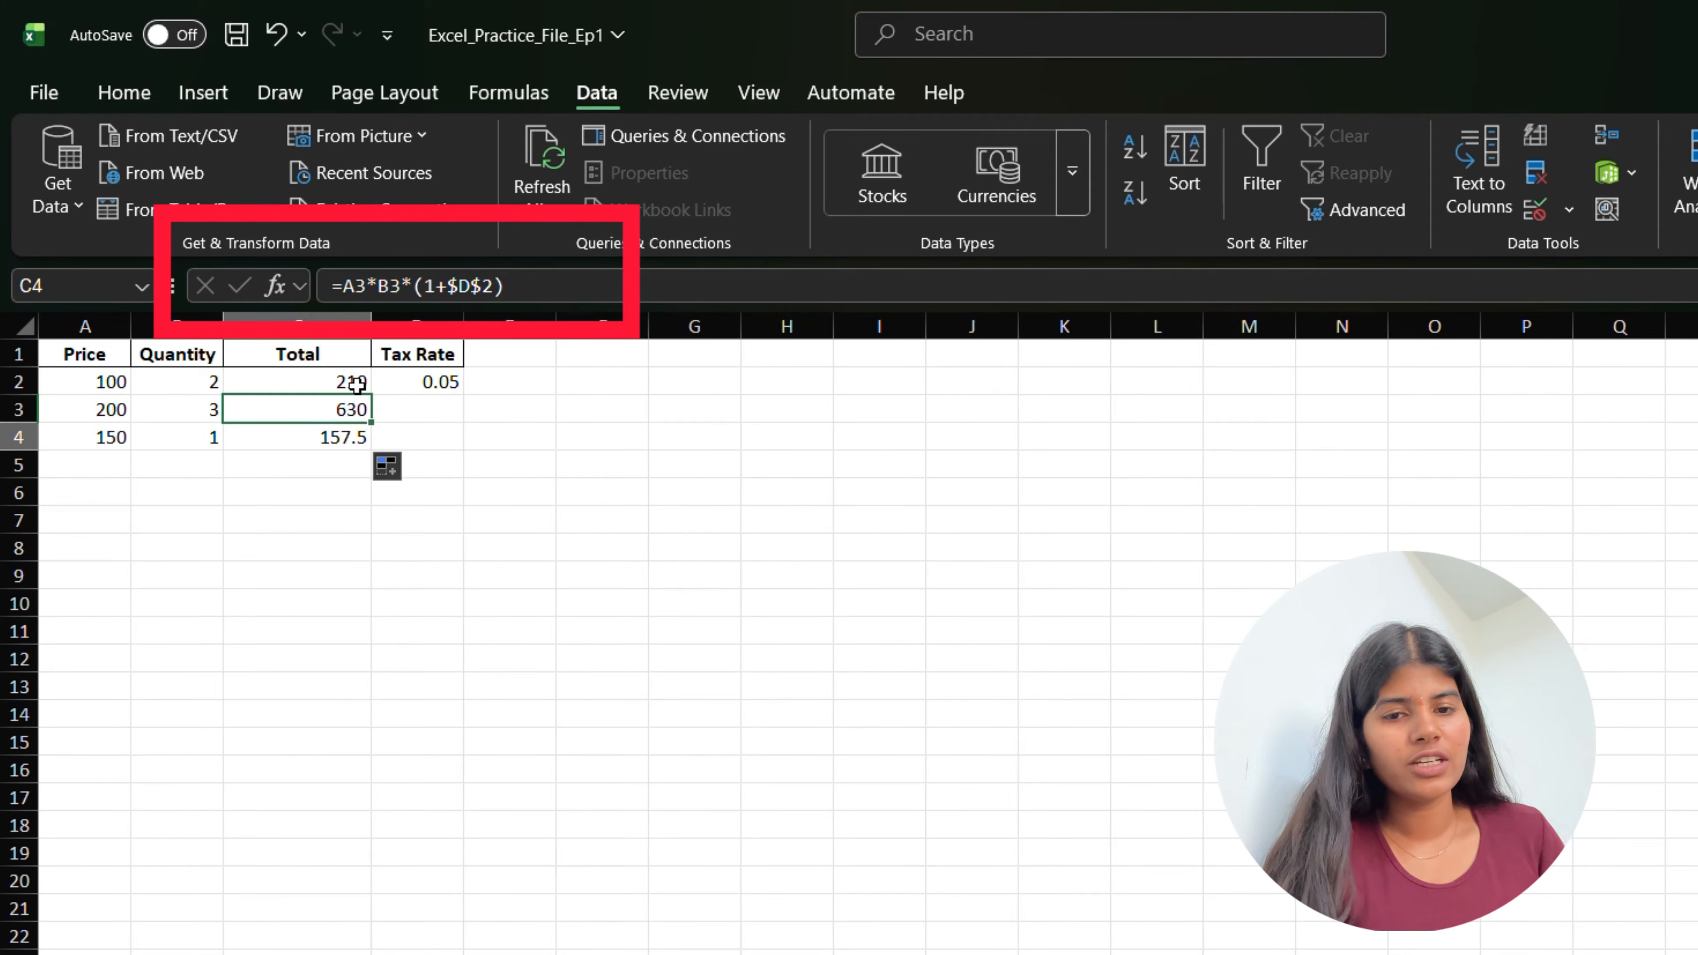
{"action": "key", "text": "Up"}
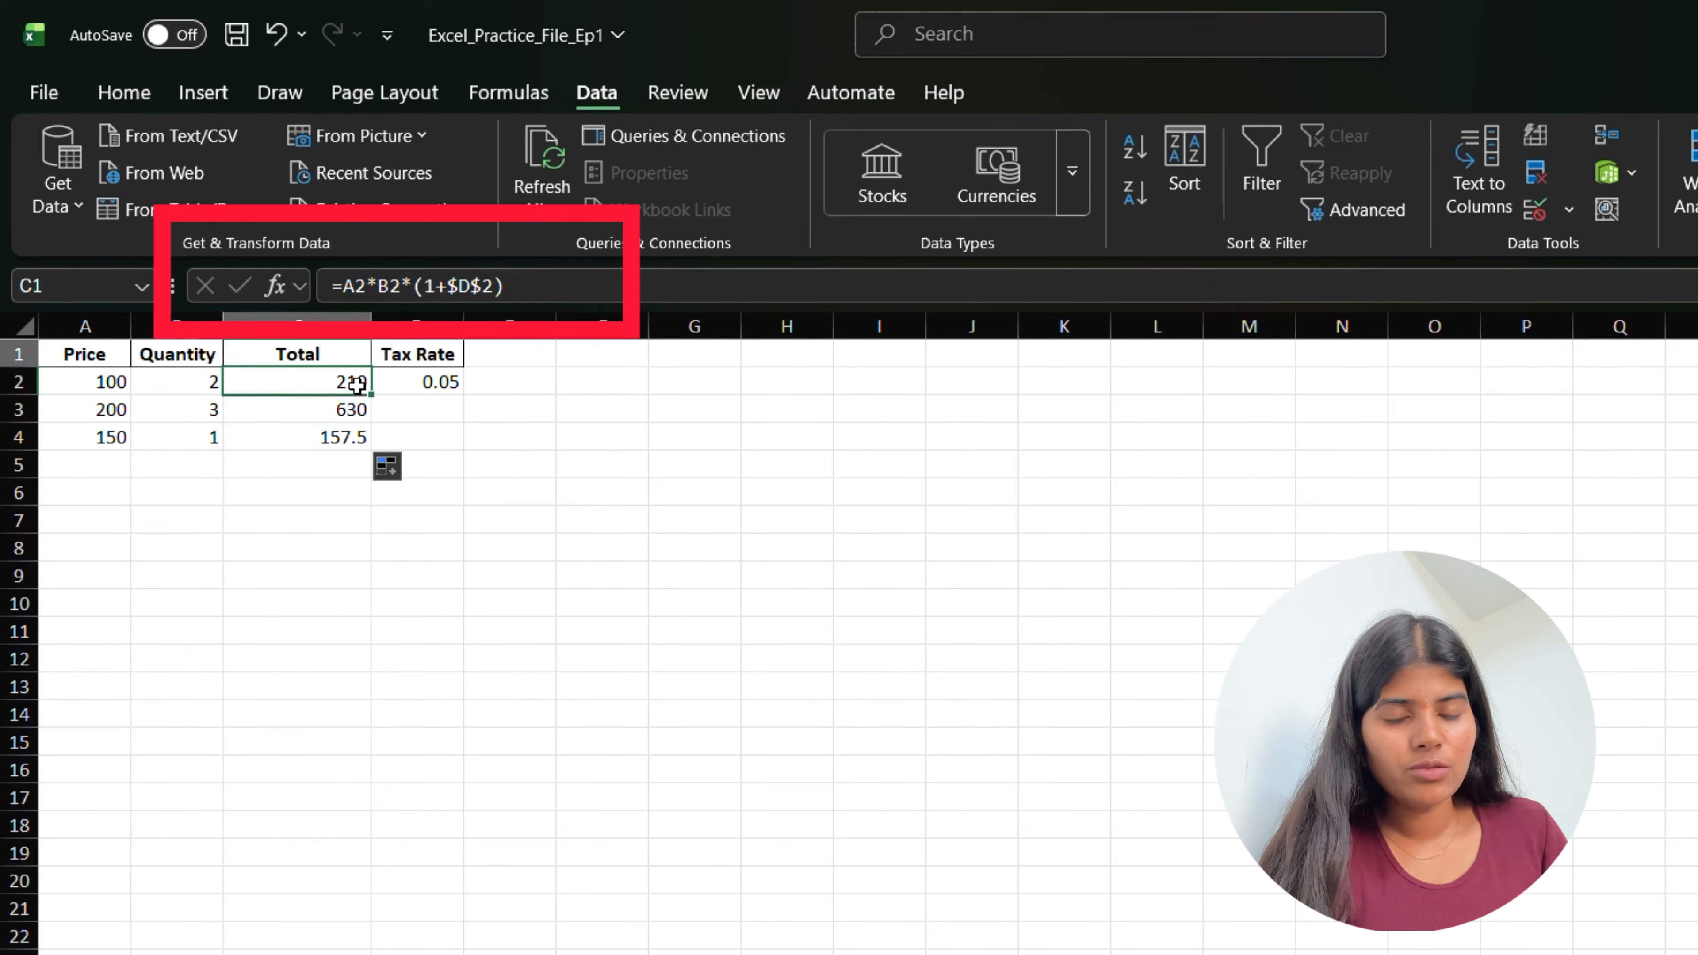
{"action": "key", "text": "Down"}
{"action": "key", "text": "Down"}
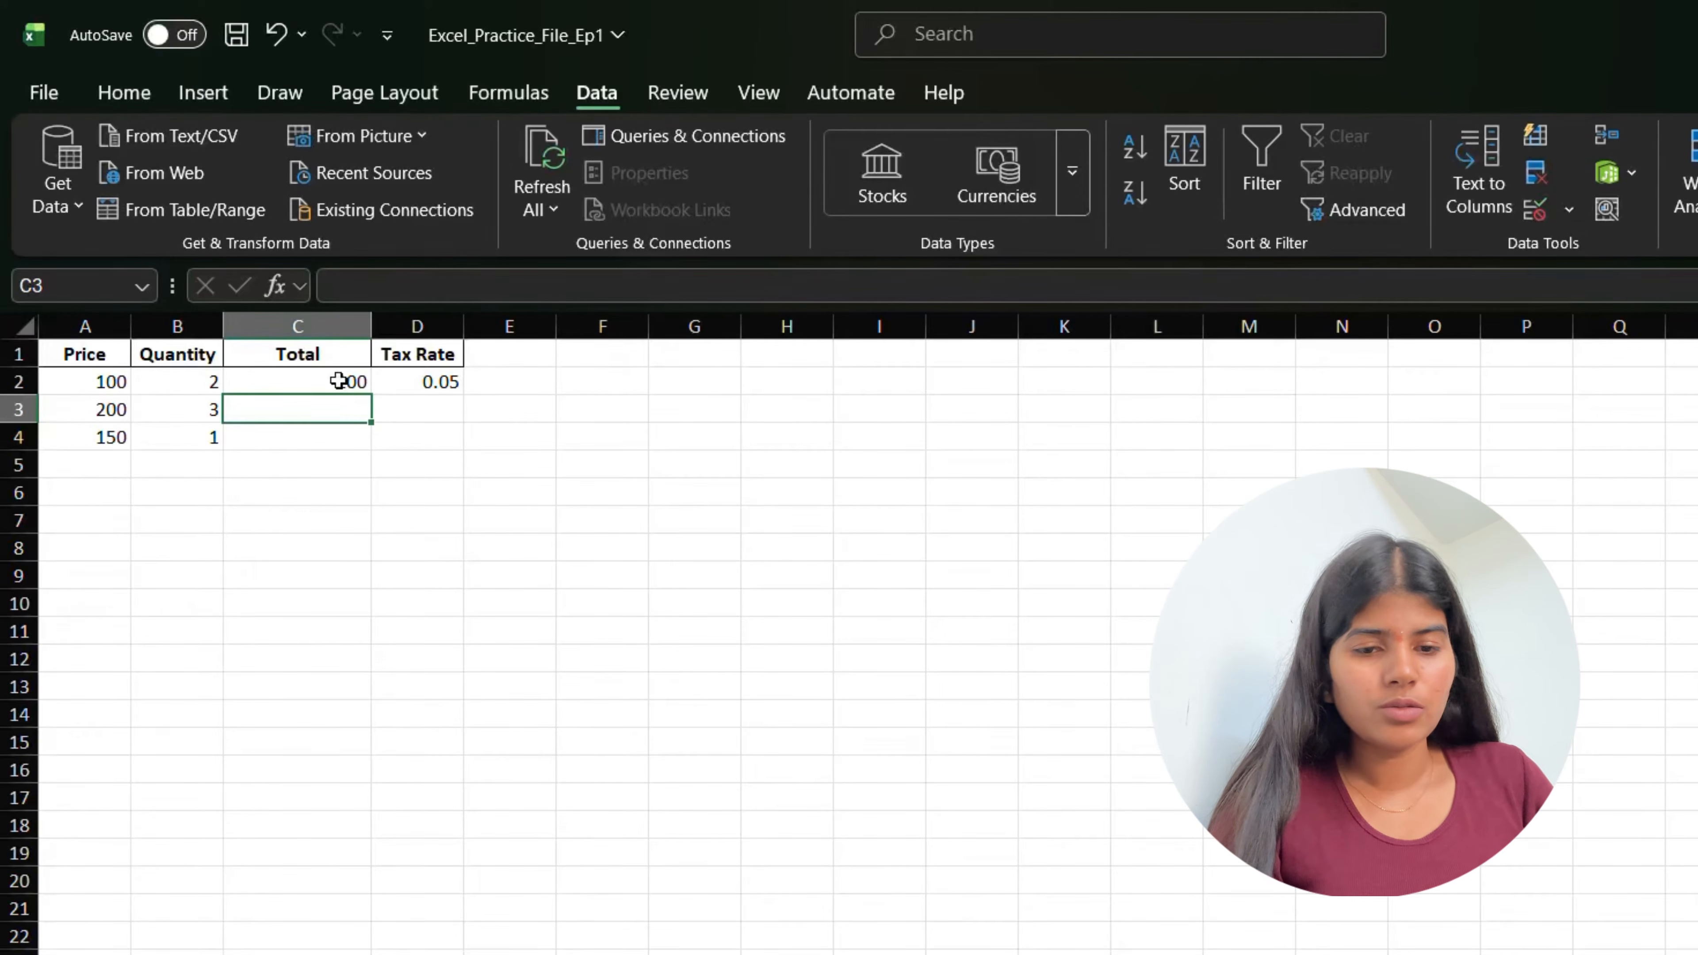
Lock the price column in the C2 formula as =$A2*B2 and fill it down to C4.
{"action": "left_click", "coordinate": [339, 381]}
{"action": "double_click", "coordinate": [340, 381]}
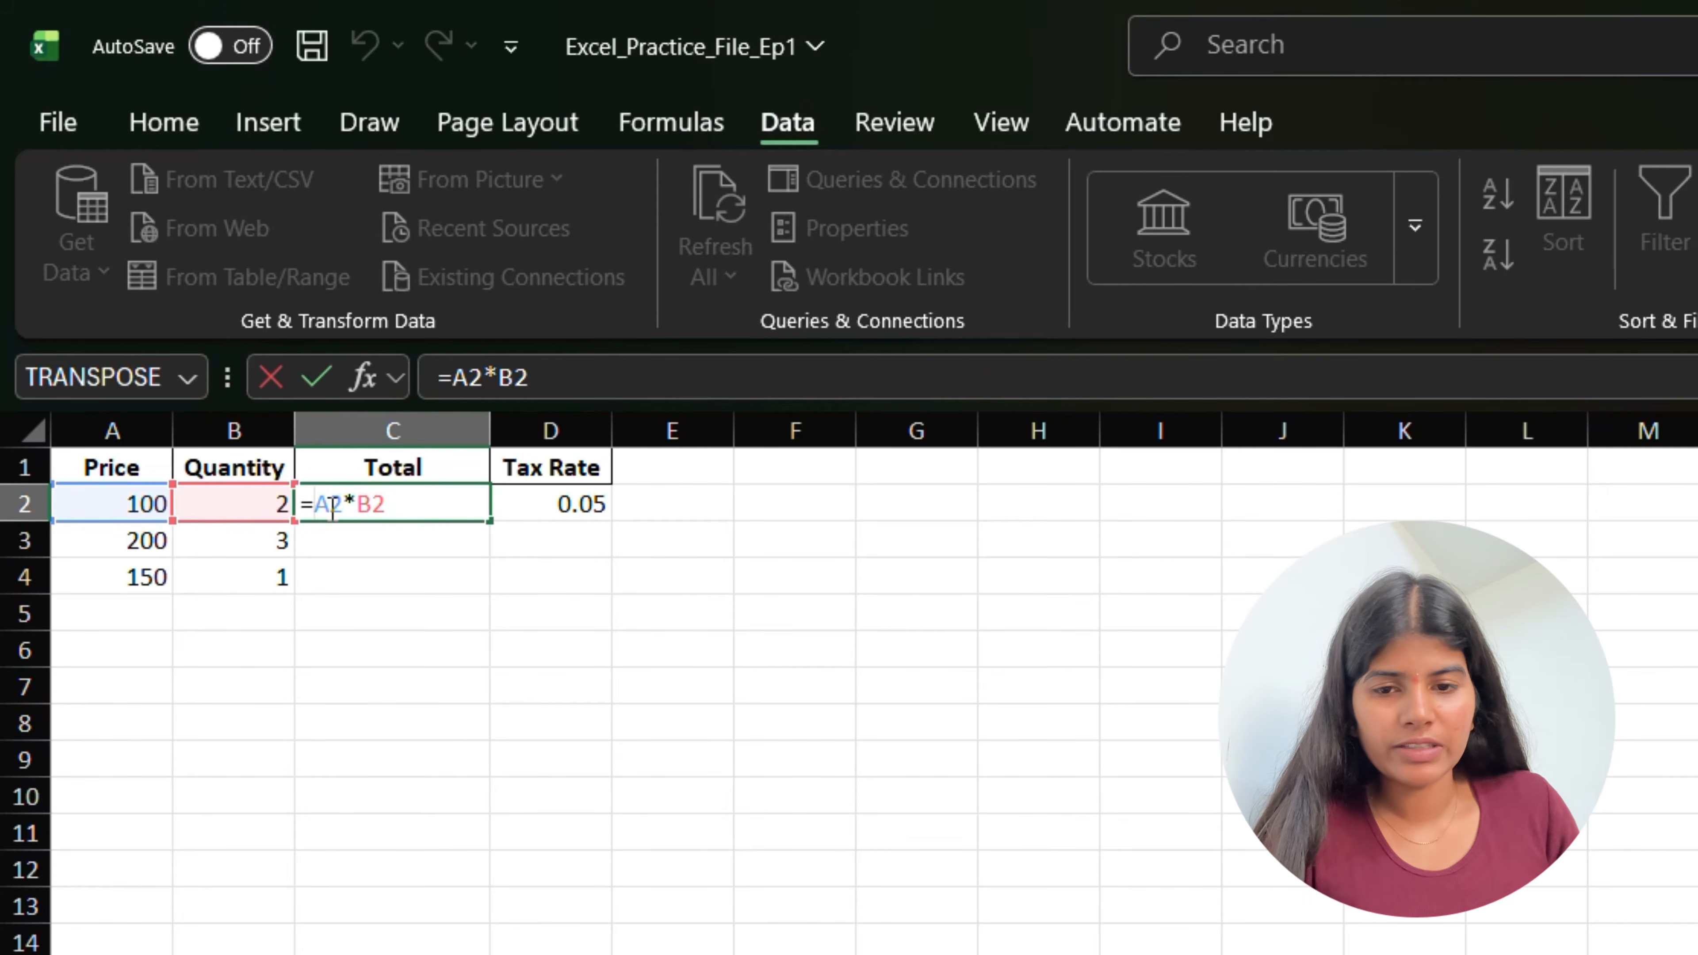
{"action": "type", "text": "$"}
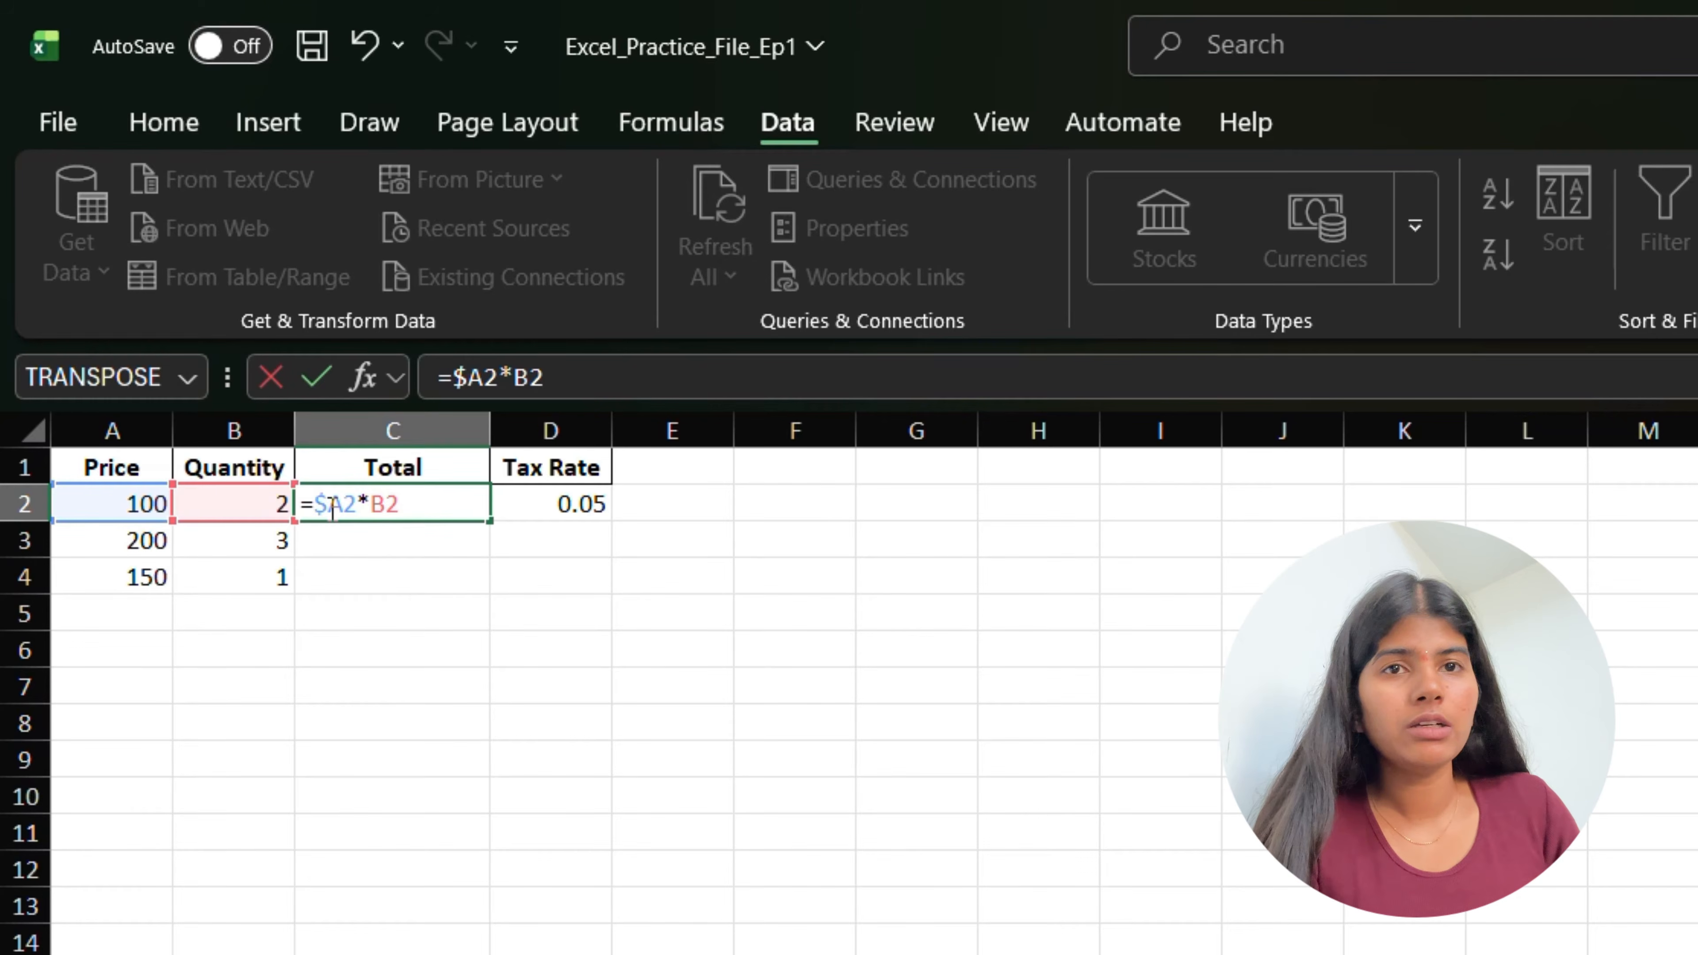
{"action": "key", "text": "Return"}
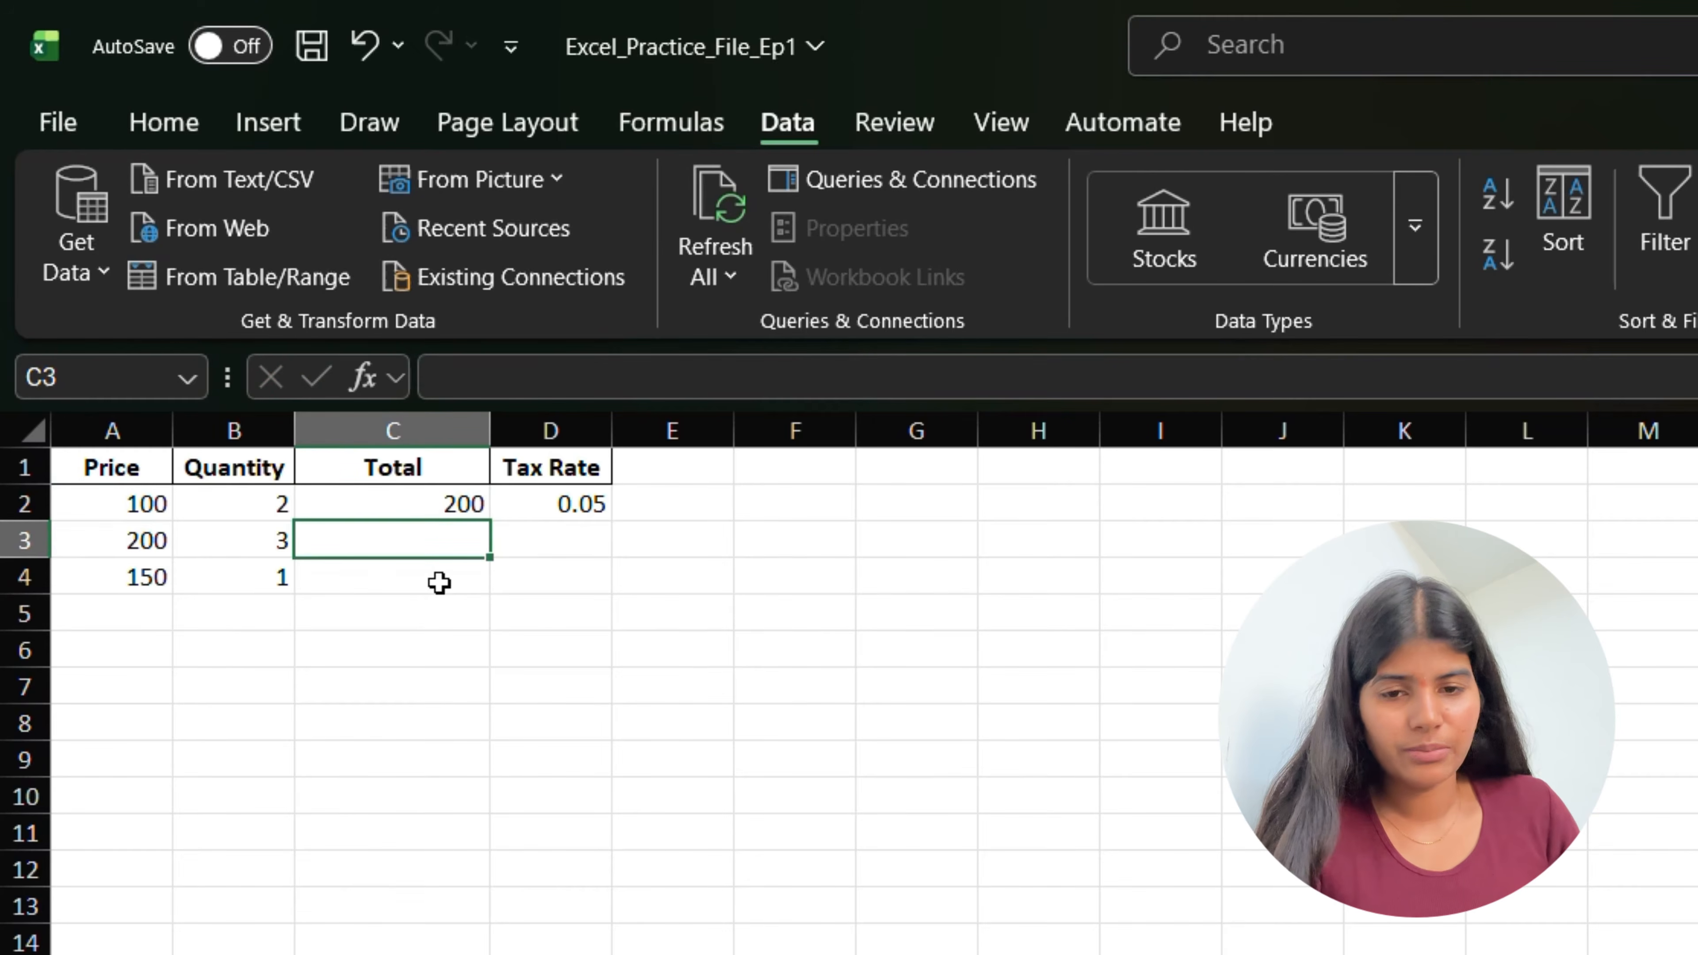
{"action": "left_click", "coordinate": [451, 496]}
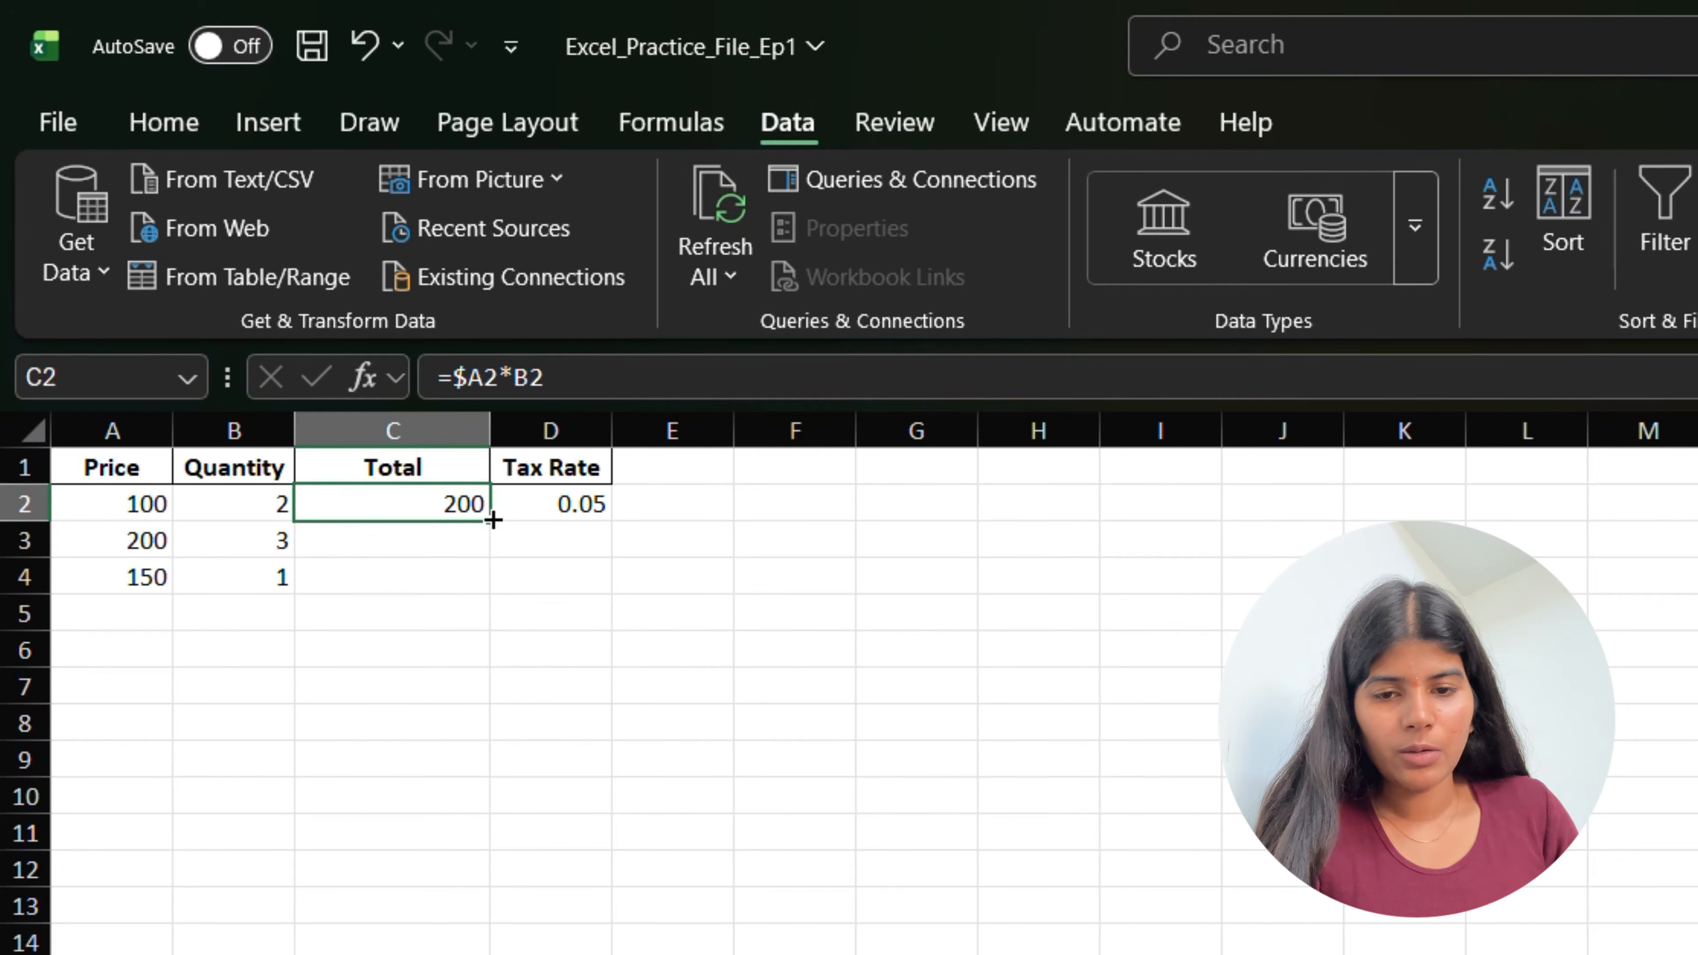
{"action": "left_click_drag", "start_coordinate": [493, 520], "coordinate": [493, 580]}
Compare the formulas in C2, C3 and C4 to examine how the column-locked mixed reference adjusts by row.
{"action": "left_click", "coordinate": [465, 529]}
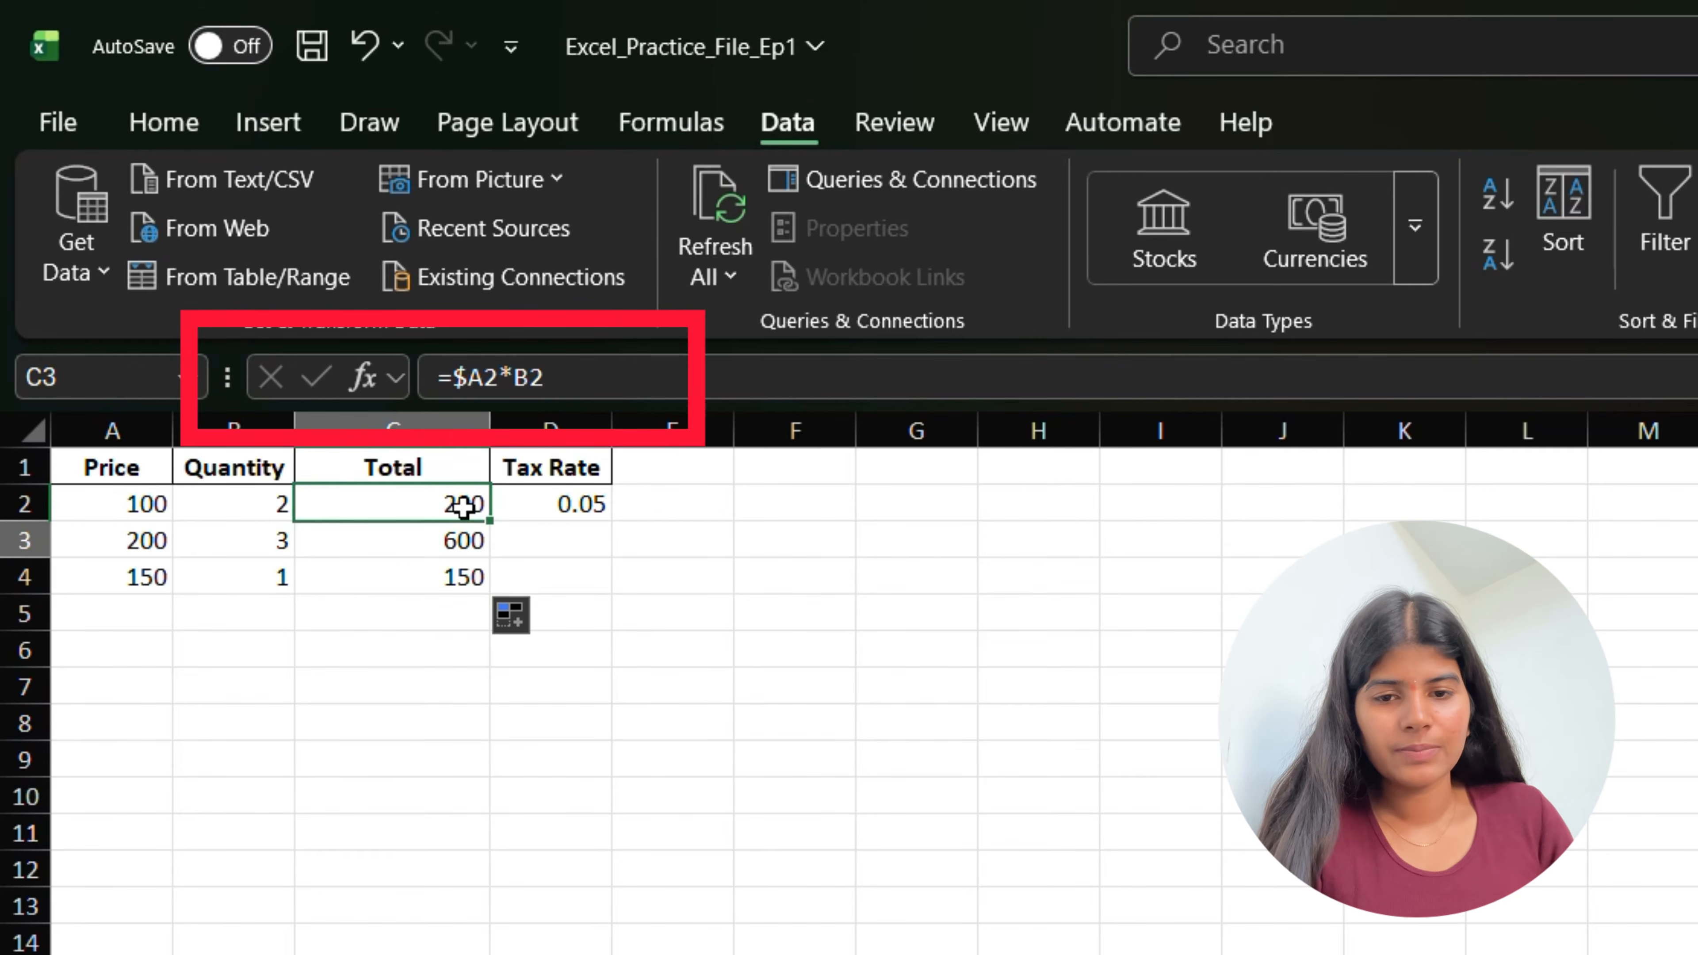
{"action": "key", "text": "Down"}
{"action": "key", "text": "Up"}
{"action": "key", "text": "Up"}
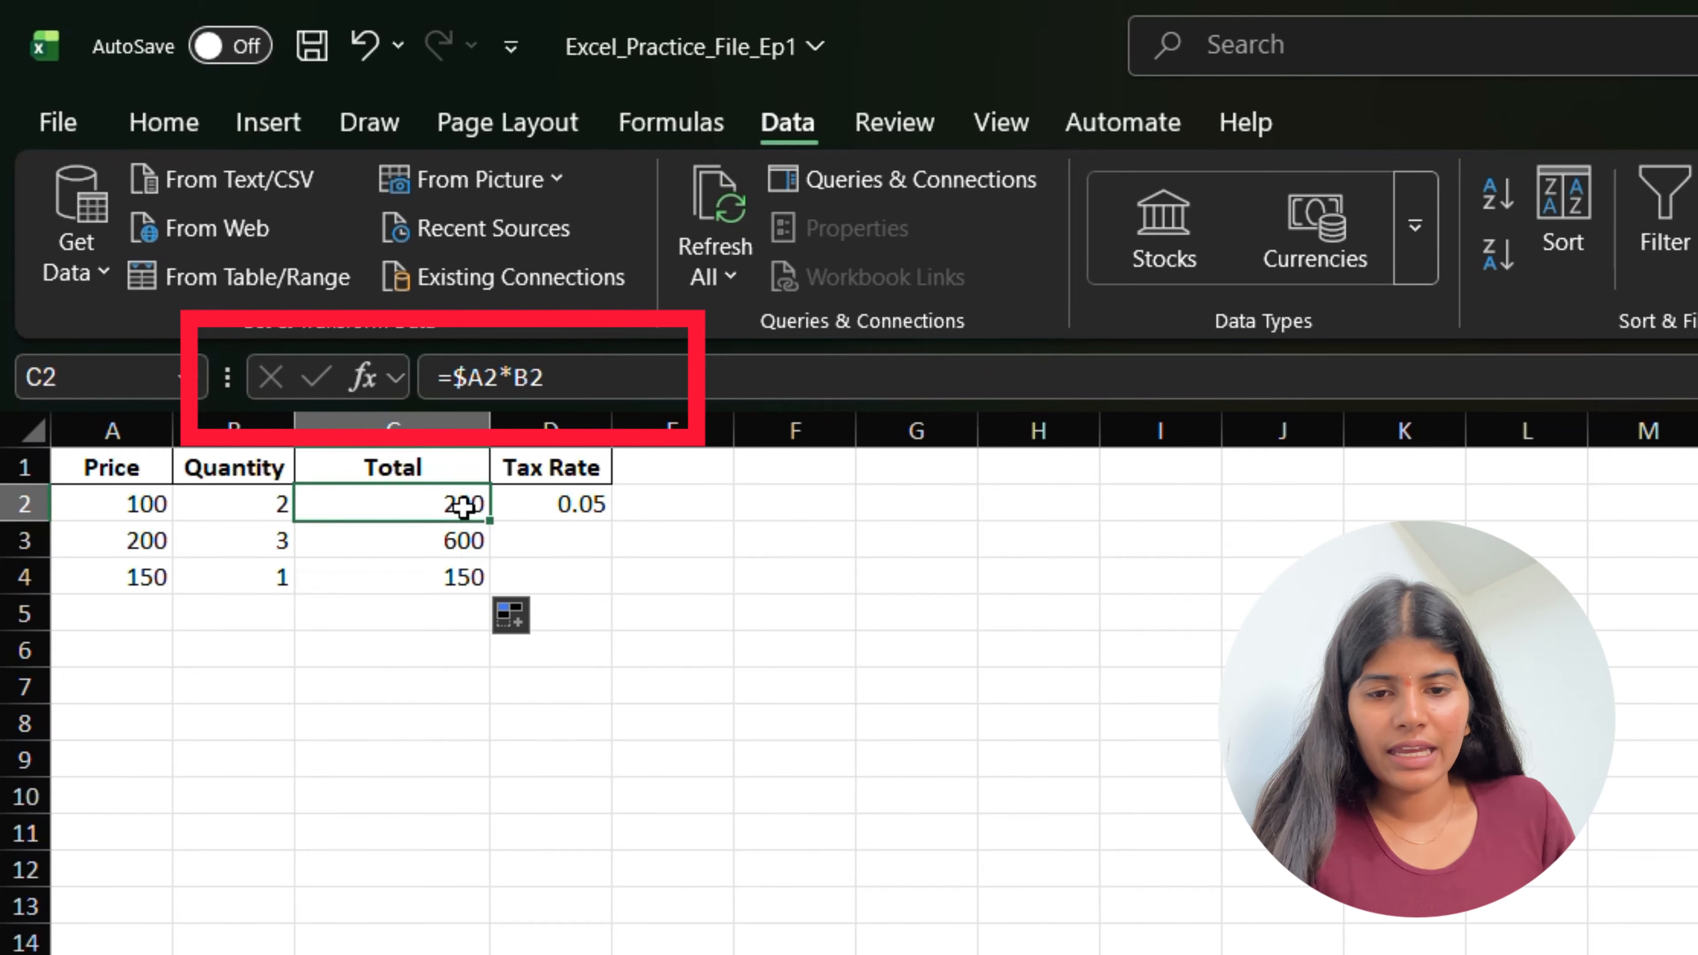
{"action": "key", "text": "Down"}
{"action": "key", "text": "Down"}
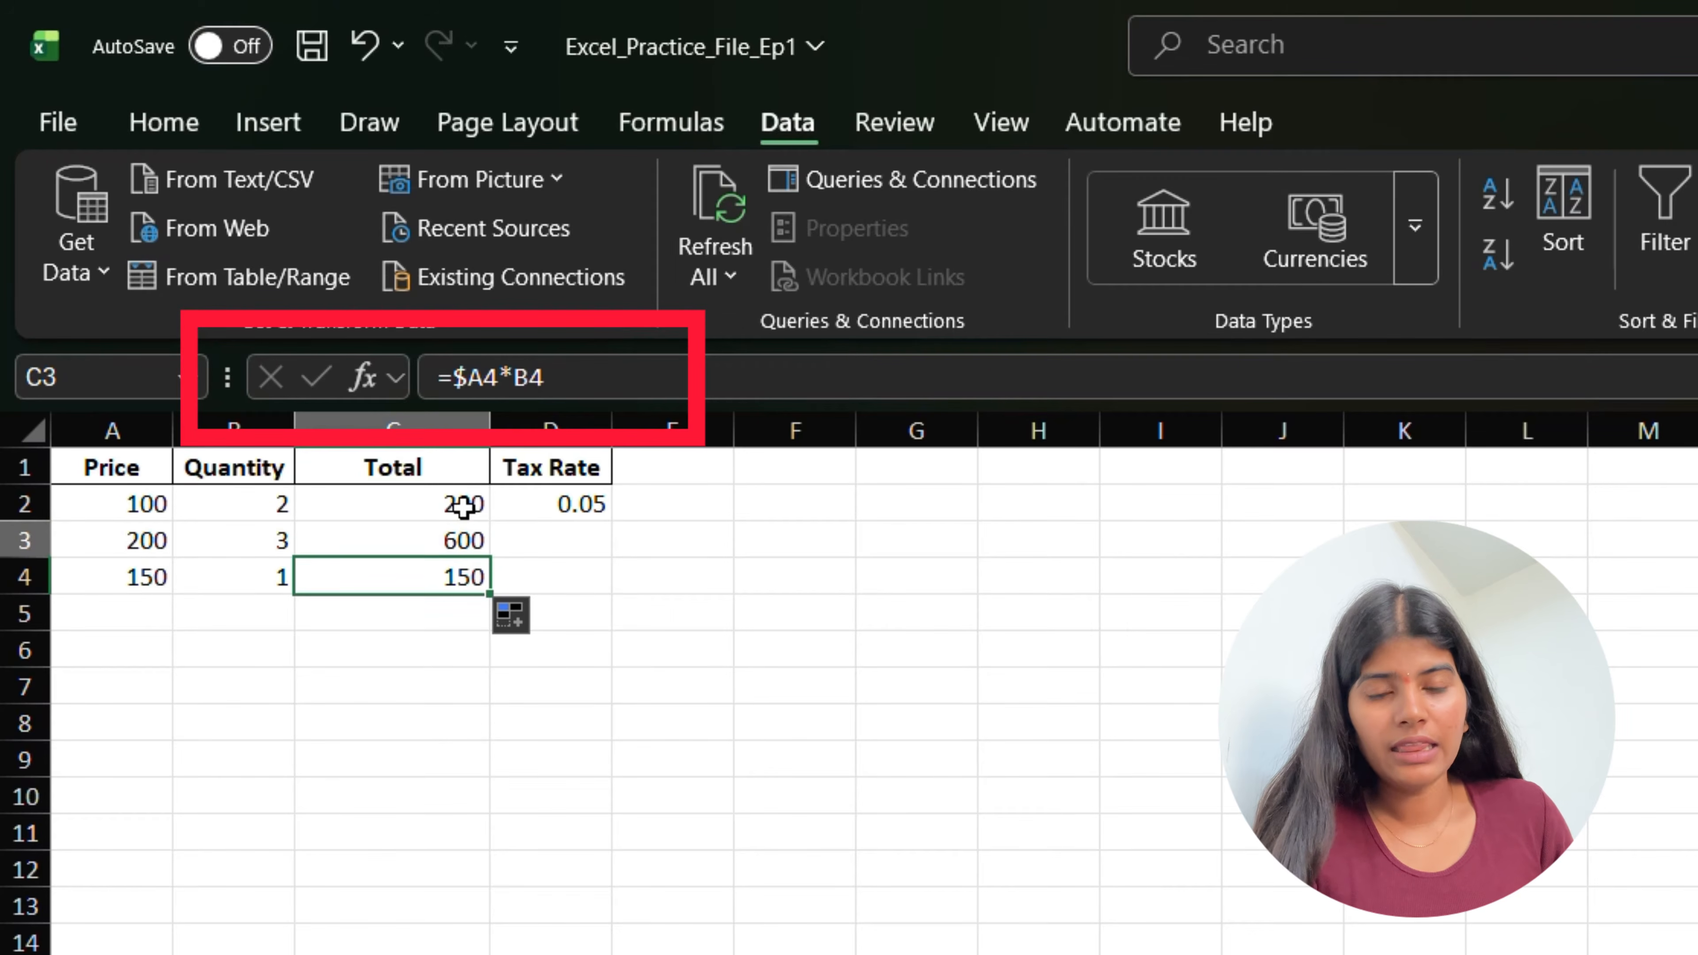
{"action": "key", "text": "Up"}
{"action": "key", "text": "Up"}
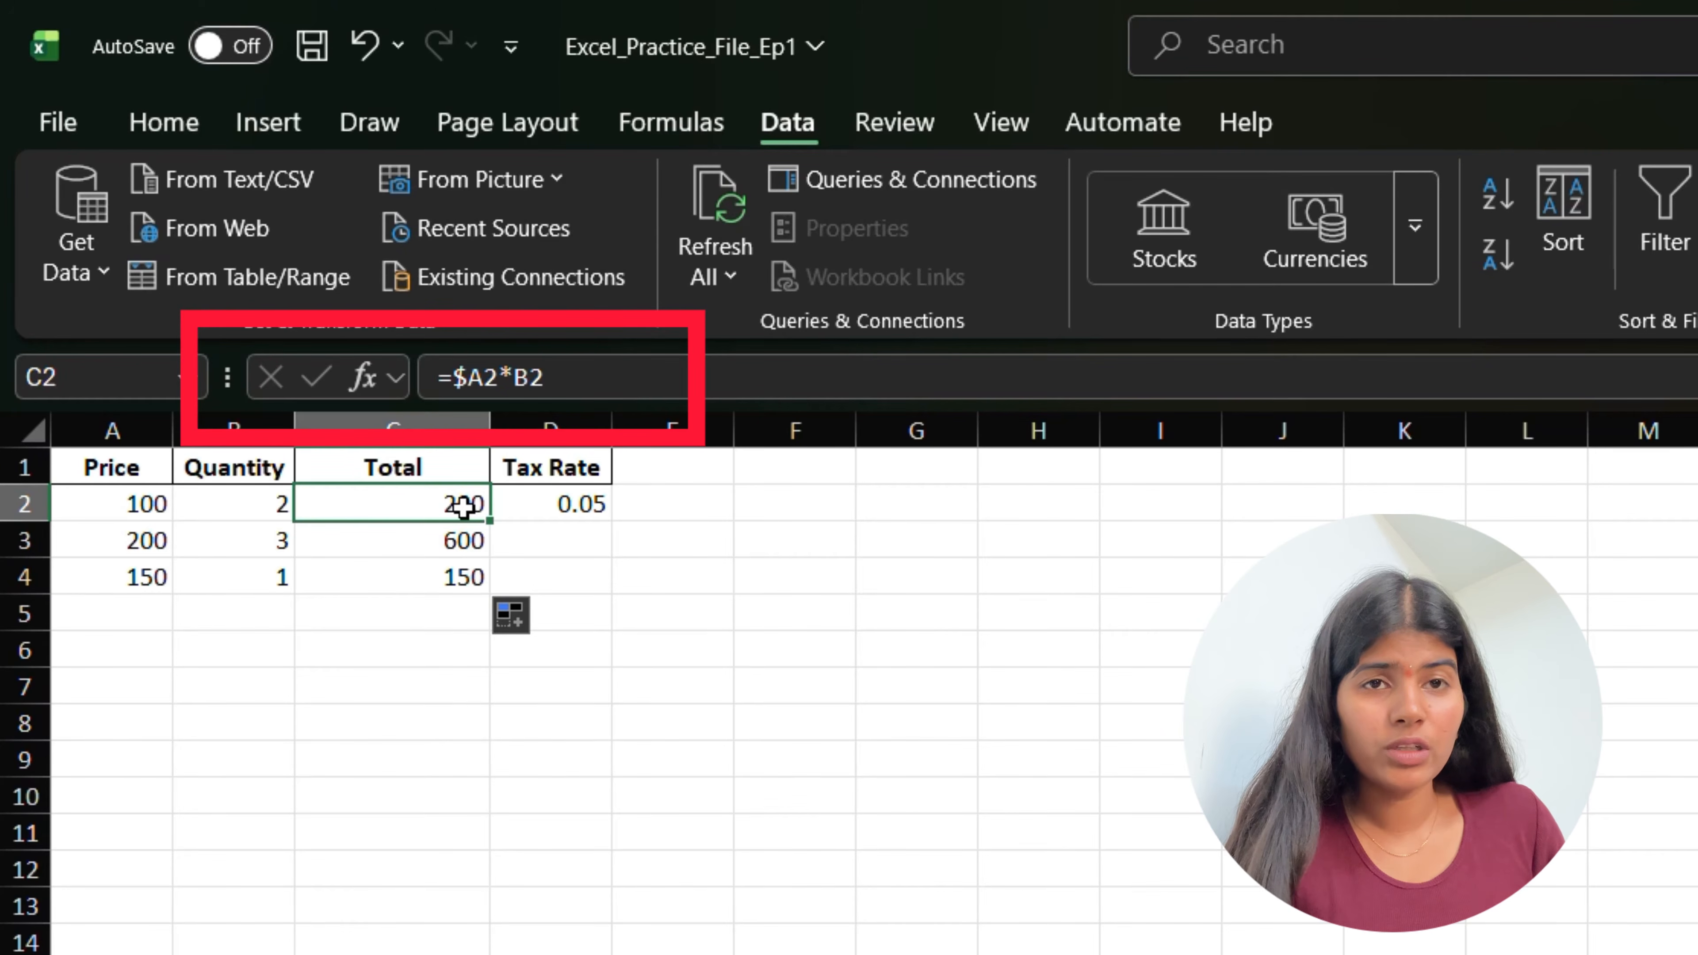
{"action": "left_click", "coordinate": [552, 572]}
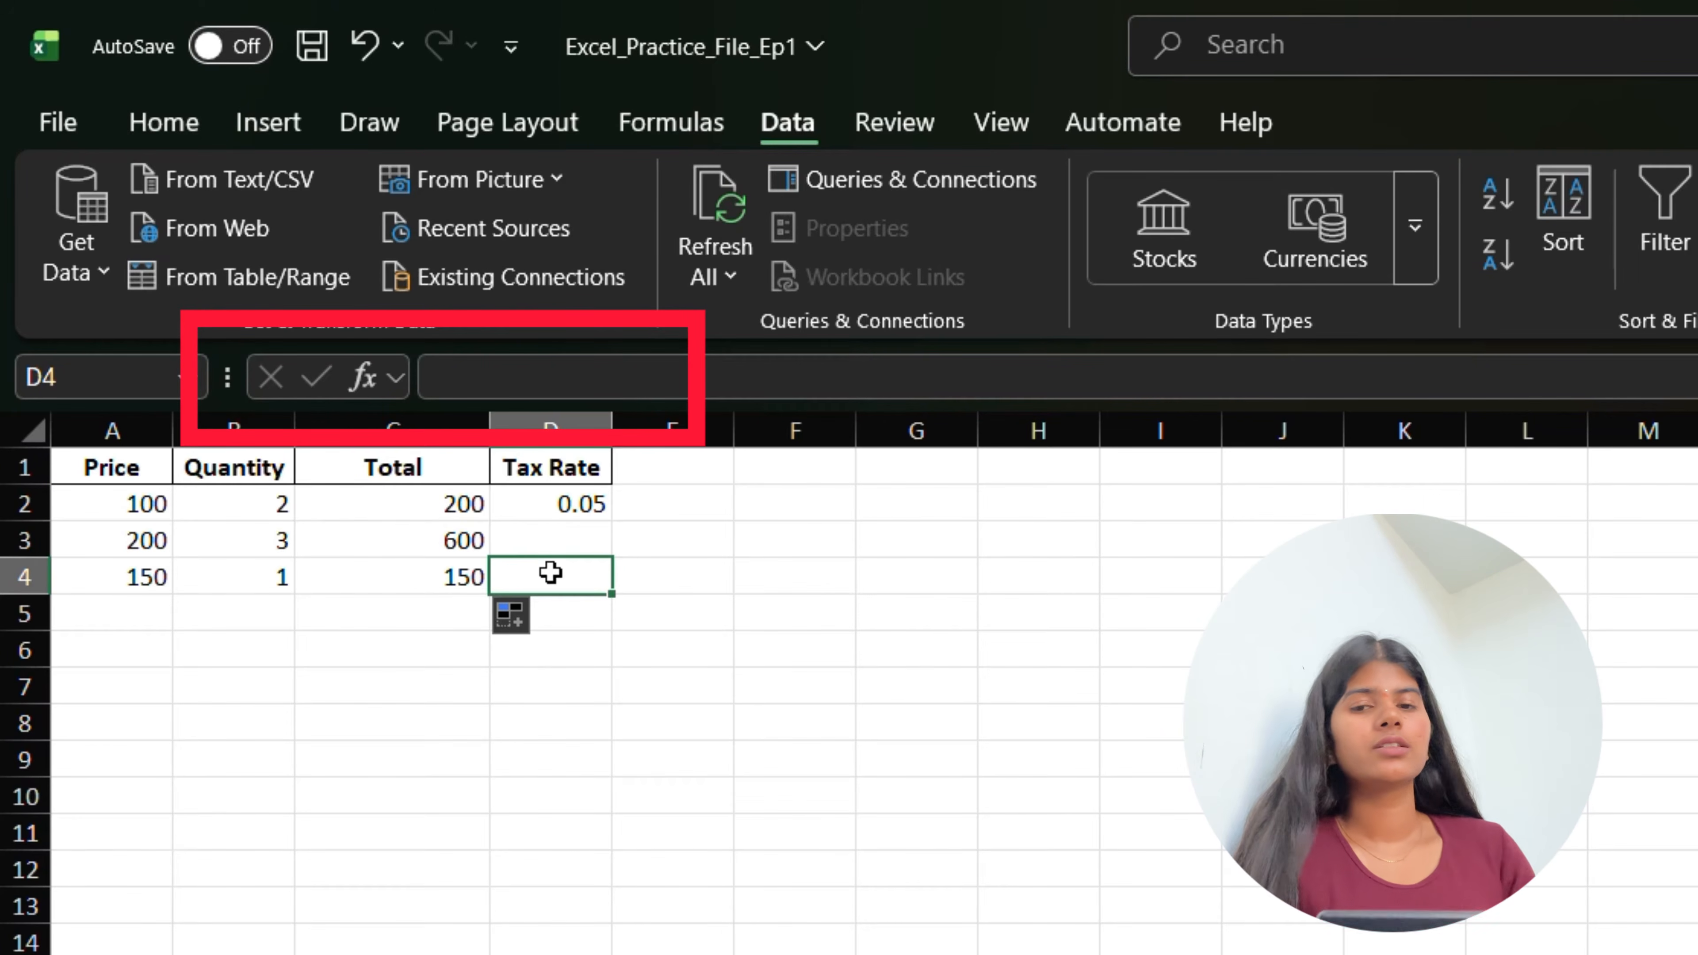
{"action": "left_click_drag", "start_coordinate": [433, 612], "coordinate": [432, 554]}
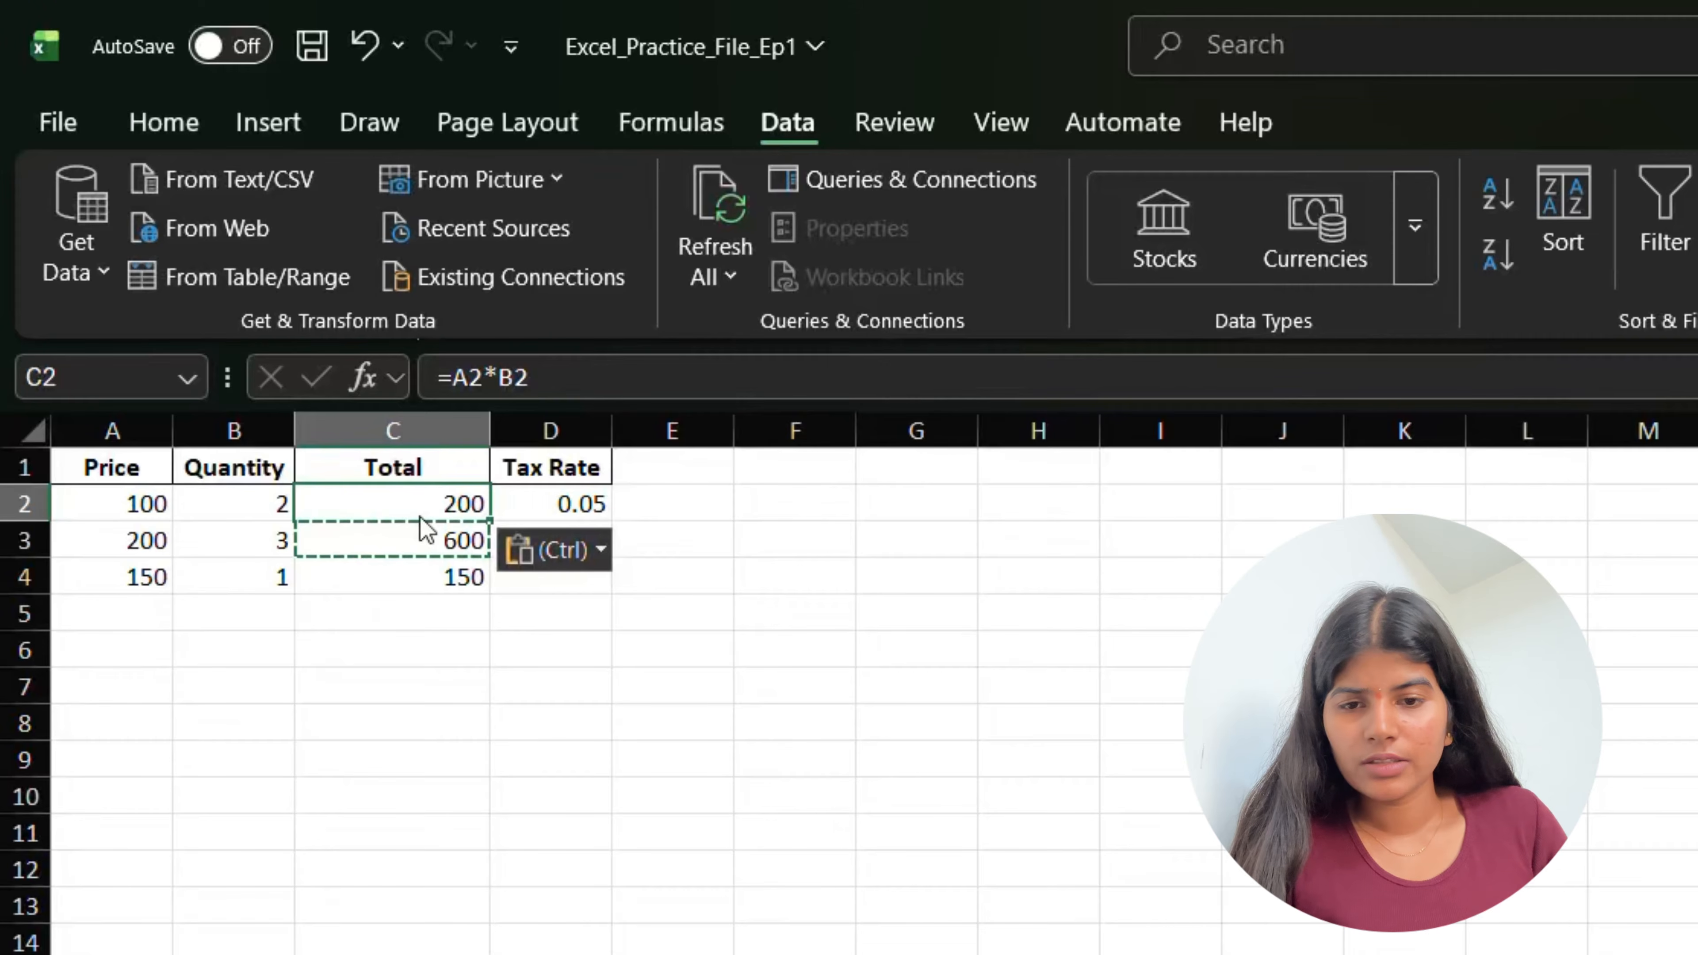
{"action": "key", "text": "Down"}
{"action": "key", "text": "Down"}
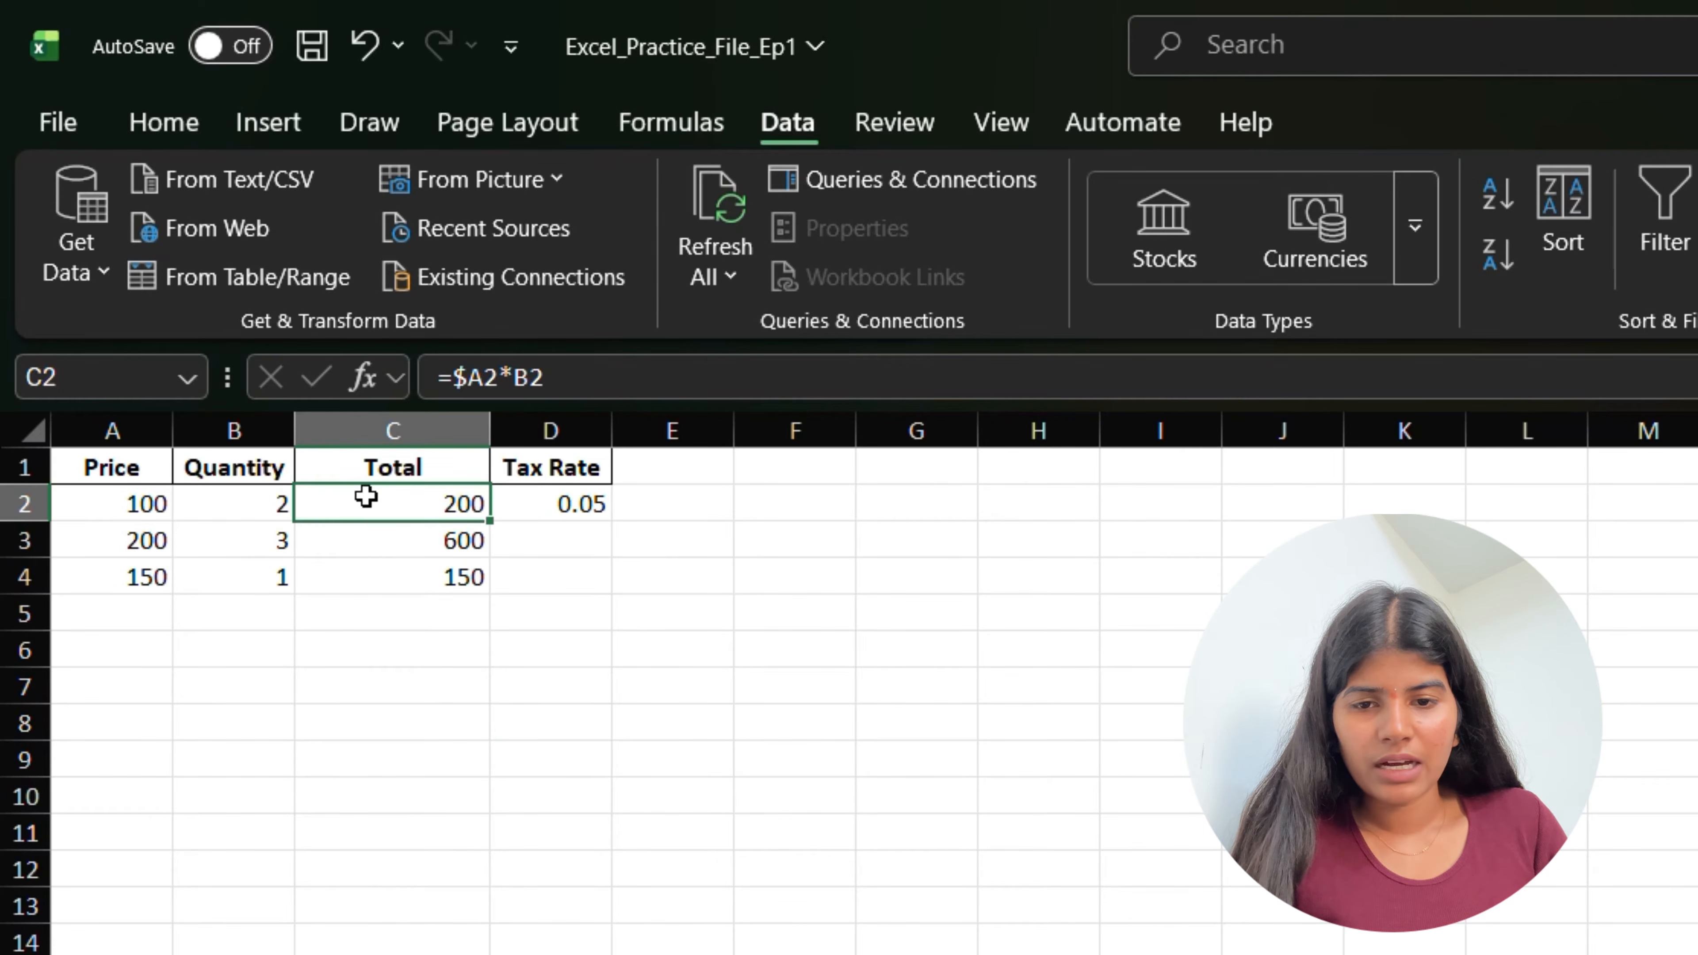
Lock the price row instead of the column in the C2 formula as =A$2*B2 and fill it across to F2.
{"action": "double_click", "coordinate": [344, 508]}
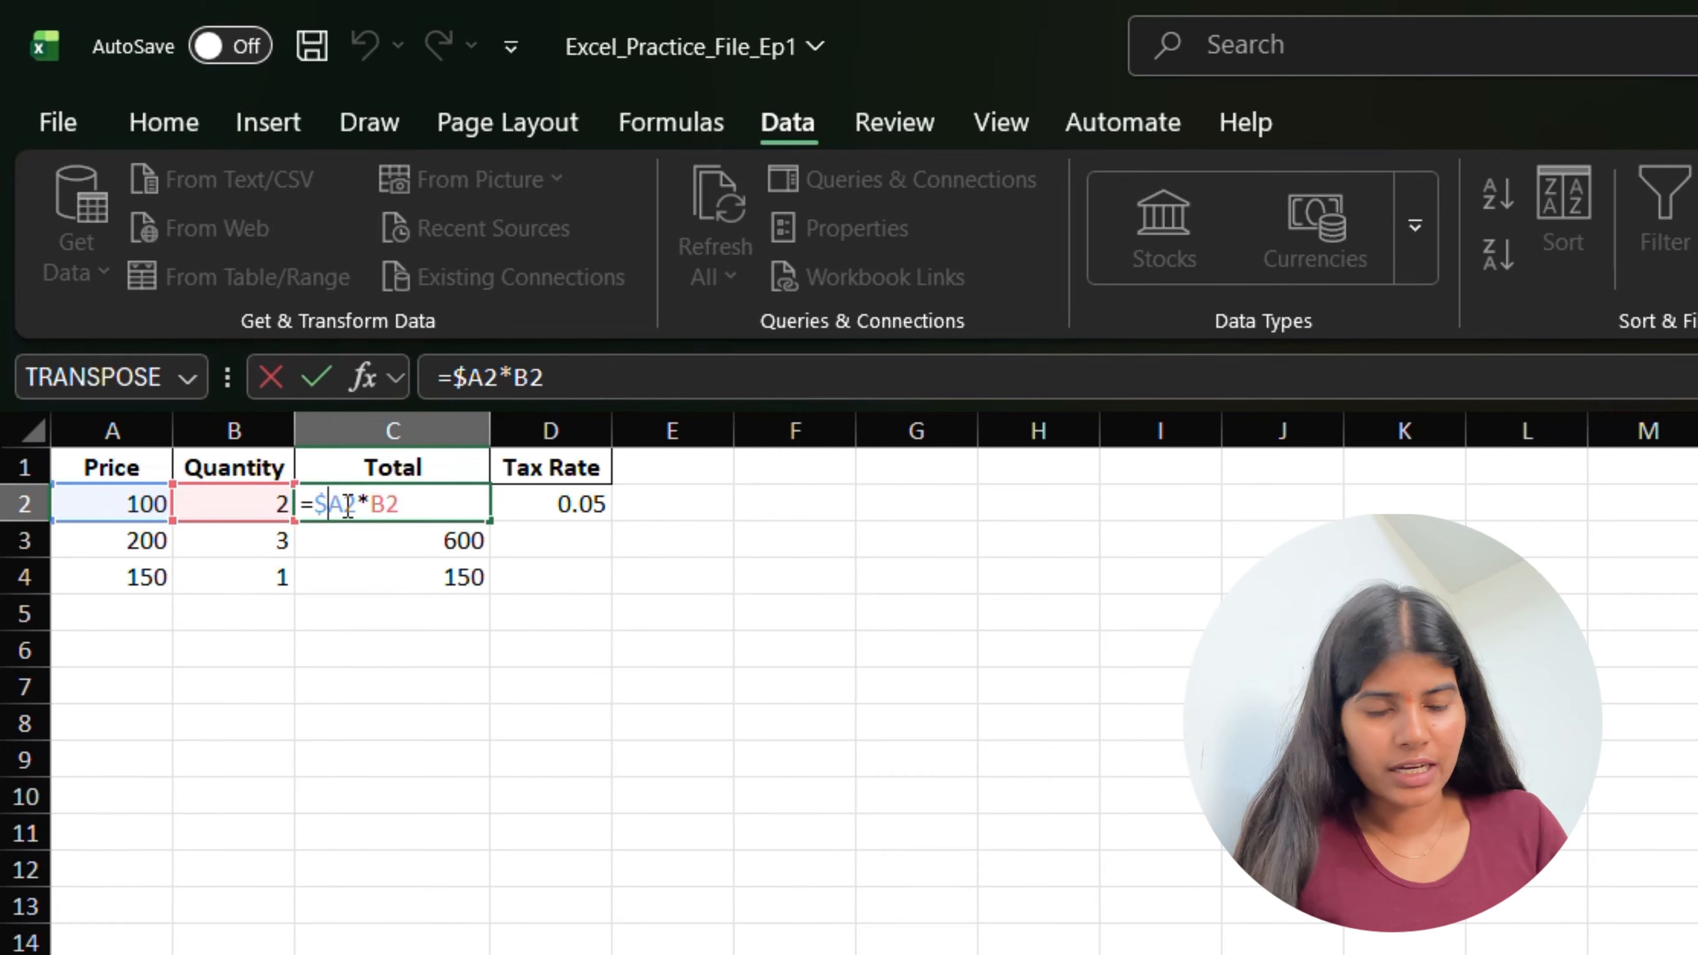
{"action": "key", "text": "BackSpace"}
{"action": "key", "text": "Right"}
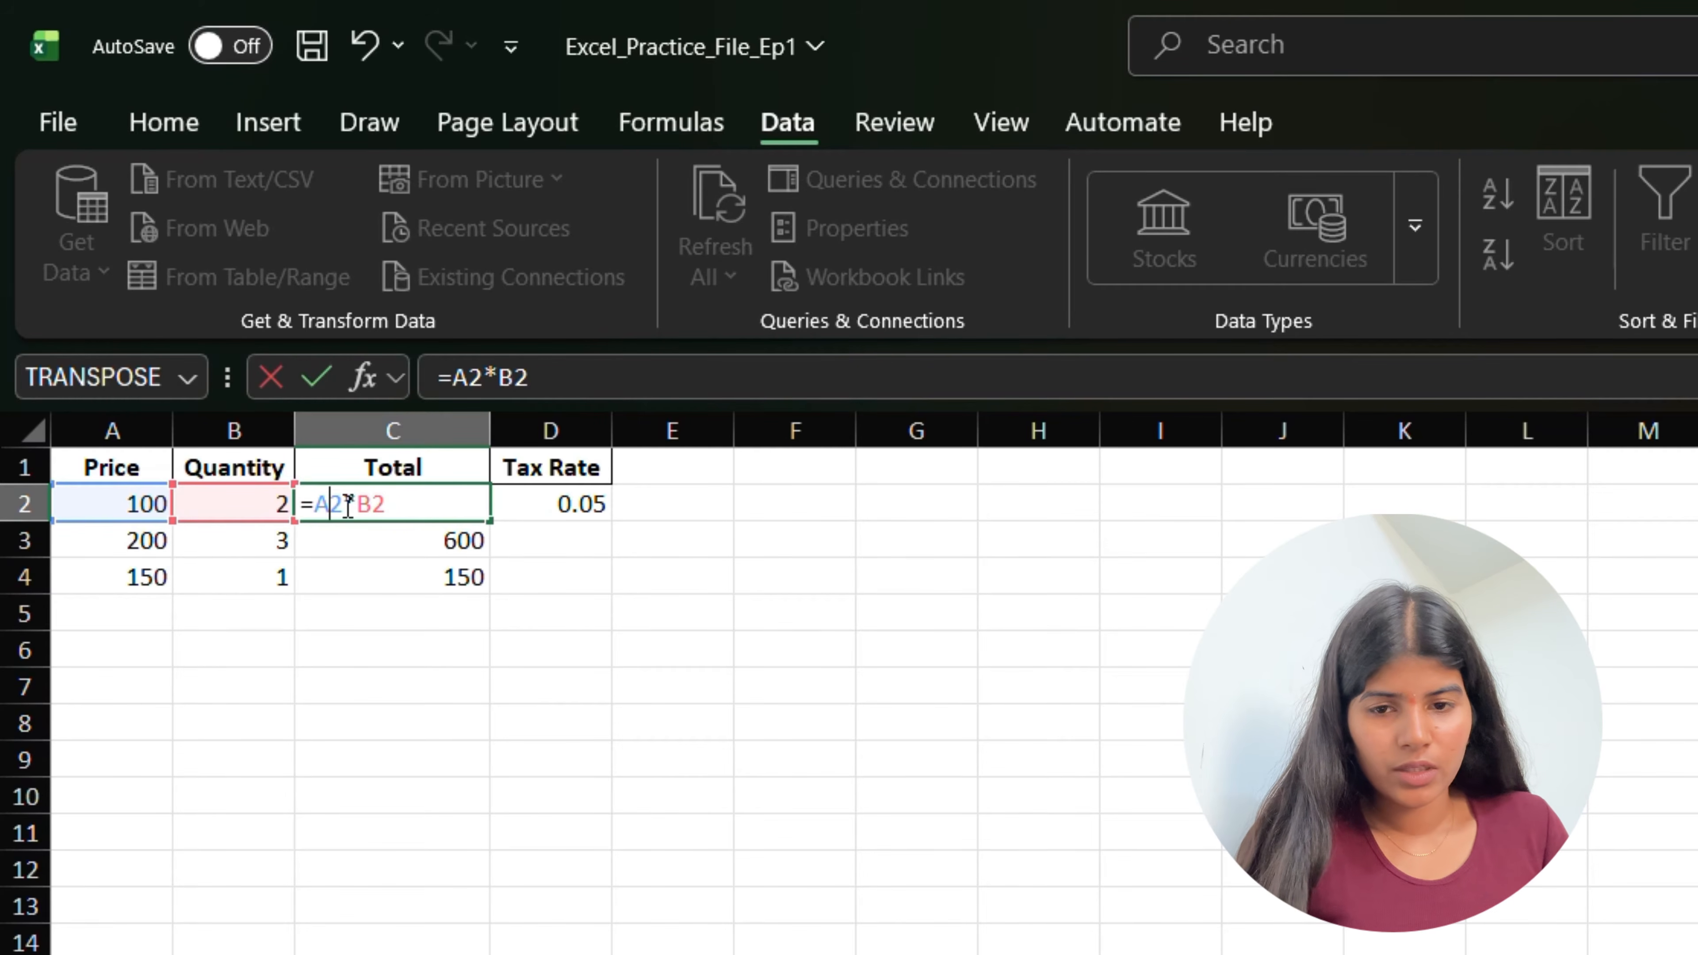
{"action": "type", "text": "$"}
{"action": "key", "text": "Return"}
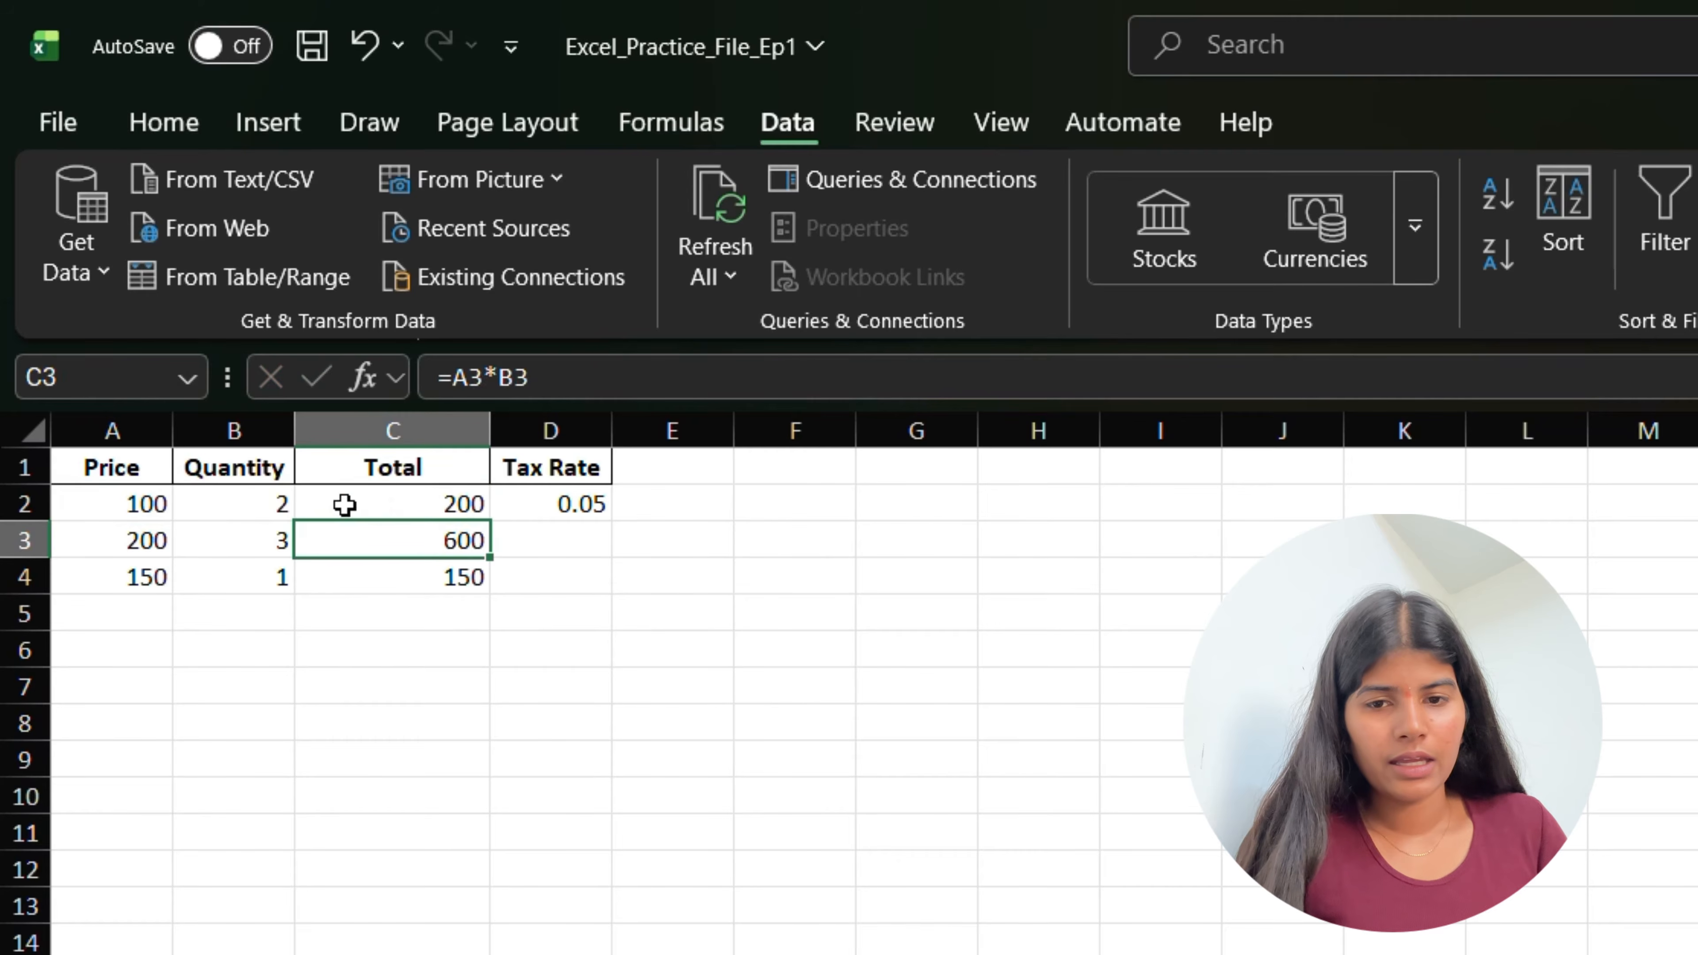
{"action": "left_click", "coordinate": [360, 507]}
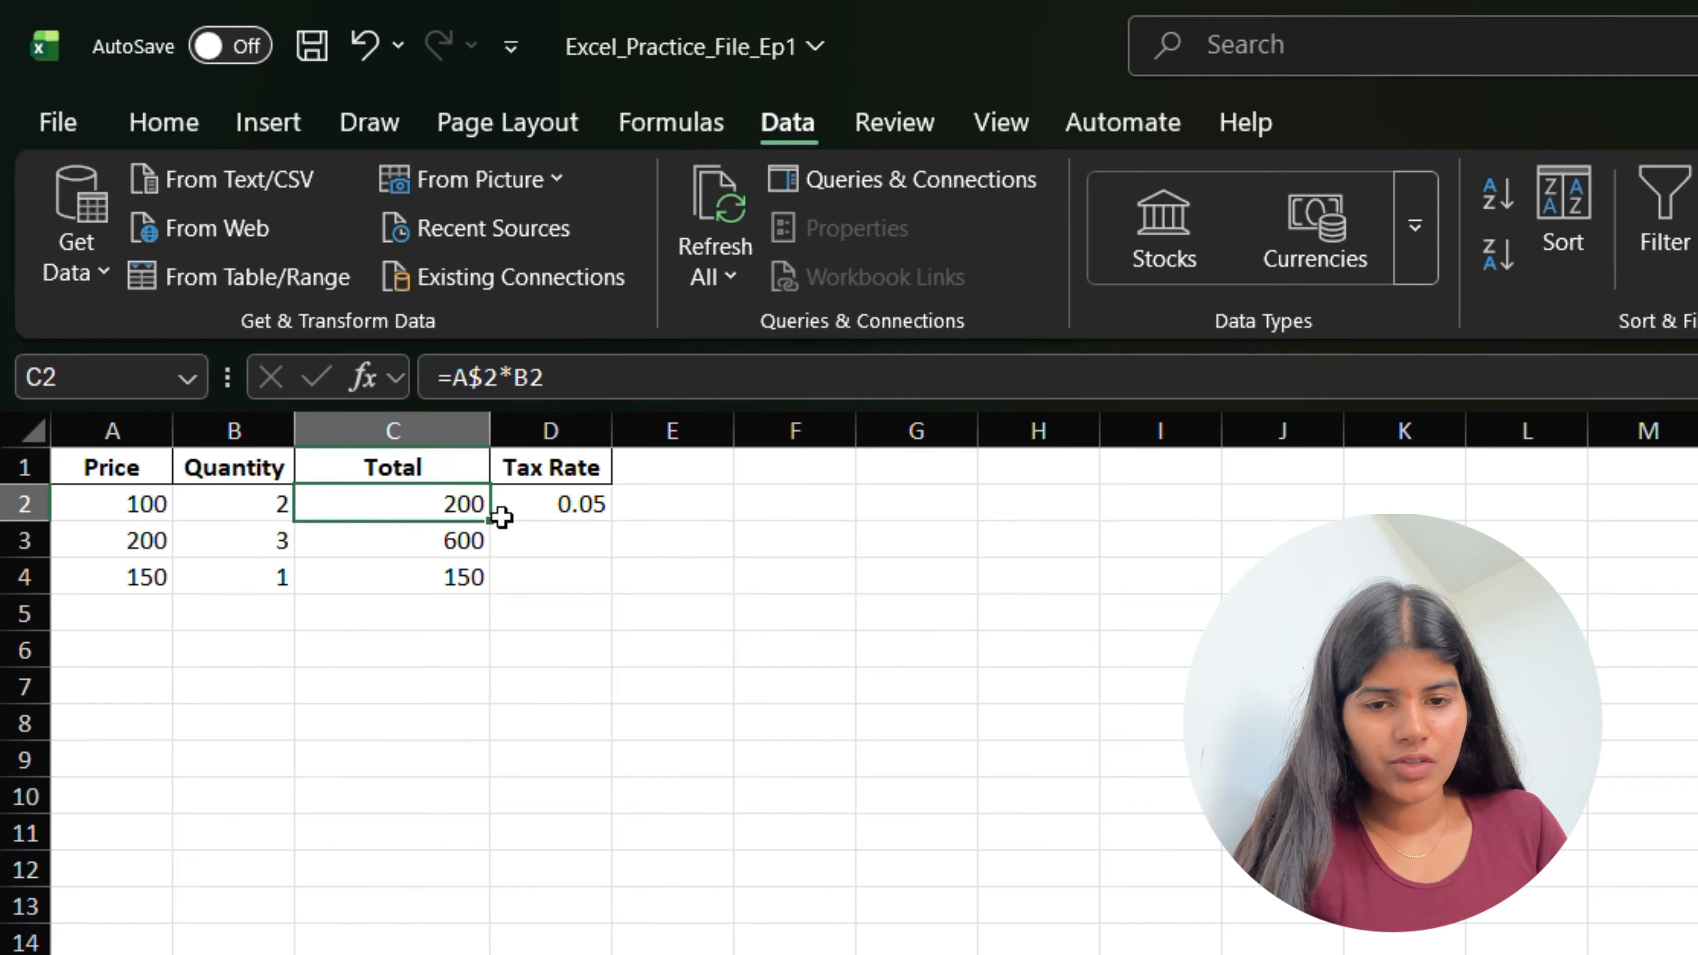
{"action": "left_click_drag", "start_coordinate": [490, 521], "coordinate": [837, 522]}
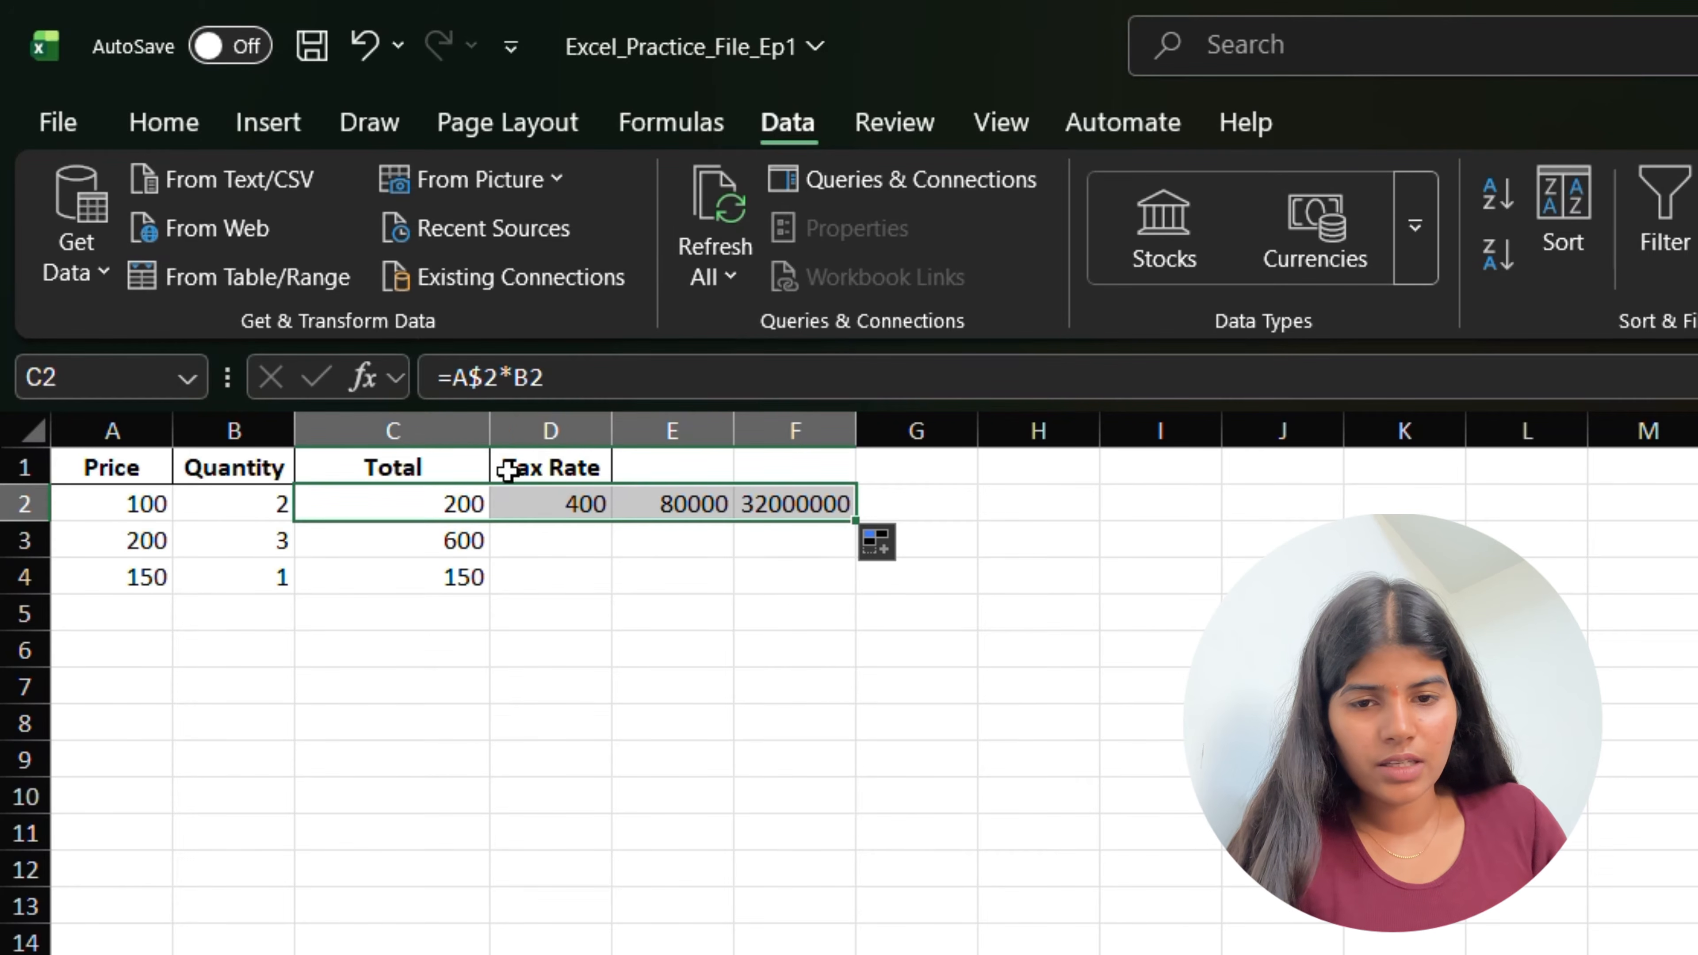
Step through the filled formulas in D2 to F2 to examine how the row-locked mixed reference adjusts across columns.
{"action": "left_click", "coordinate": [496, 507]}
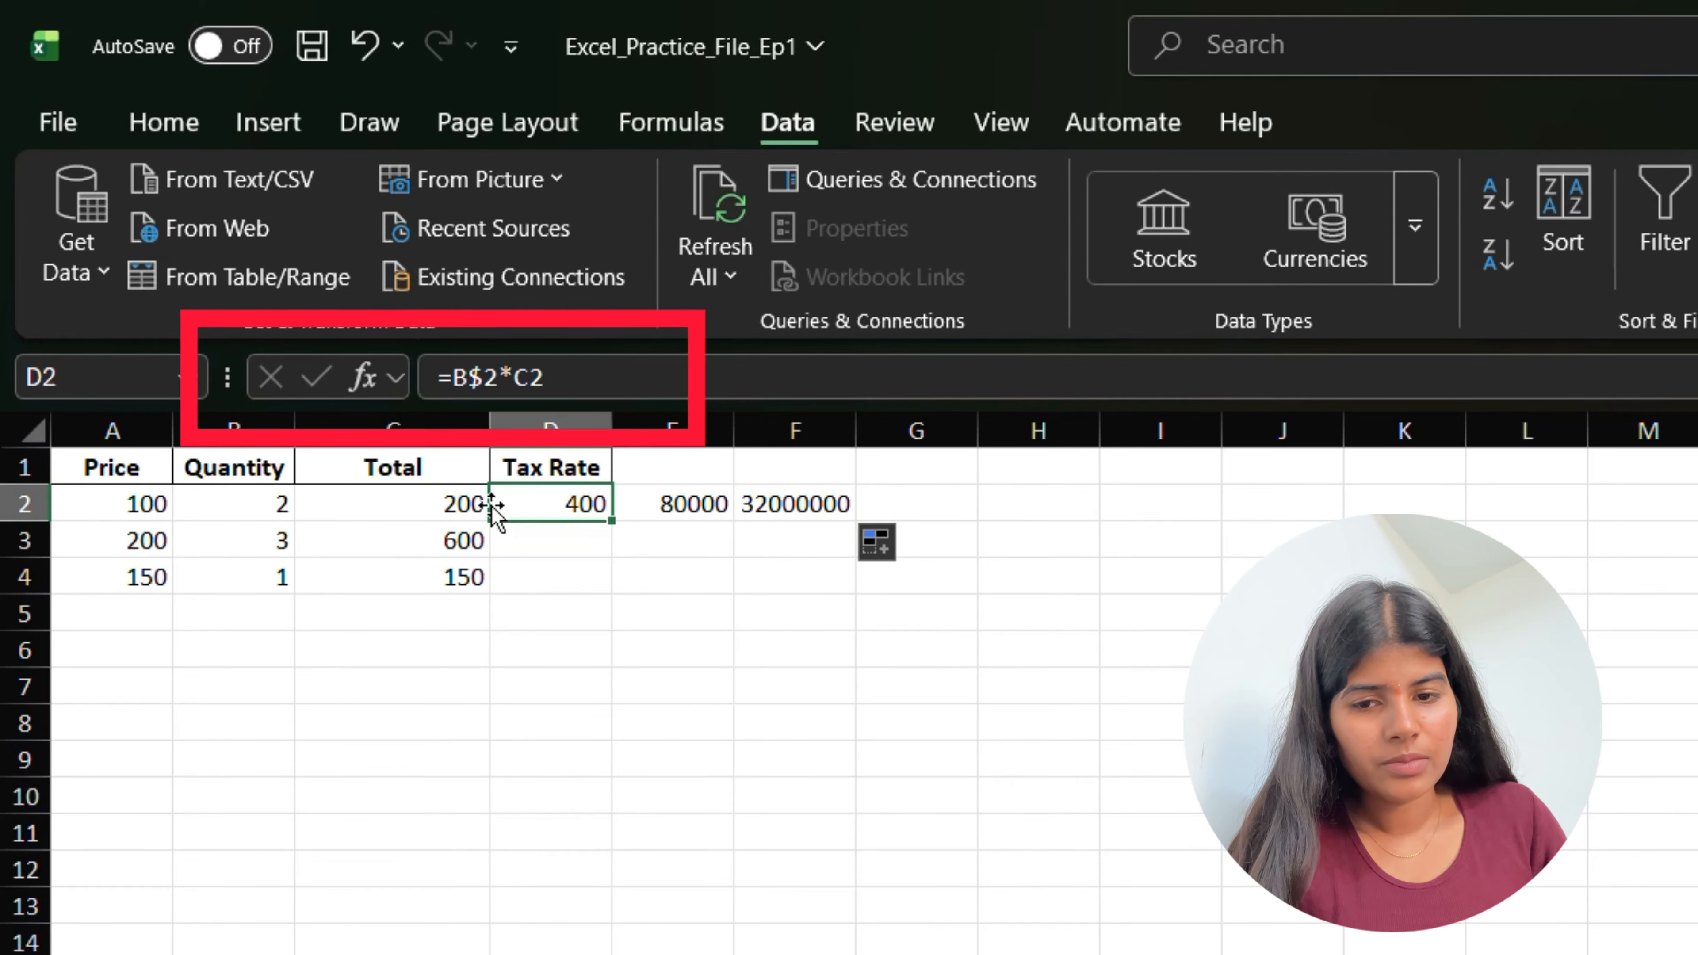
{"action": "key", "text": "Left"}
{"action": "key", "text": "Right"}
{"action": "key", "text": "Right"}
{"action": "key", "text": "Right"}
{"action": "left_click", "coordinate": [551, 719]}
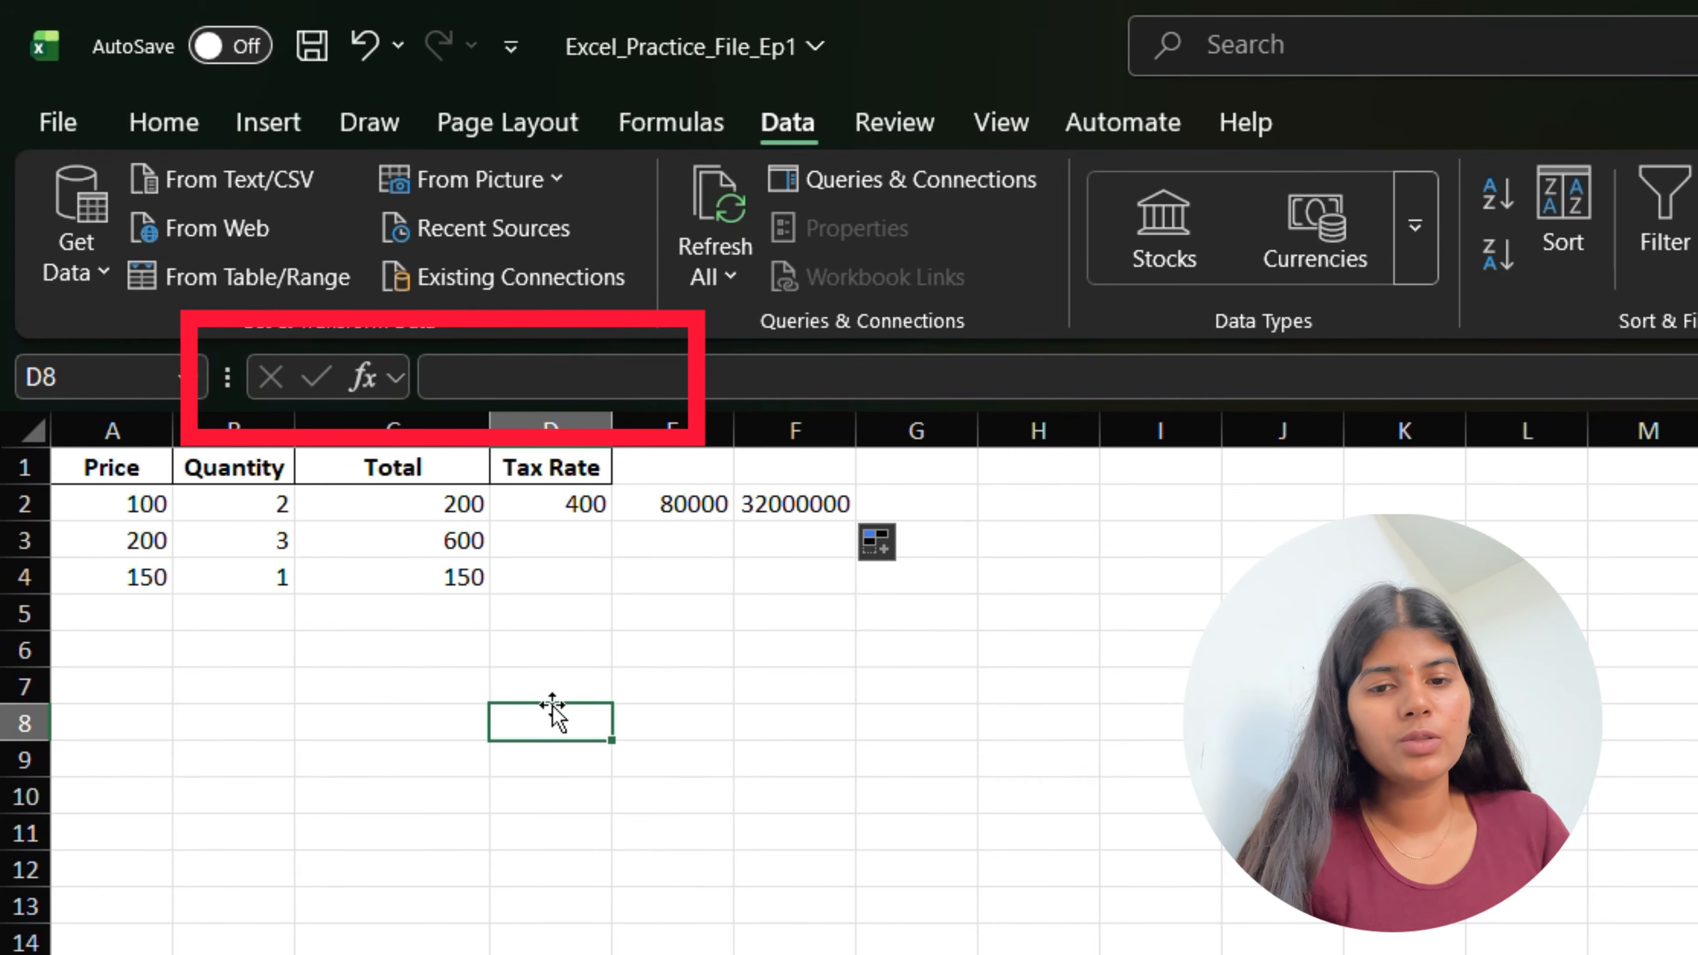
Undo the fill of the C2 formula across D2 to F2.
{"action": "left_click_drag", "start_coordinate": [955, 509], "coordinate": [535, 503]}
{"action": "key", "text": "F2"}
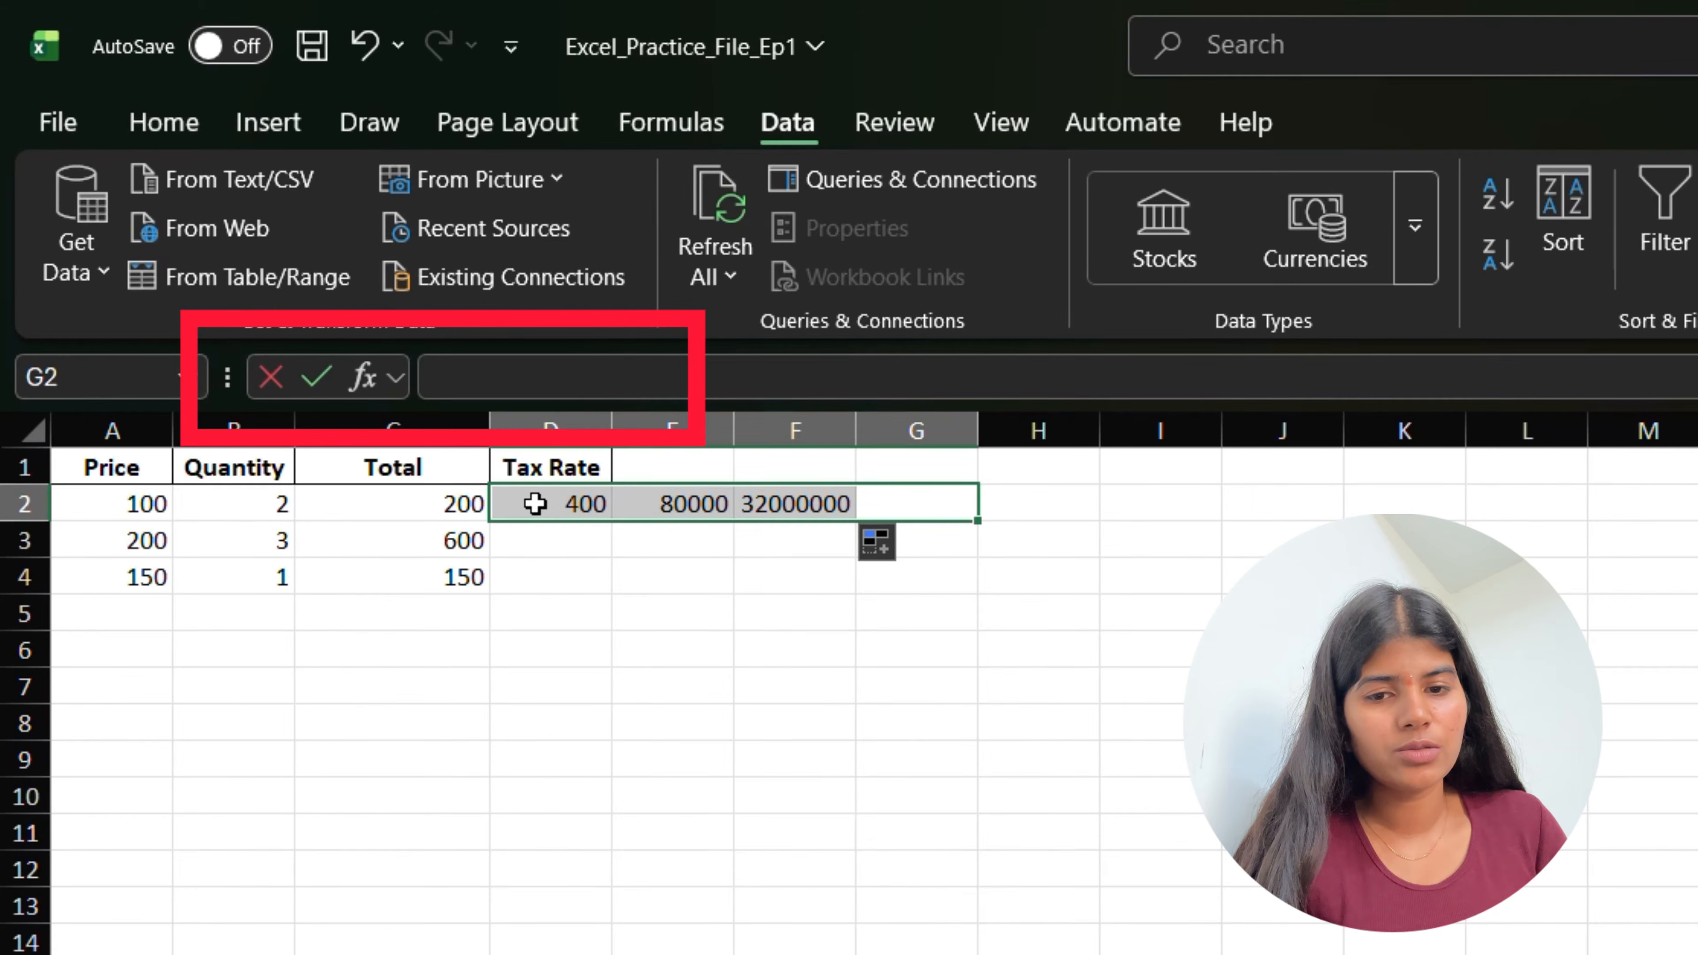
{"action": "key", "text": "Escape"}
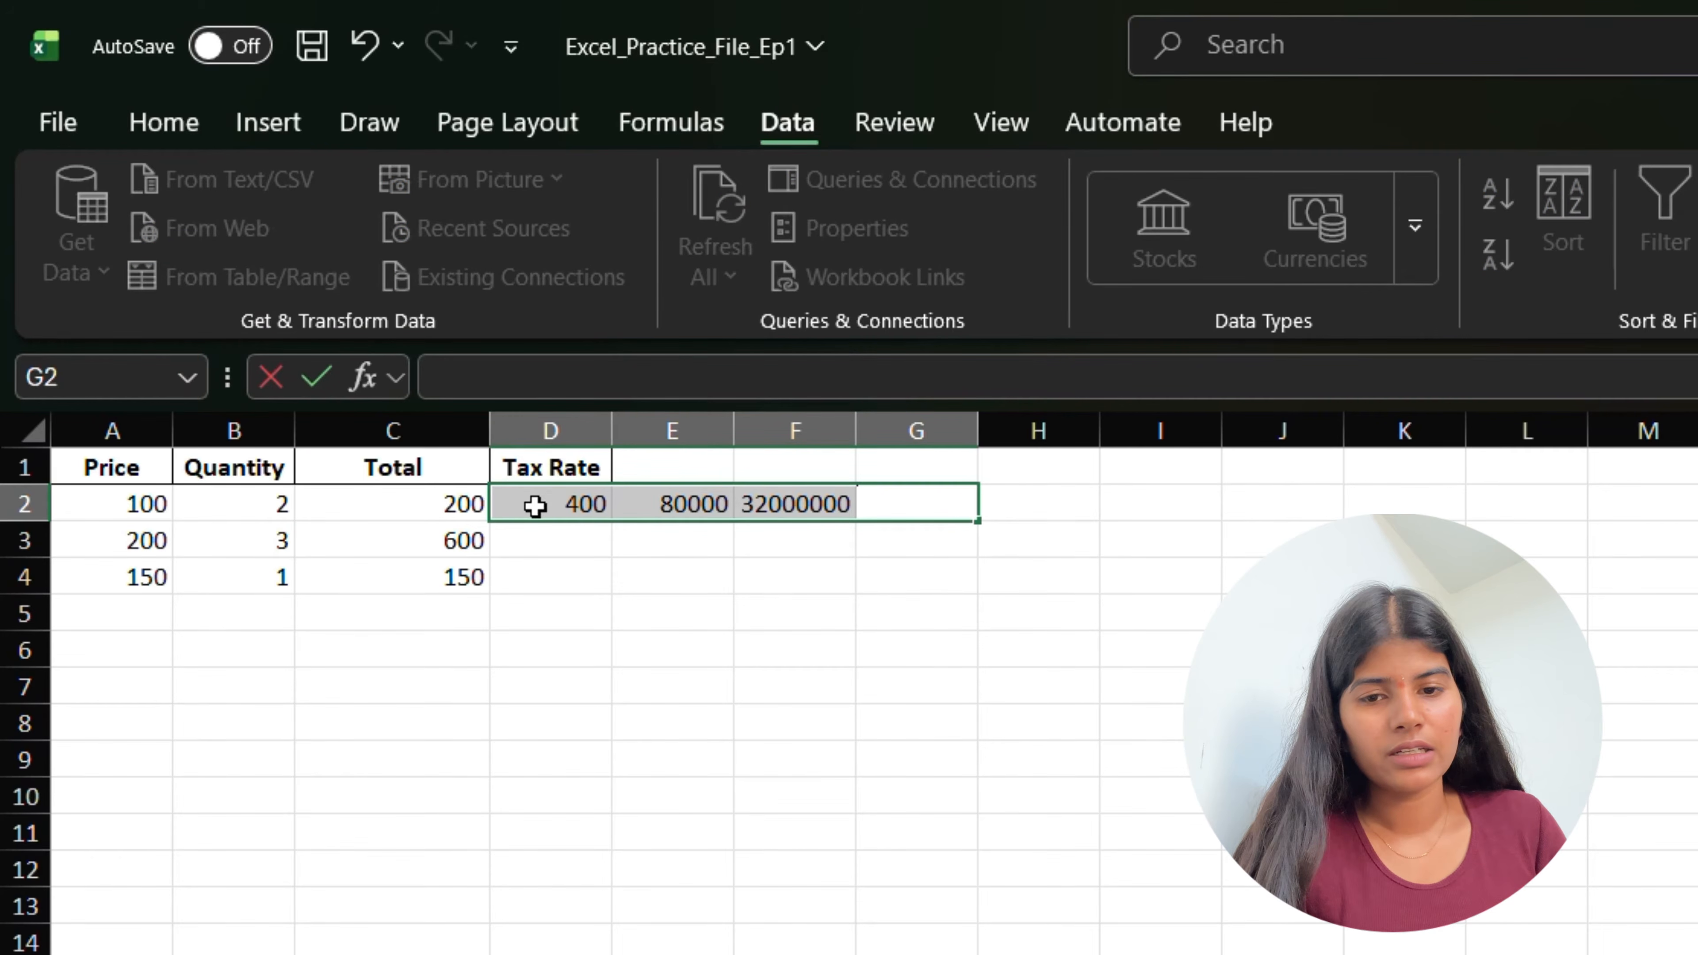
{"action": "left_click", "coordinate": [626, 778]}
{"action": "key", "text": "ctrl+z"}
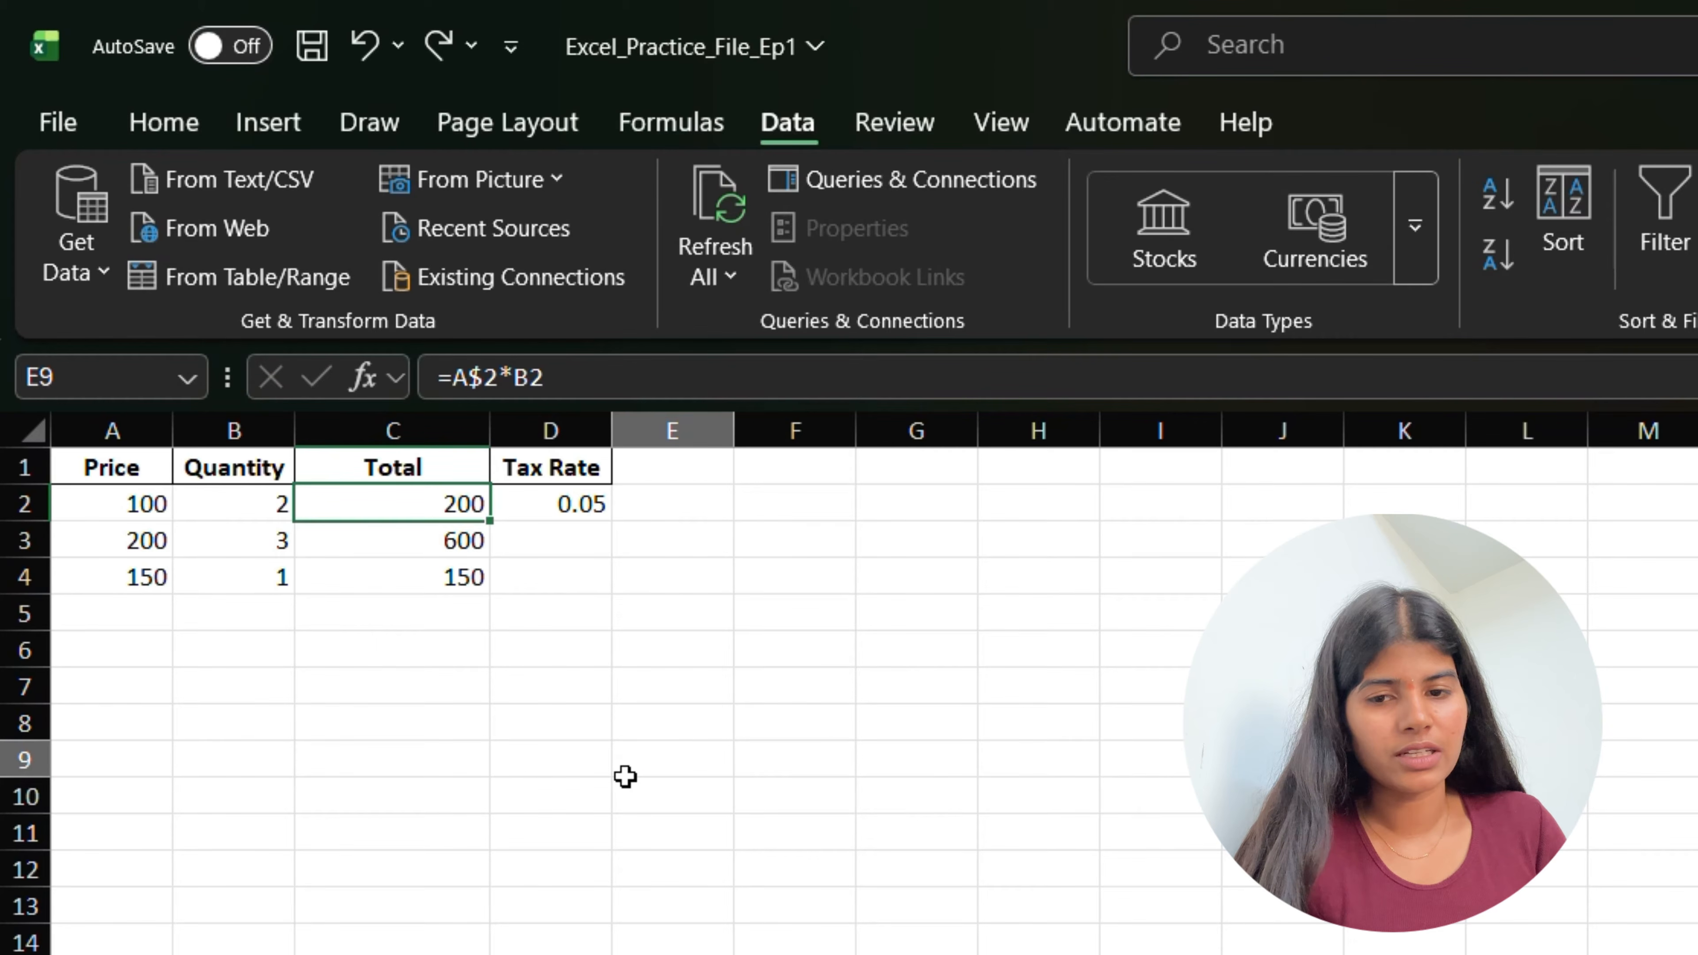
{"action": "left_click", "coordinate": [626, 776]}
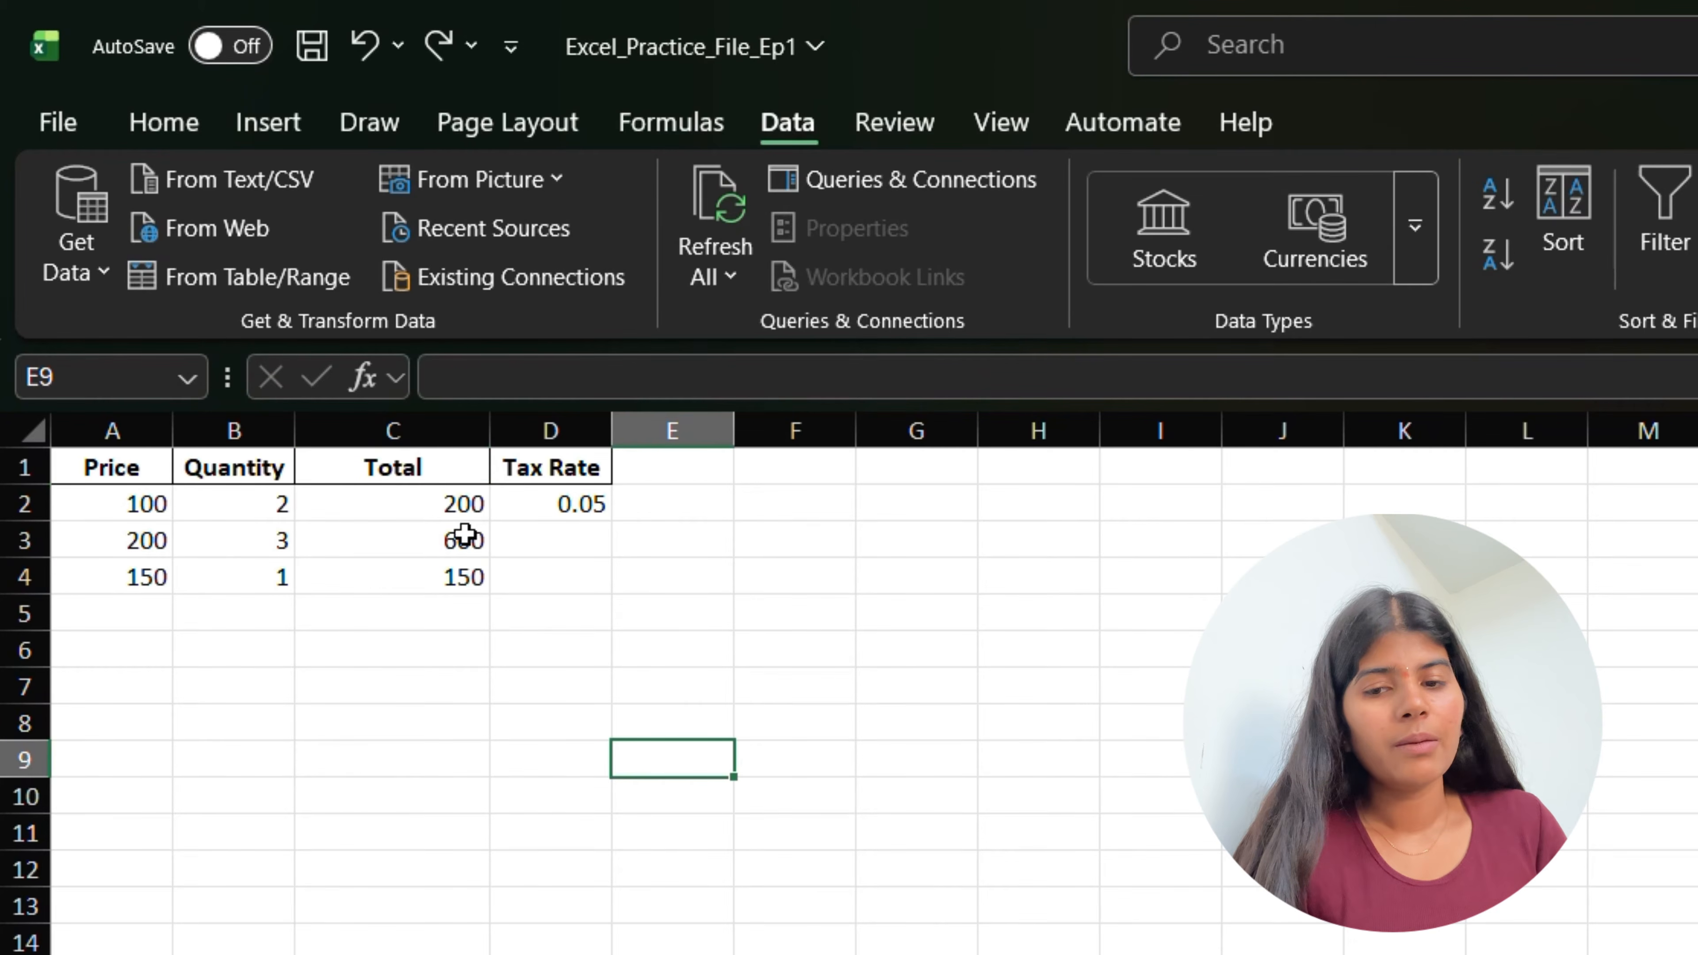
Cycle the price reference in the C2 formula from relative A2 through its locking forms to =A$2*B2.
{"action": "left_click", "coordinate": [448, 508]}
{"action": "double_click", "coordinate": [448, 508]}
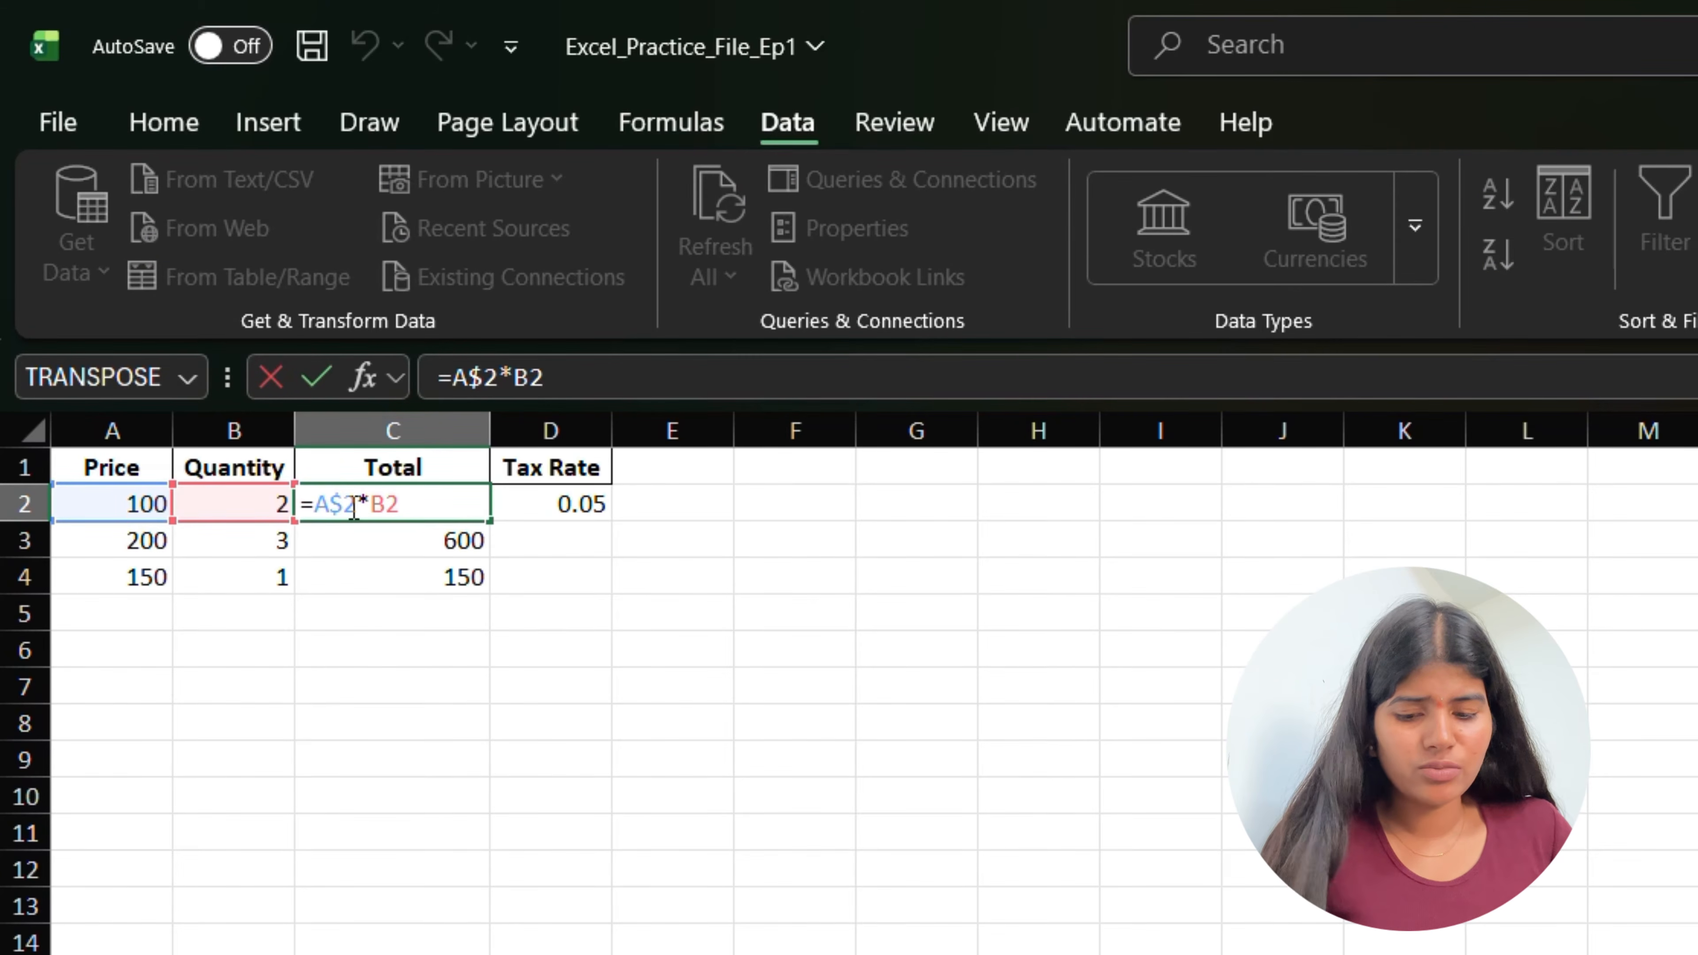
{"action": "key", "text": "BackSpace"}
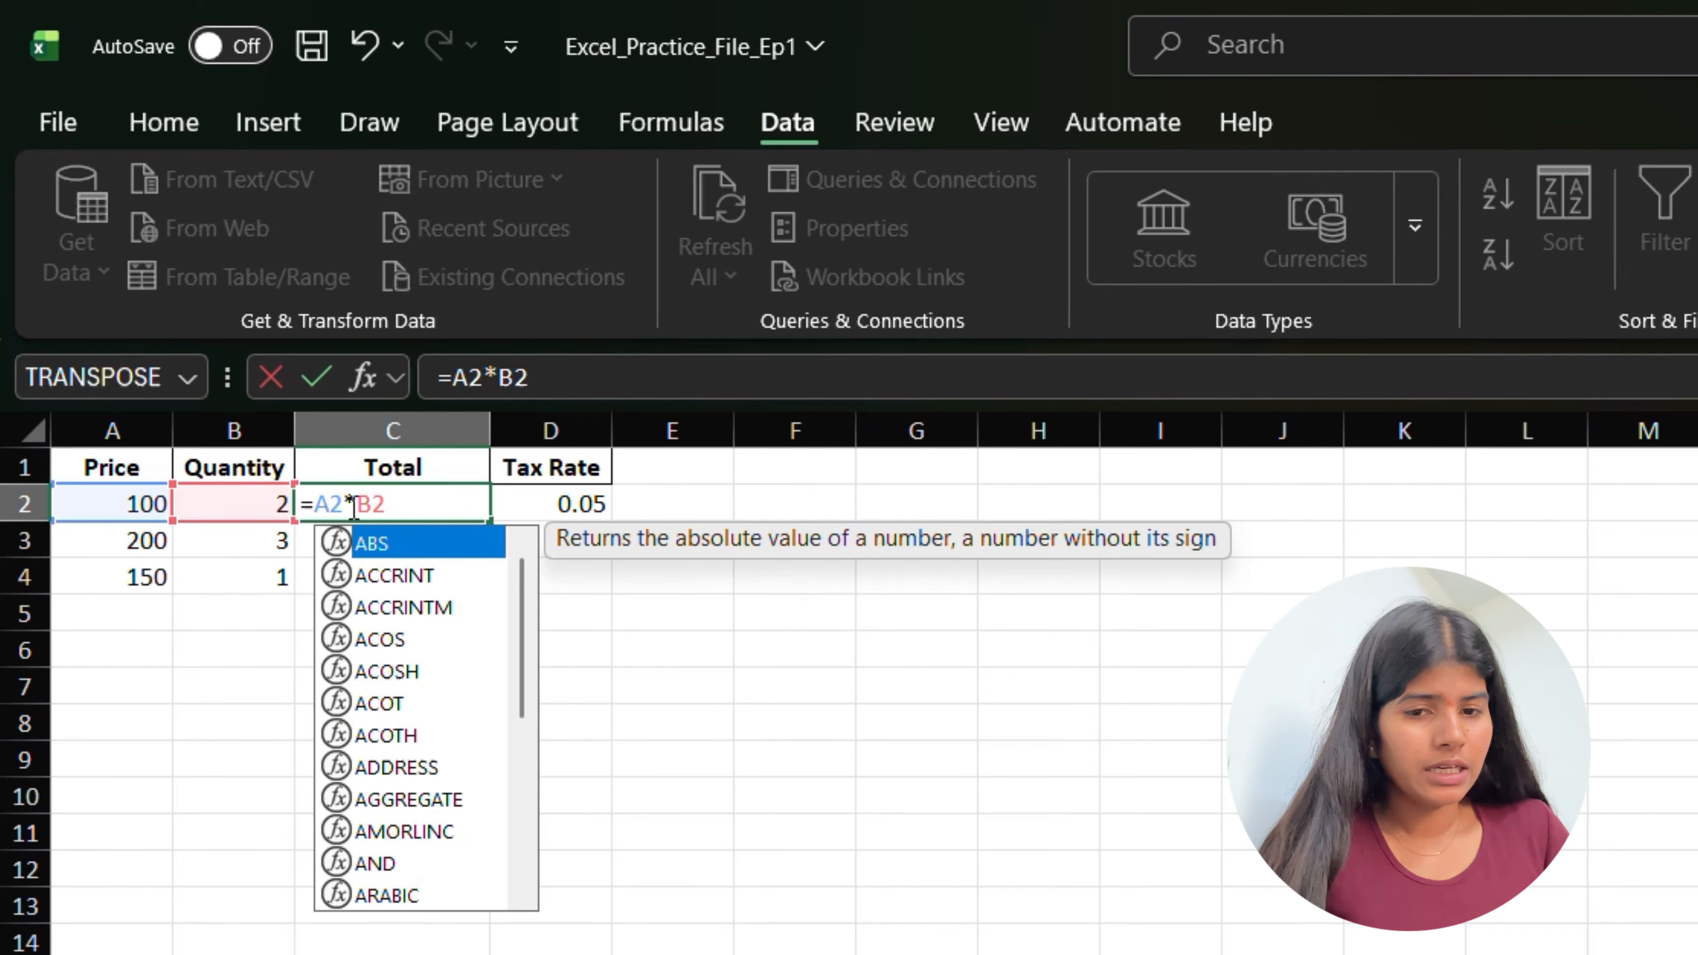
{"action": "key", "text": "F4"}
{"action": "key", "text": "F4"}
{"action": "key", "text": "F4"}
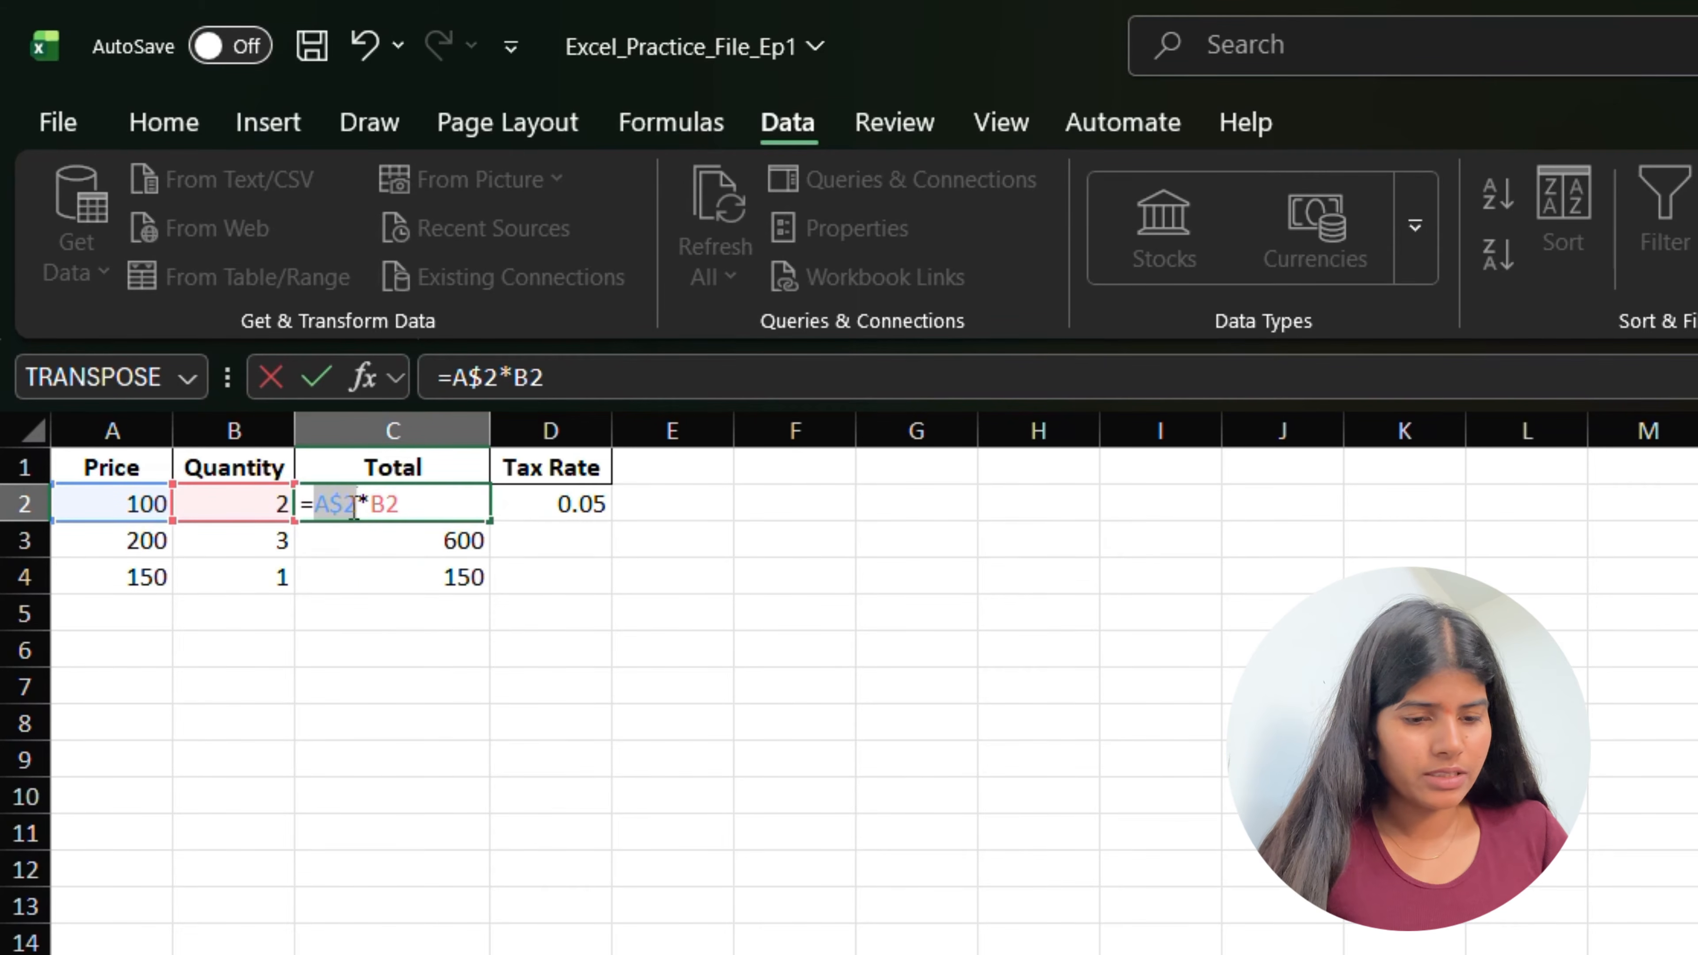
Point the first reference of the C2 formula at cell C8 and cycle its locking forms to =$C$8*B2.
{"action": "left_click", "coordinate": [401, 728]}
{"action": "key", "text": "F4"}
{"action": "key", "text": "F4"}
{"action": "key", "text": "F4"}
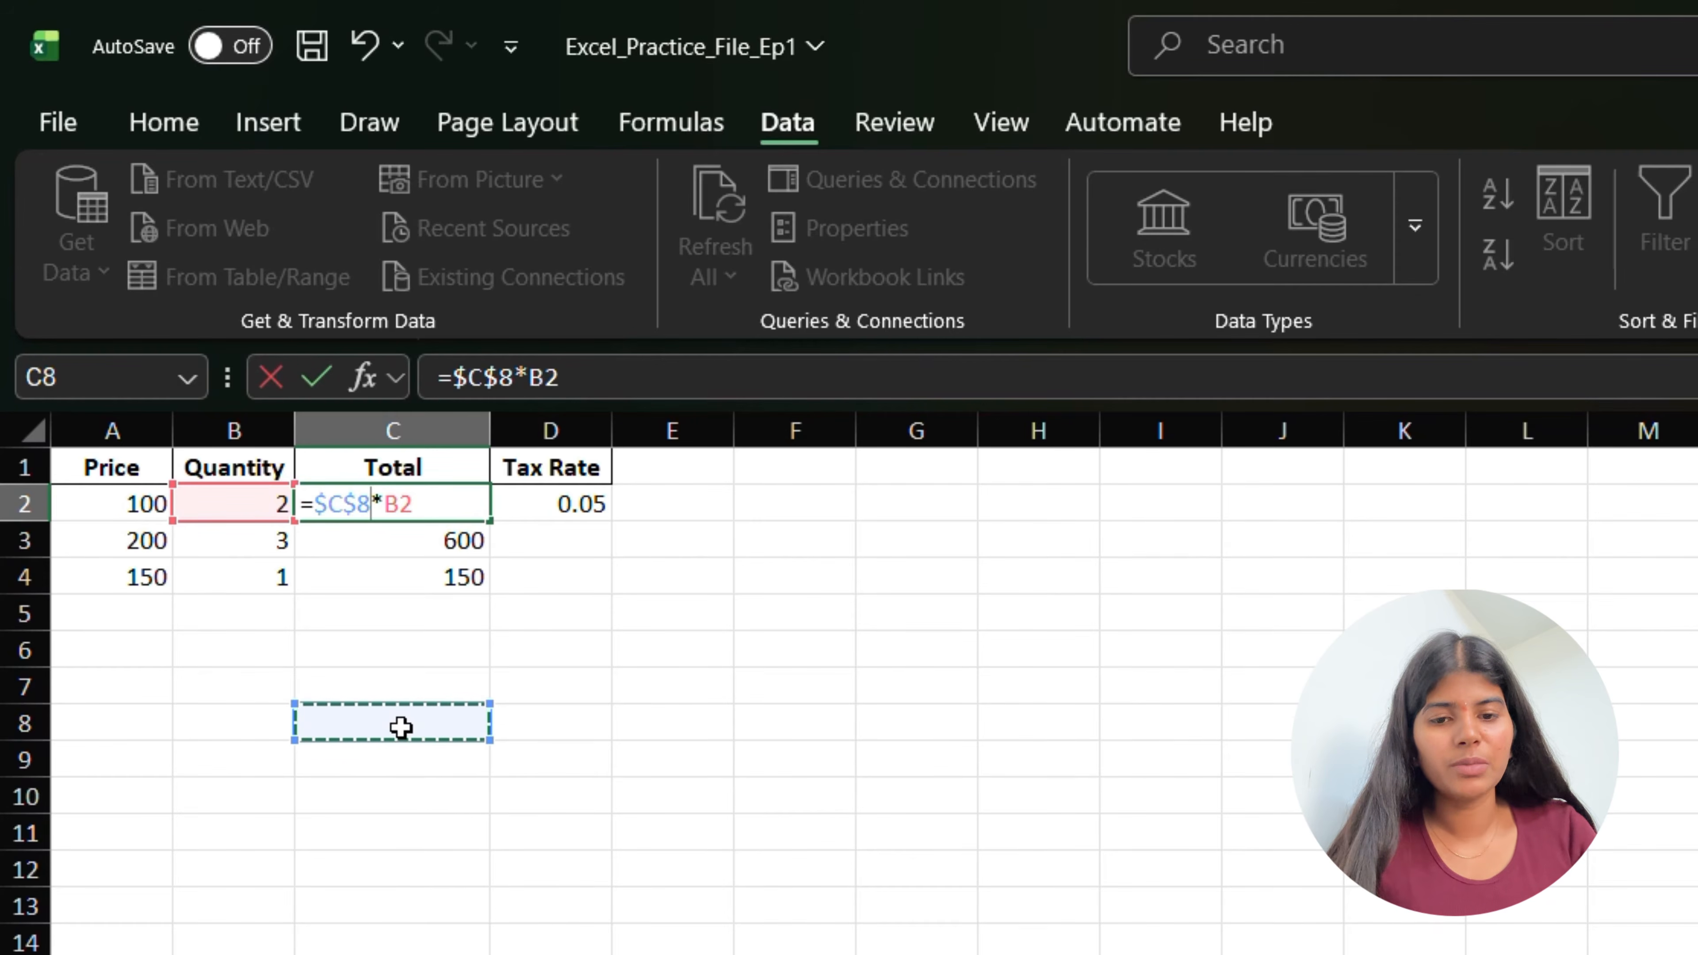
{"action": "key", "text": "F4"}
{"action": "key", "text": "F4"}
{"action": "key", "text": "F4"}
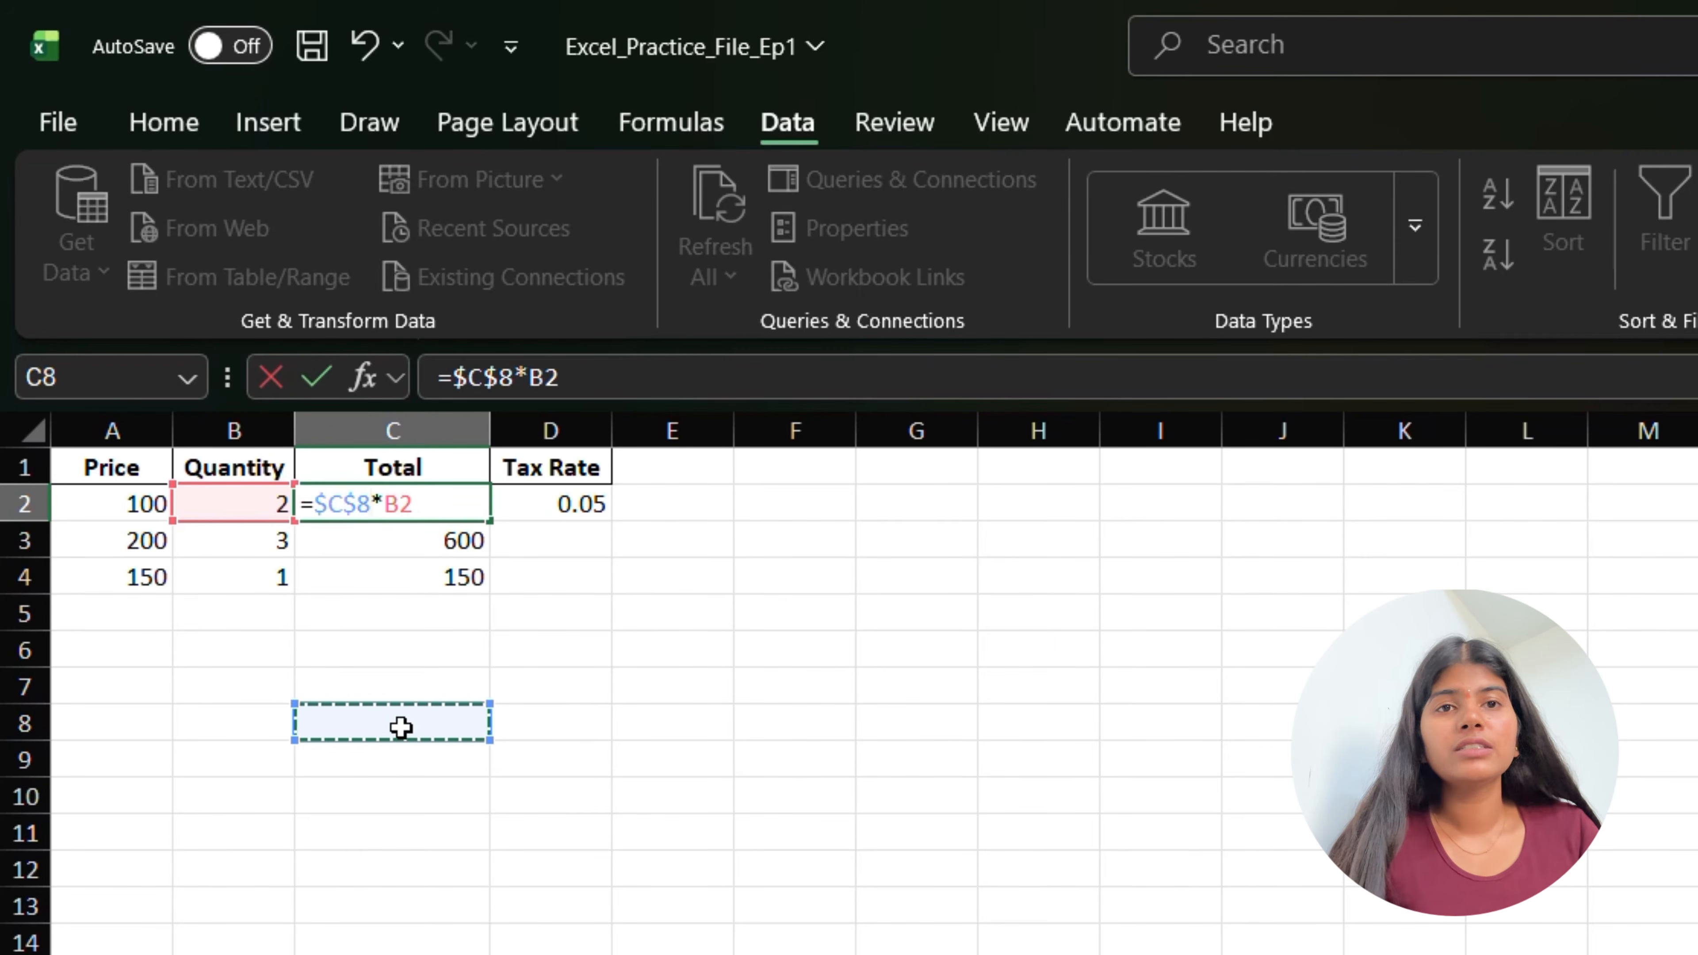
{"action": "left_click", "coordinate": [602, 687]}
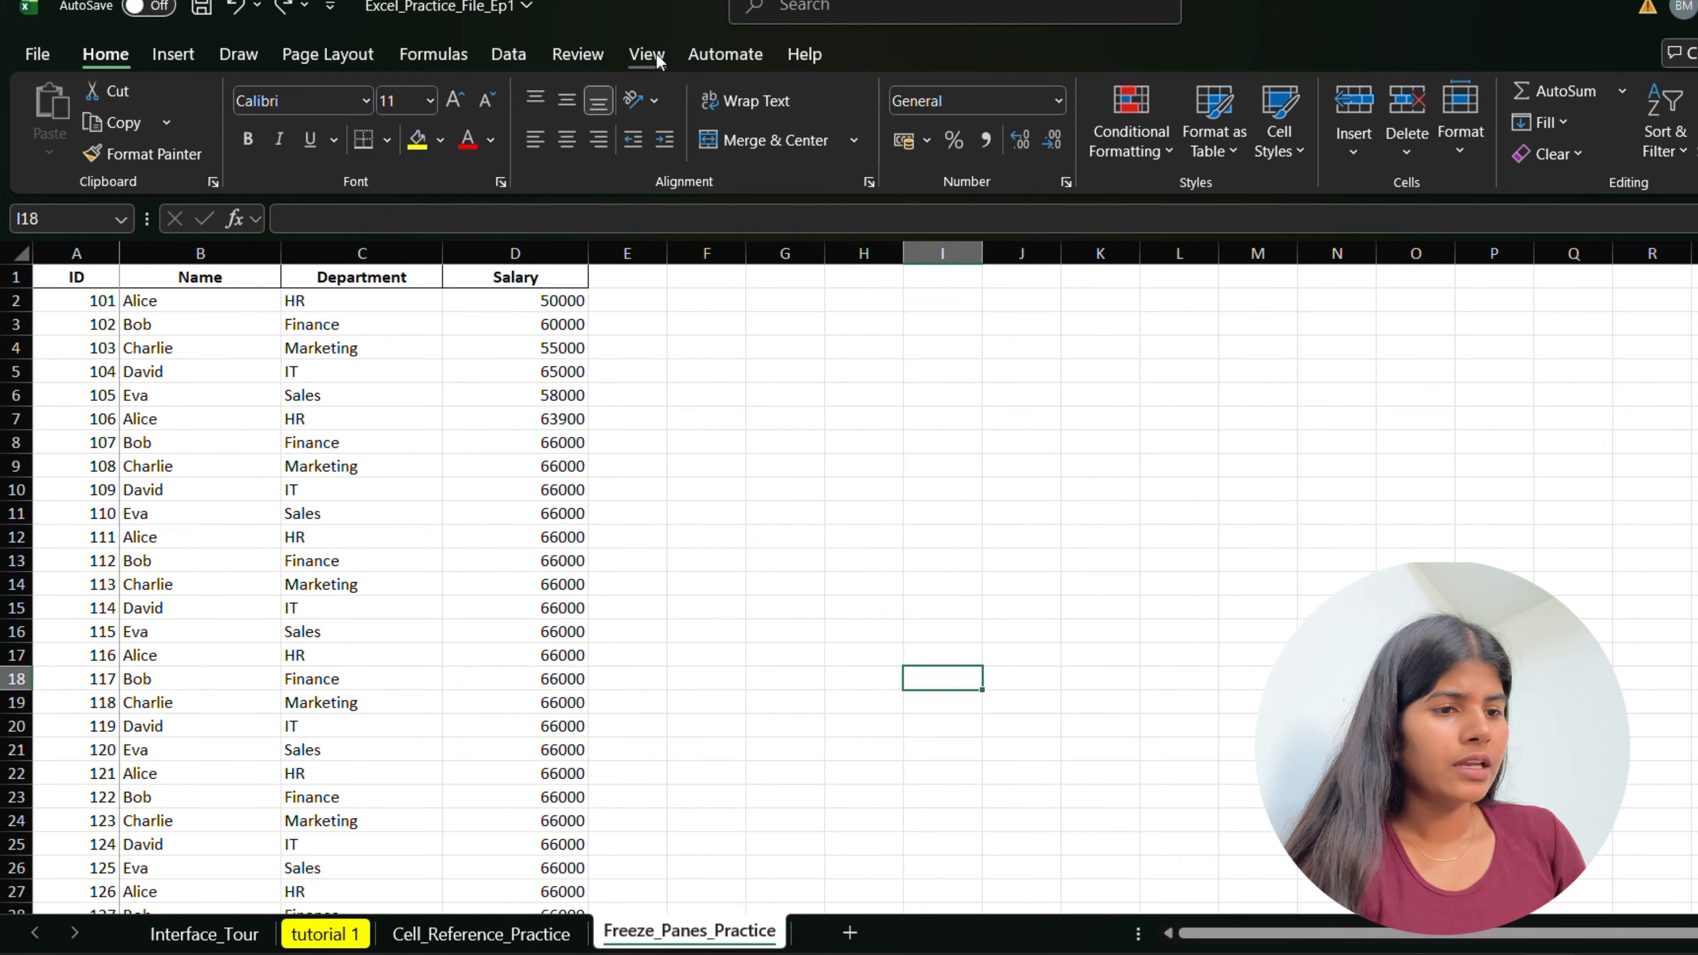
Freeze the top row of the Freeze_Panes_Practice sheet and check the header row against rows far below the table.
{"action": "left_click", "coordinate": [643, 54]}
{"action": "left_click", "coordinate": [1334, 155]}
{"action": "left_click", "coordinate": [1346, 274]}
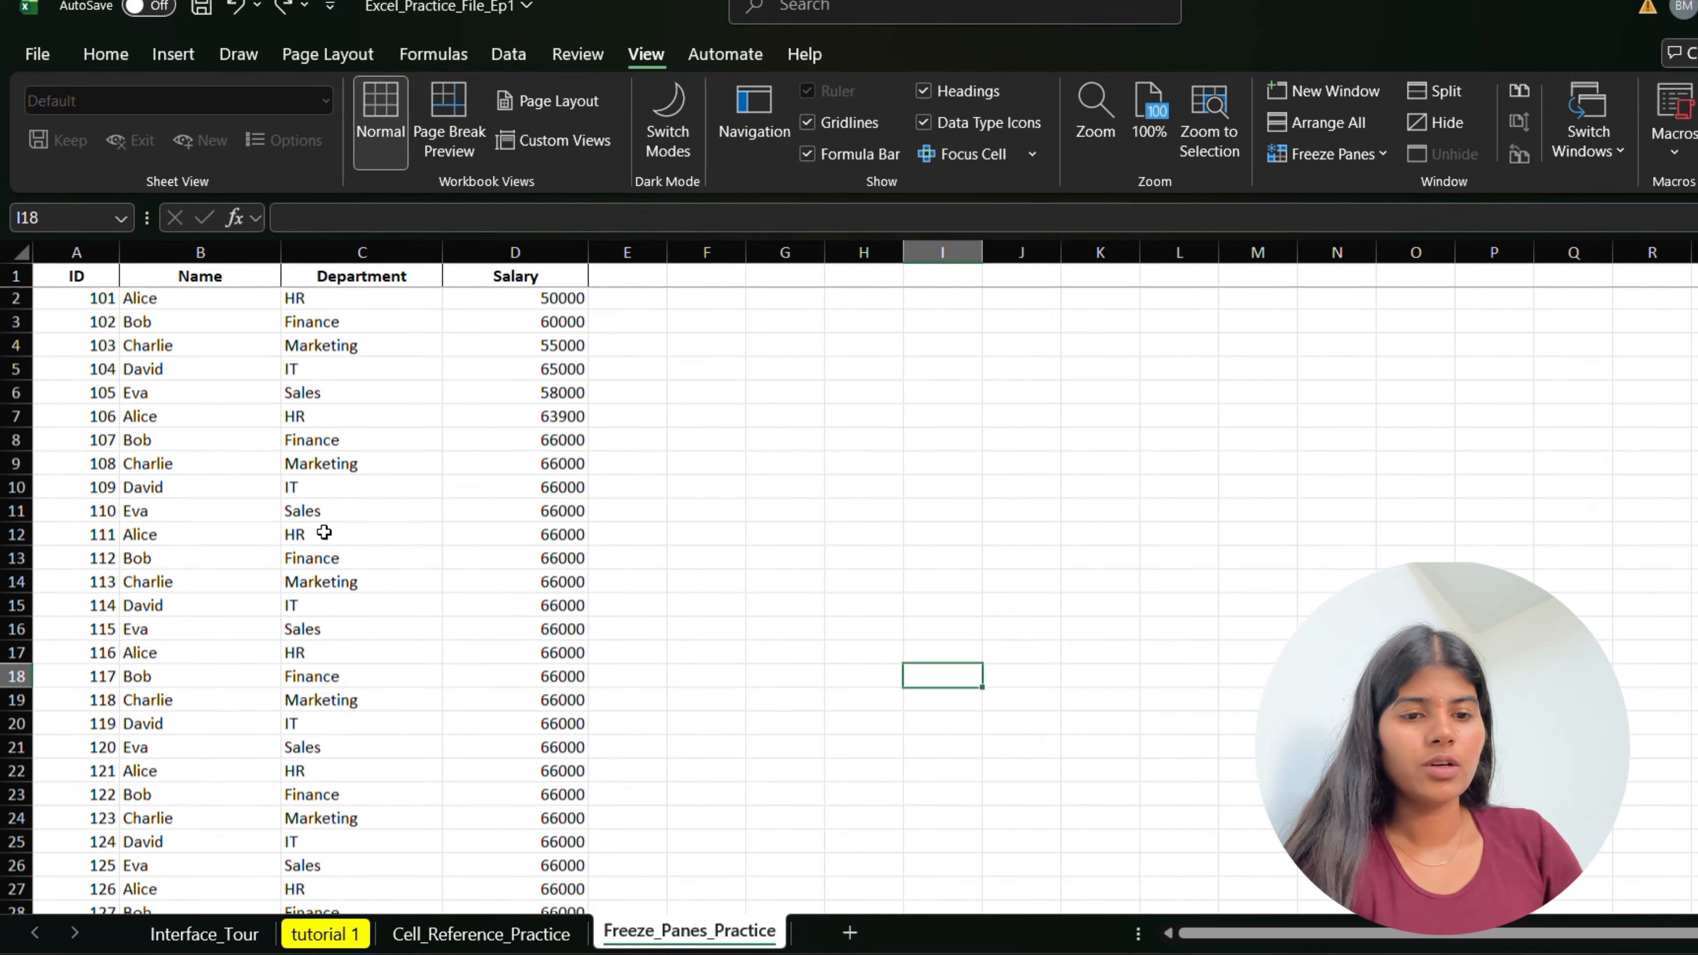
{"action": "scroll", "coordinate": [325, 532], "scroll_direction": "down", "scroll_amount": 8}
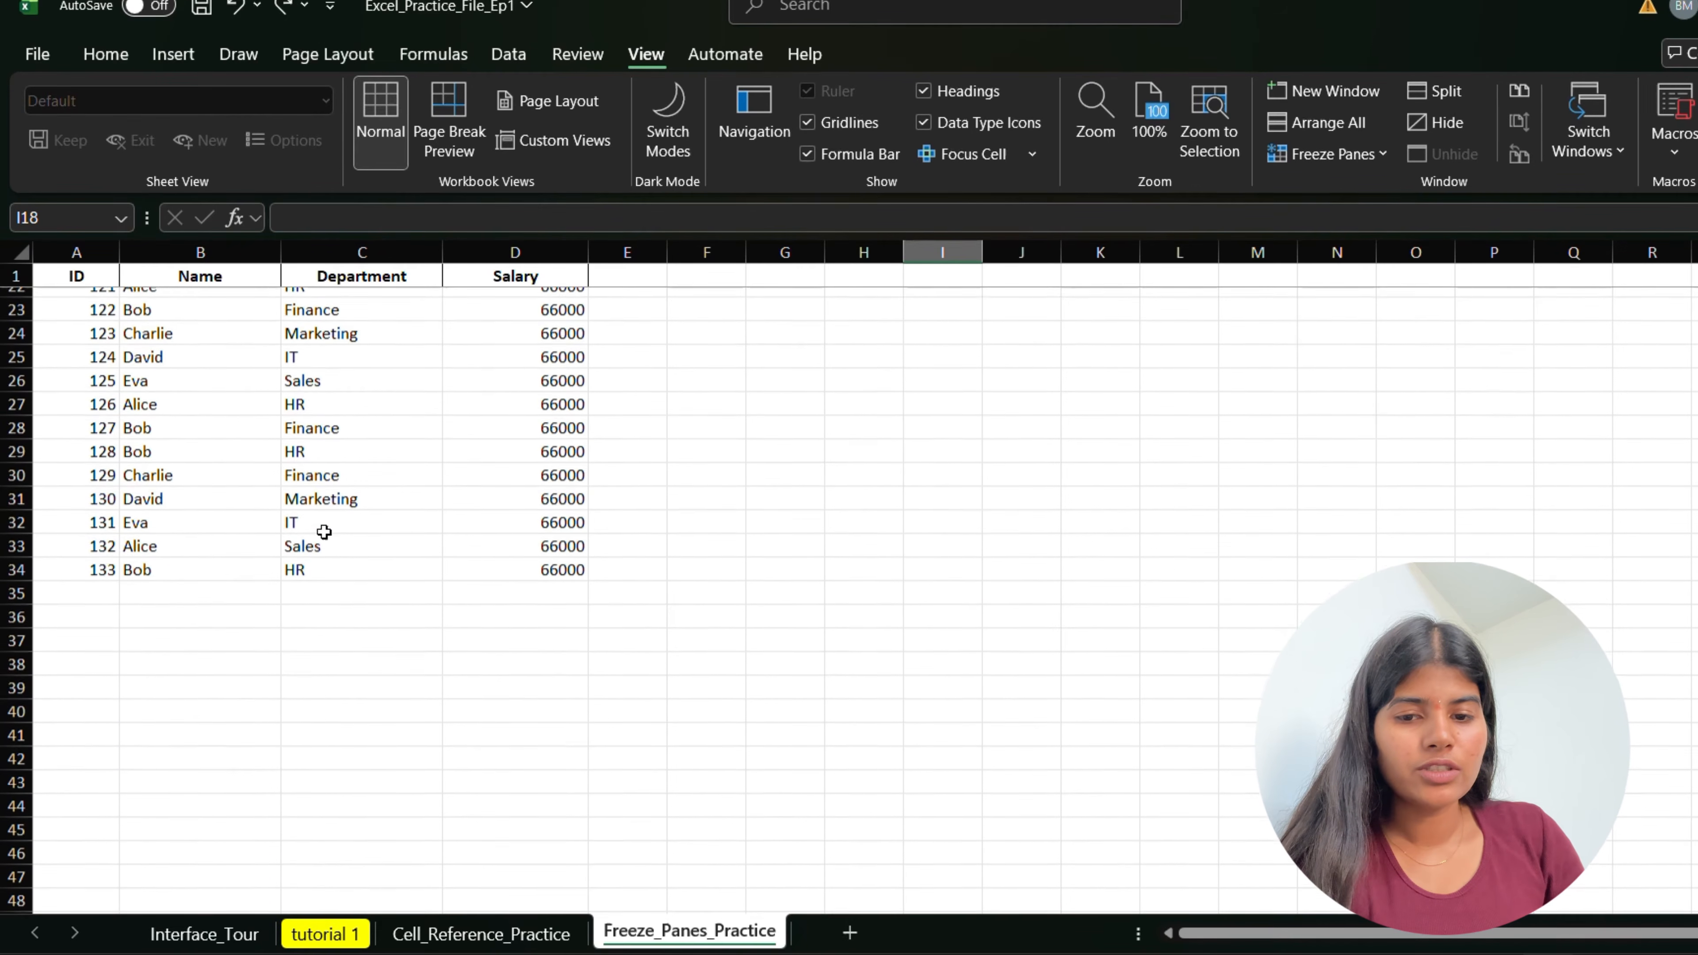
{"action": "scroll", "coordinate": [325, 532], "scroll_direction": "down", "scroll_amount": 12}
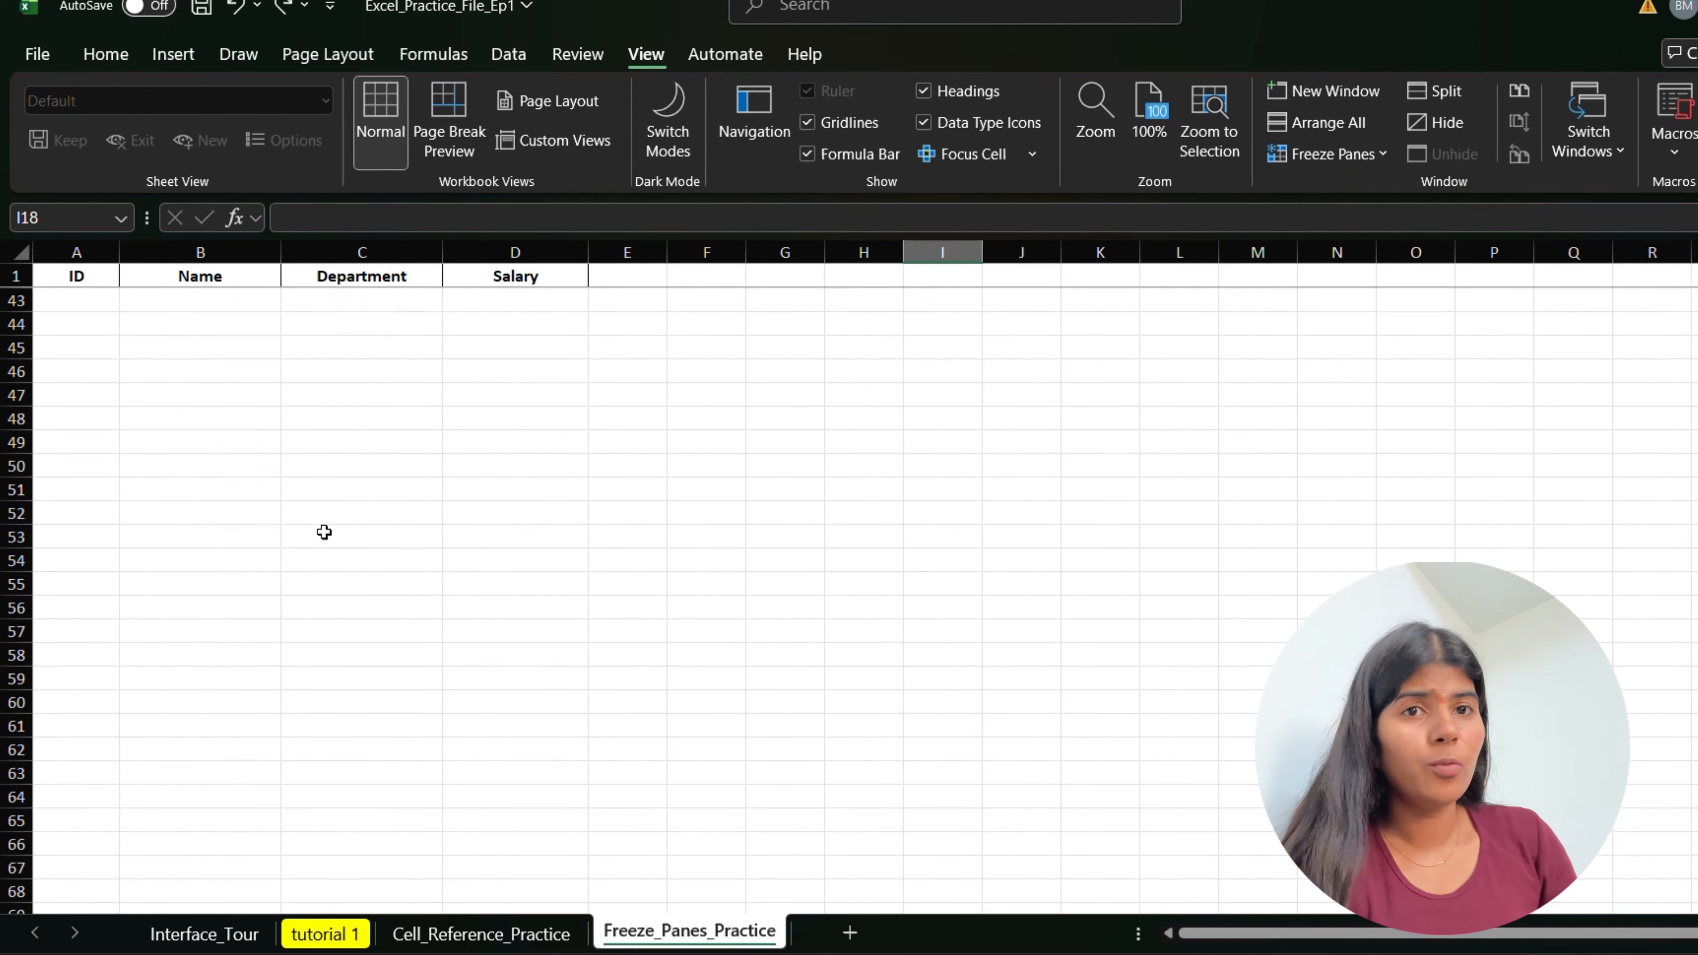
{"action": "scroll", "coordinate": [324, 532], "scroll_direction": "down", "scroll_amount": 10}
{"action": "scroll", "coordinate": [324, 532], "scroll_direction": "up", "scroll_amount": 15}
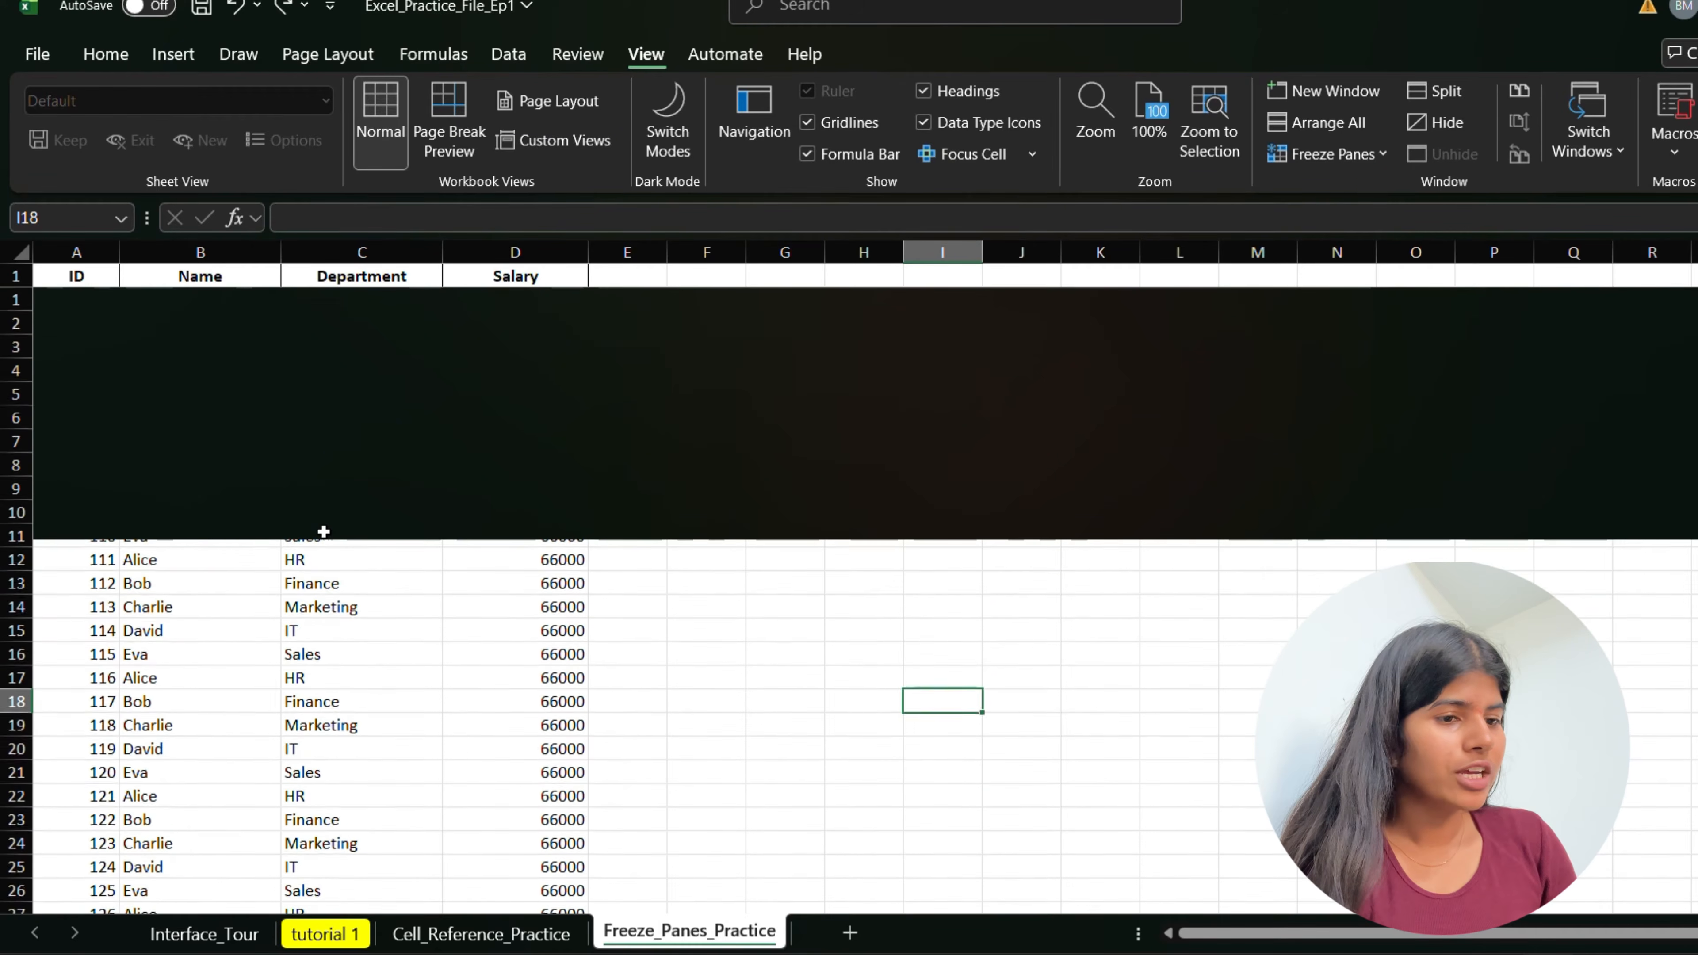
Freeze the first column of the sheet instead and check the ID column while viewing columns and rows further along.
{"action": "left_click", "coordinate": [1334, 154]}
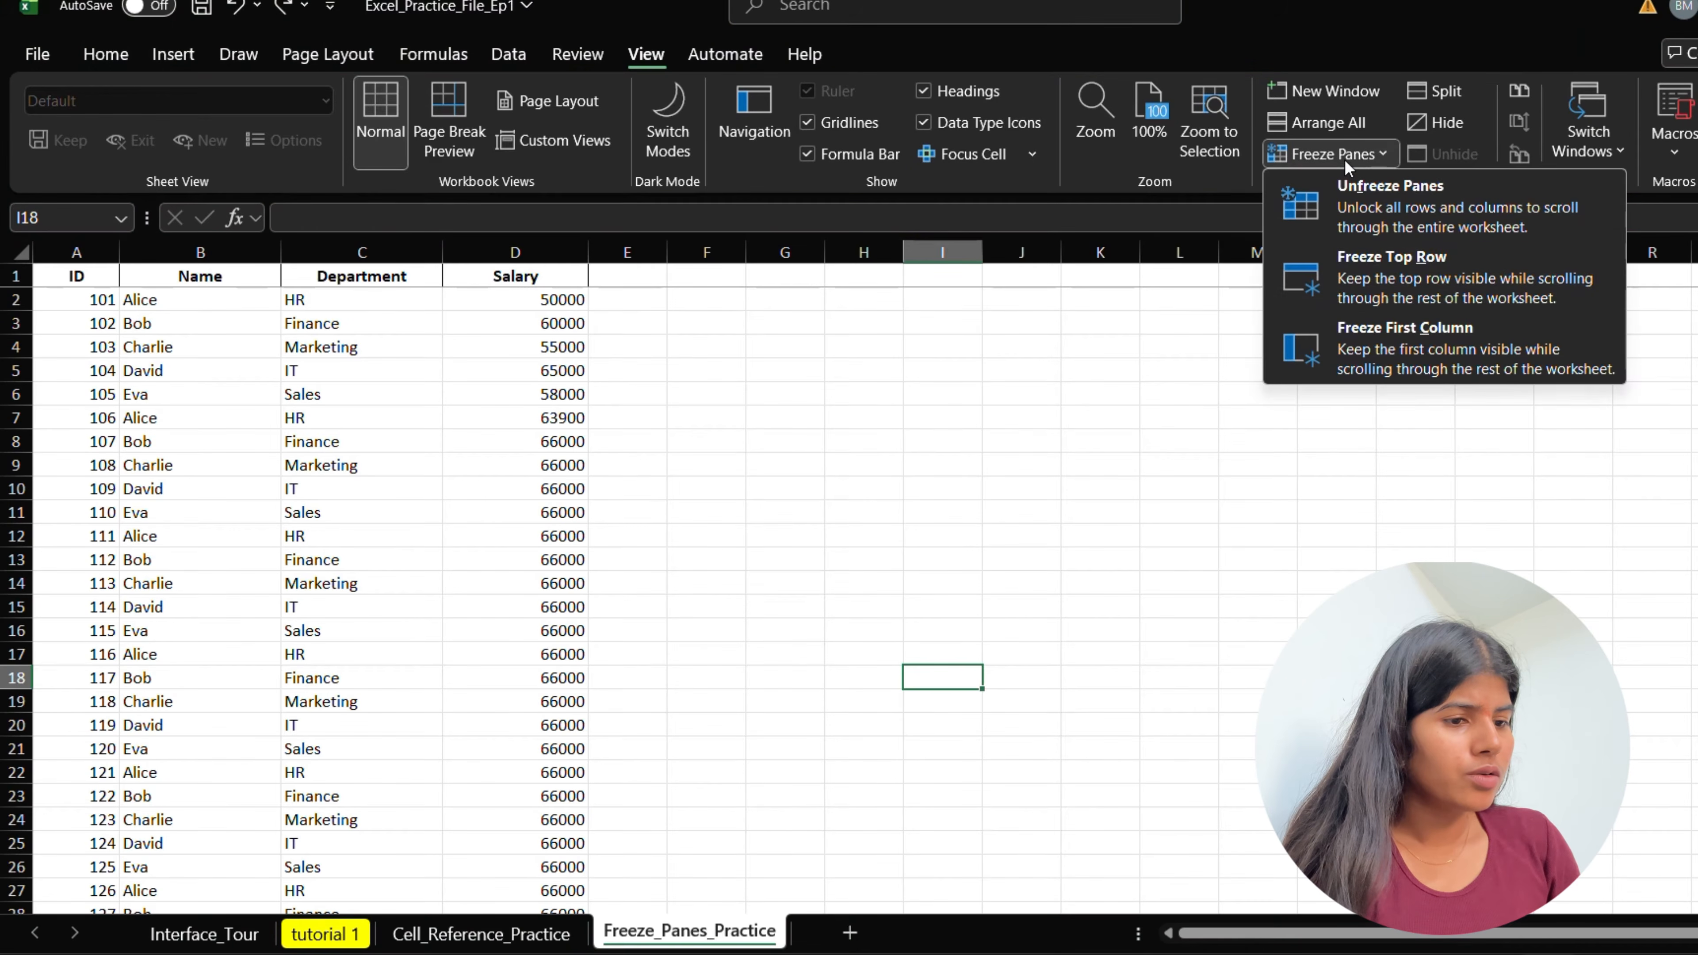
{"action": "left_click", "coordinate": [1357, 324]}
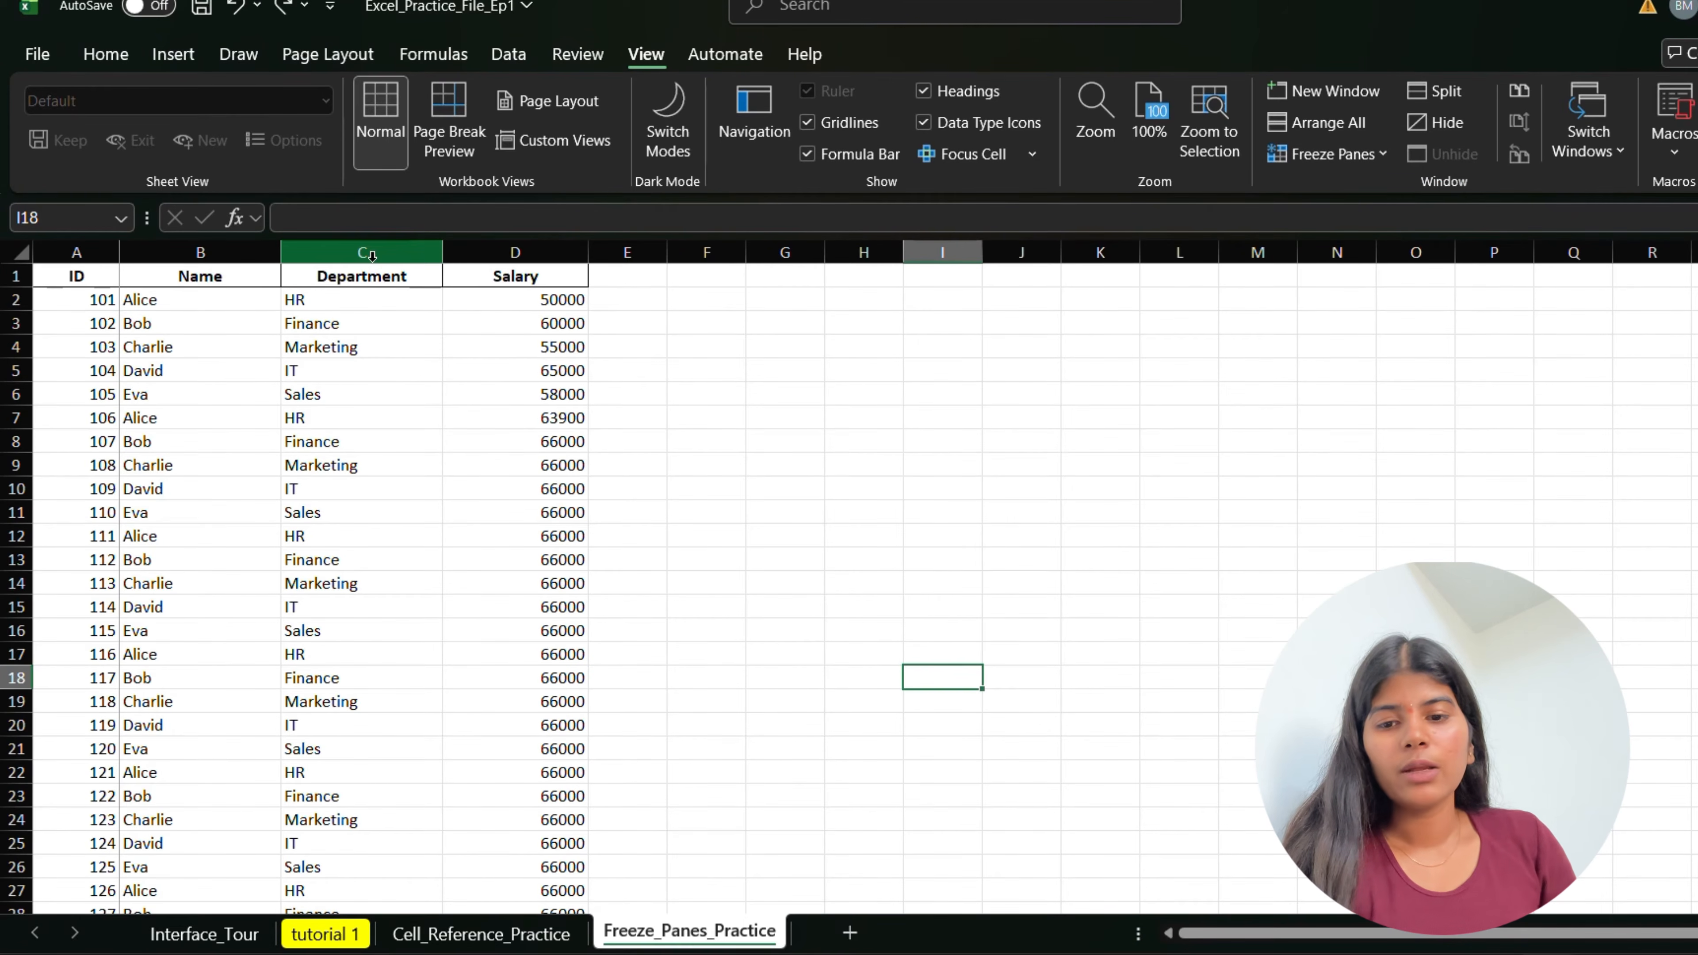
{"action": "scroll", "coordinate": [258, 460], "scroll_direction": "right", "scroll_amount": 6}
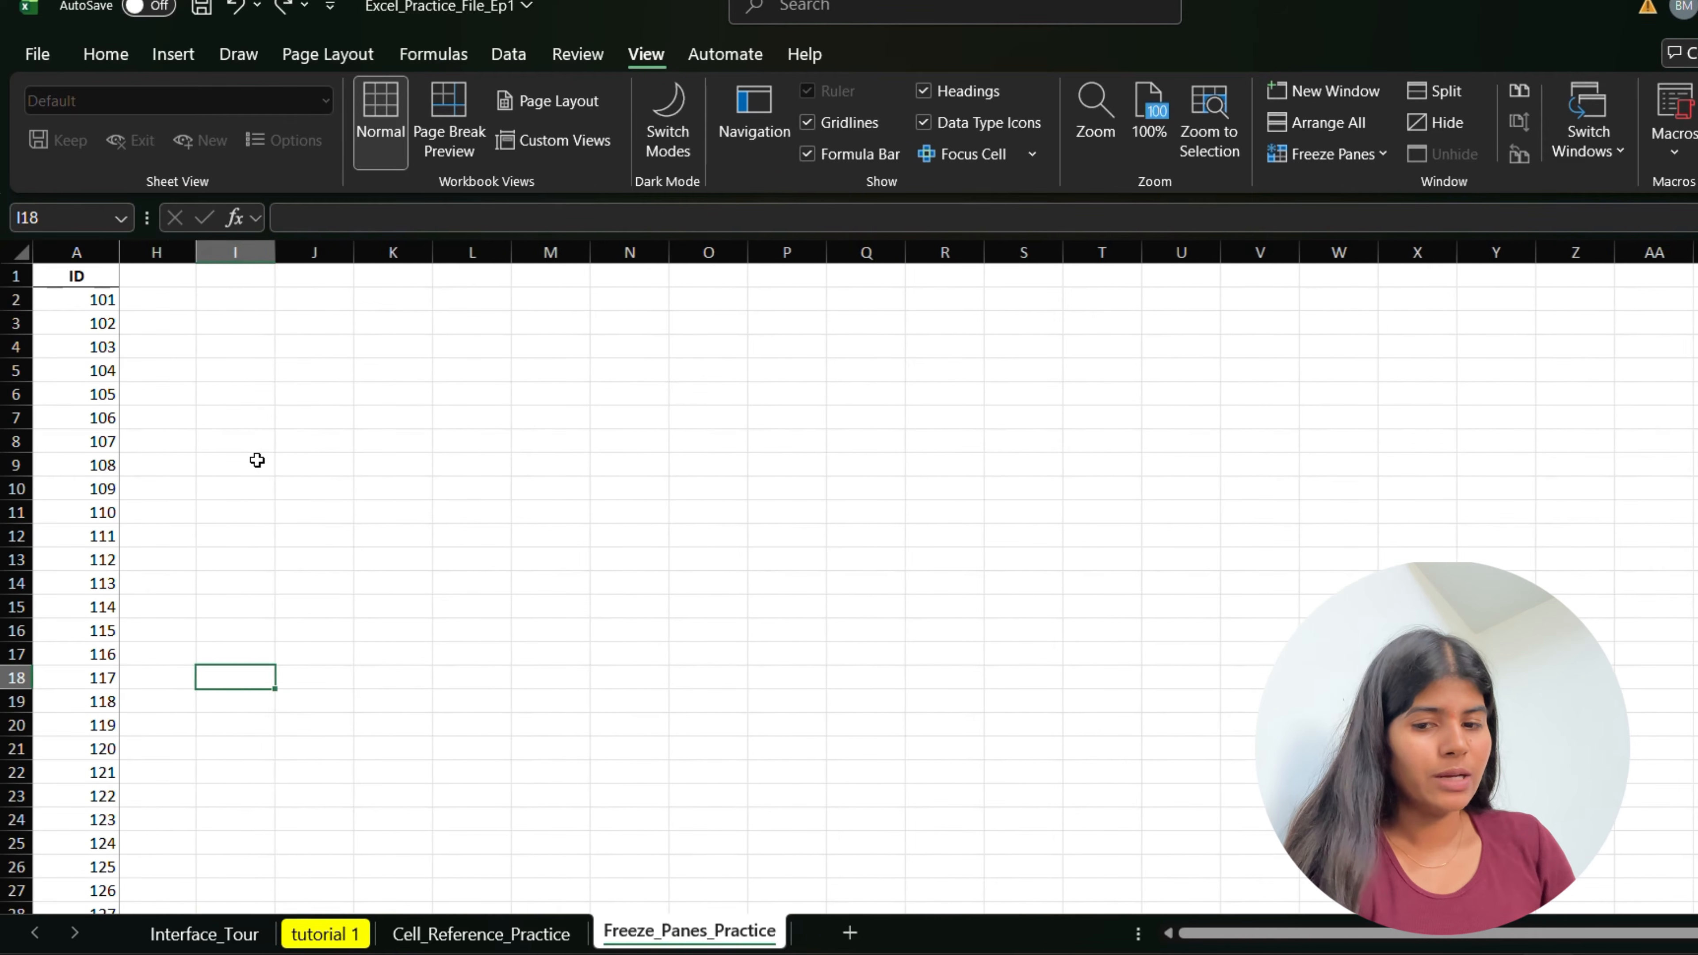
{"action": "scroll", "coordinate": [258, 460], "scroll_direction": "left", "scroll_amount": 6}
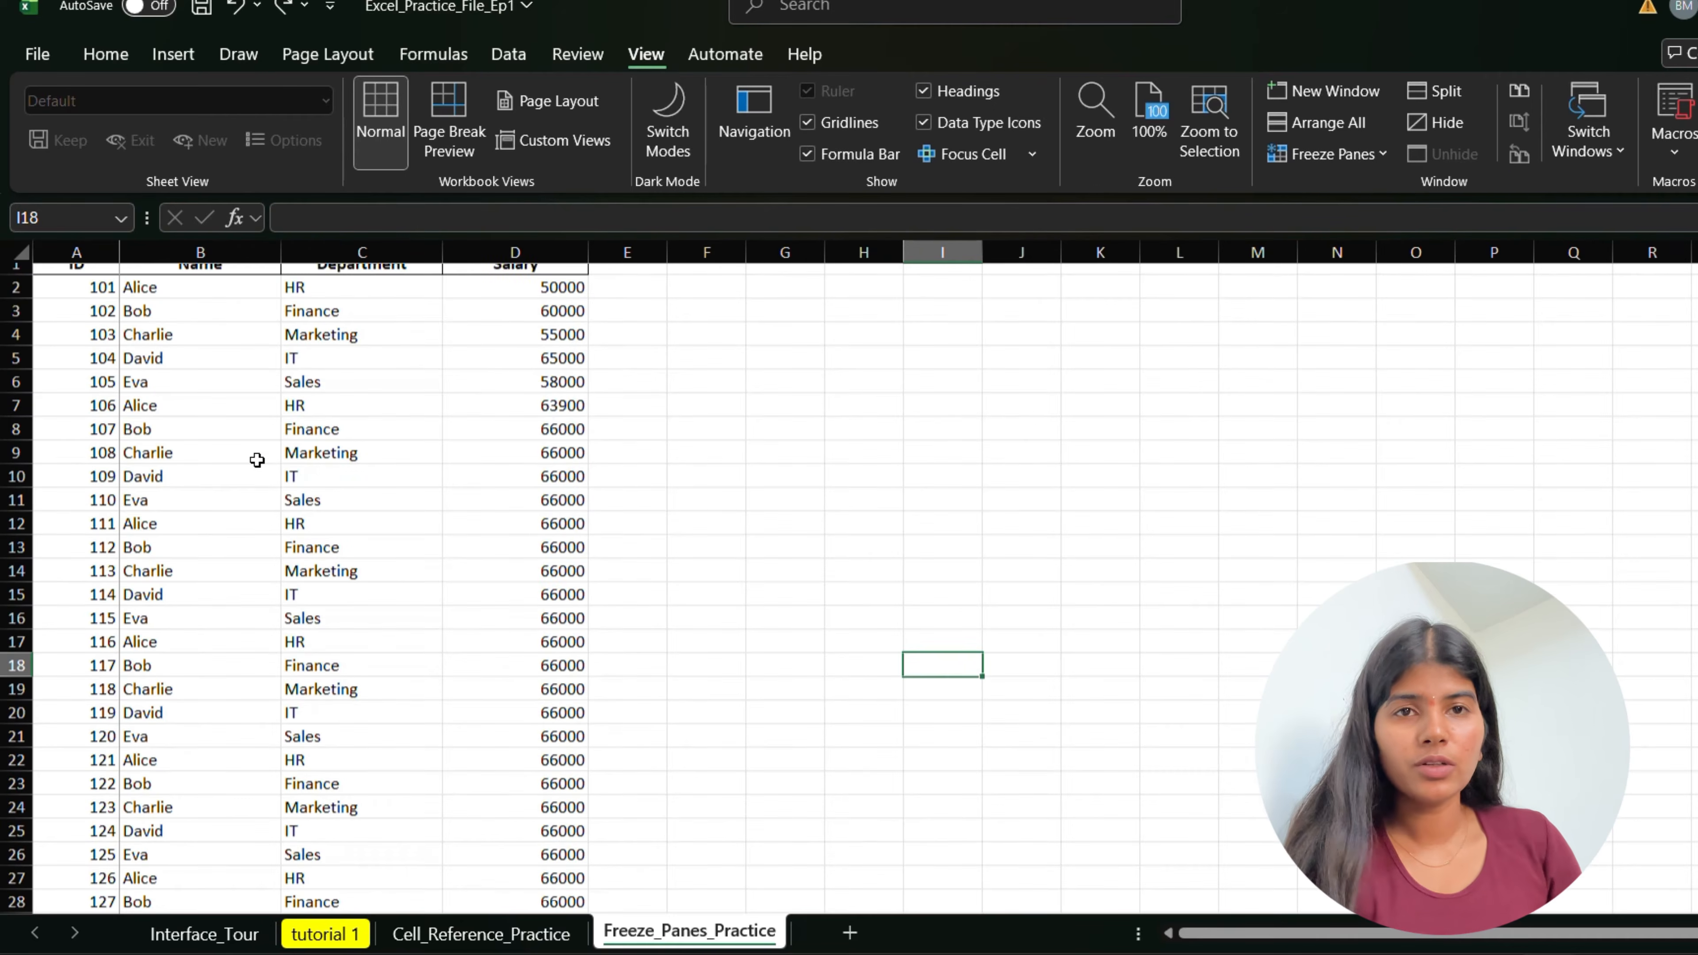
{"action": "scroll", "coordinate": [258, 461], "scroll_direction": "down", "scroll_amount": 8}
{"action": "scroll", "coordinate": [258, 460], "scroll_direction": "up", "scroll_amount": 4}
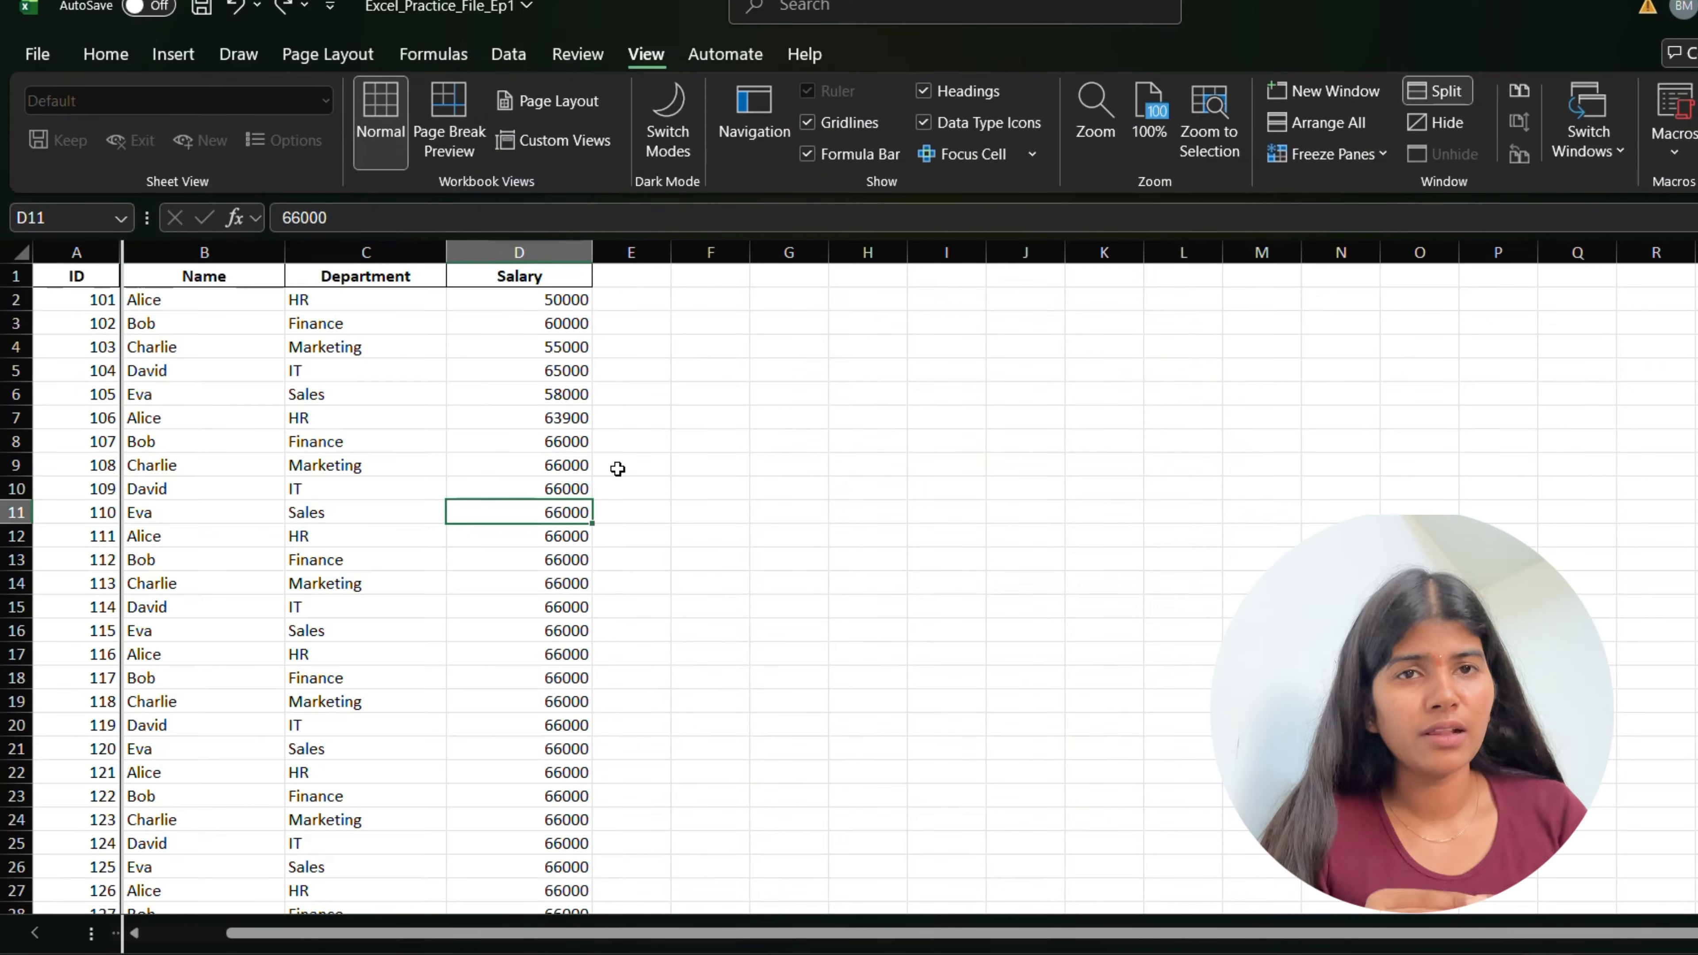
Replace the existing window split with one at cell D11 and browse the rows and columns of the separate panes.
{"action": "left_click", "coordinate": [1447, 87]}
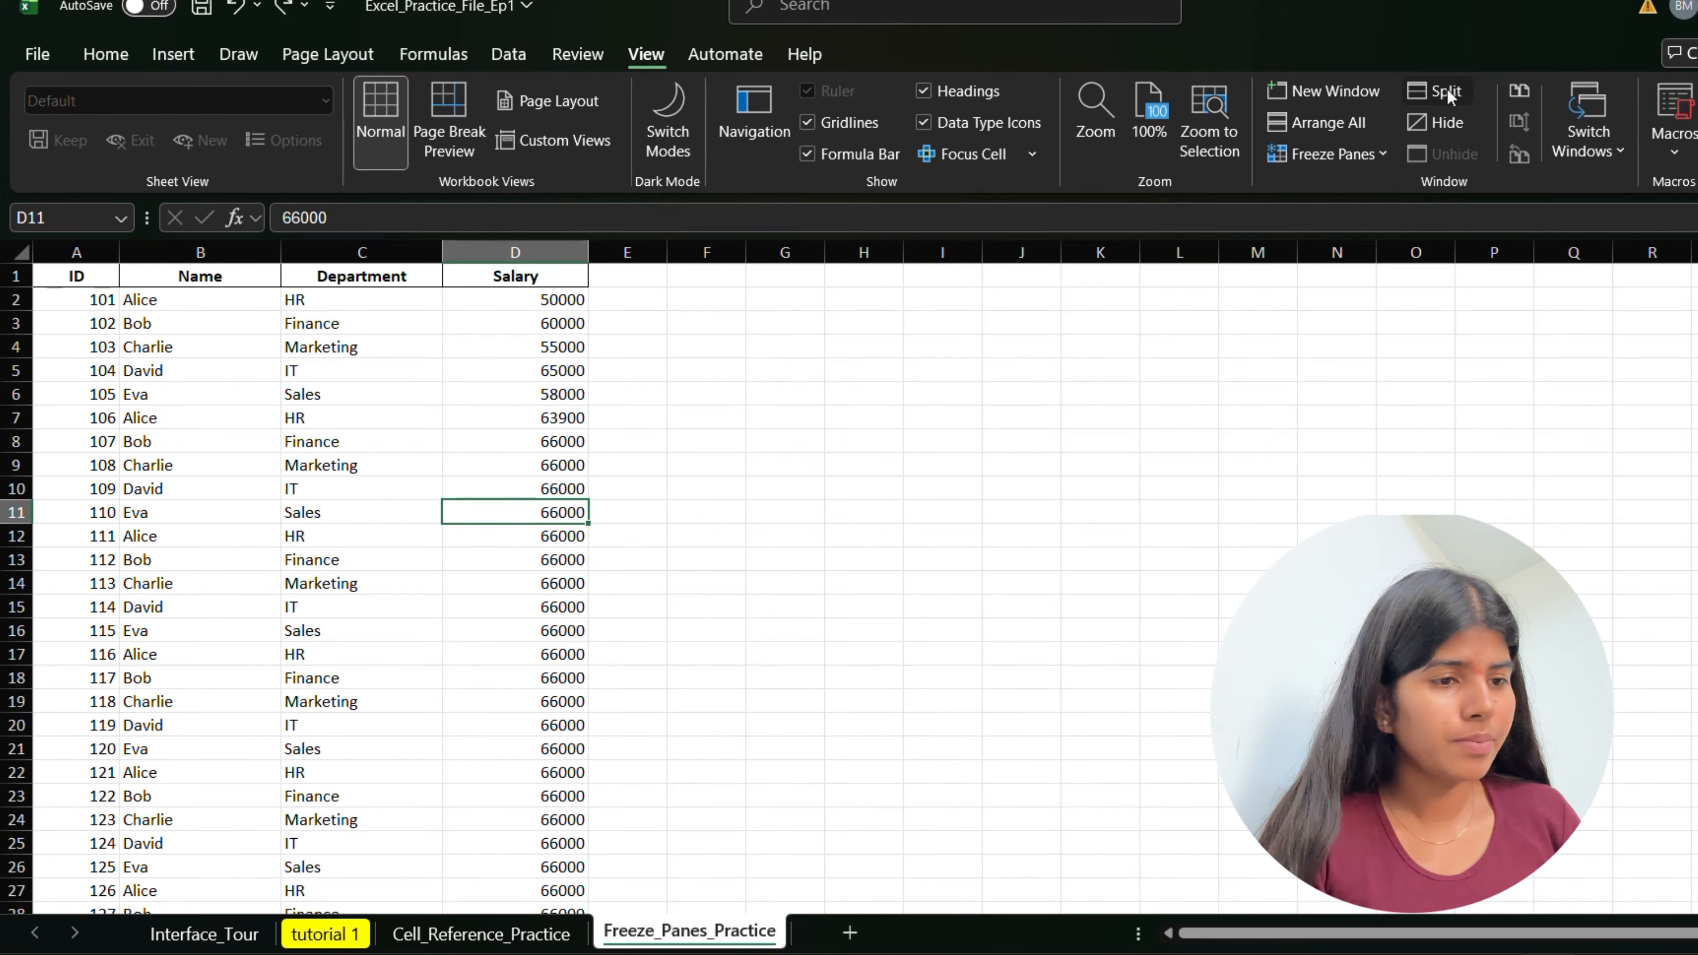
{"action": "left_click", "coordinate": [1447, 87]}
{"action": "scroll", "coordinate": [533, 755], "scroll_direction": "down", "scroll_amount": 3}
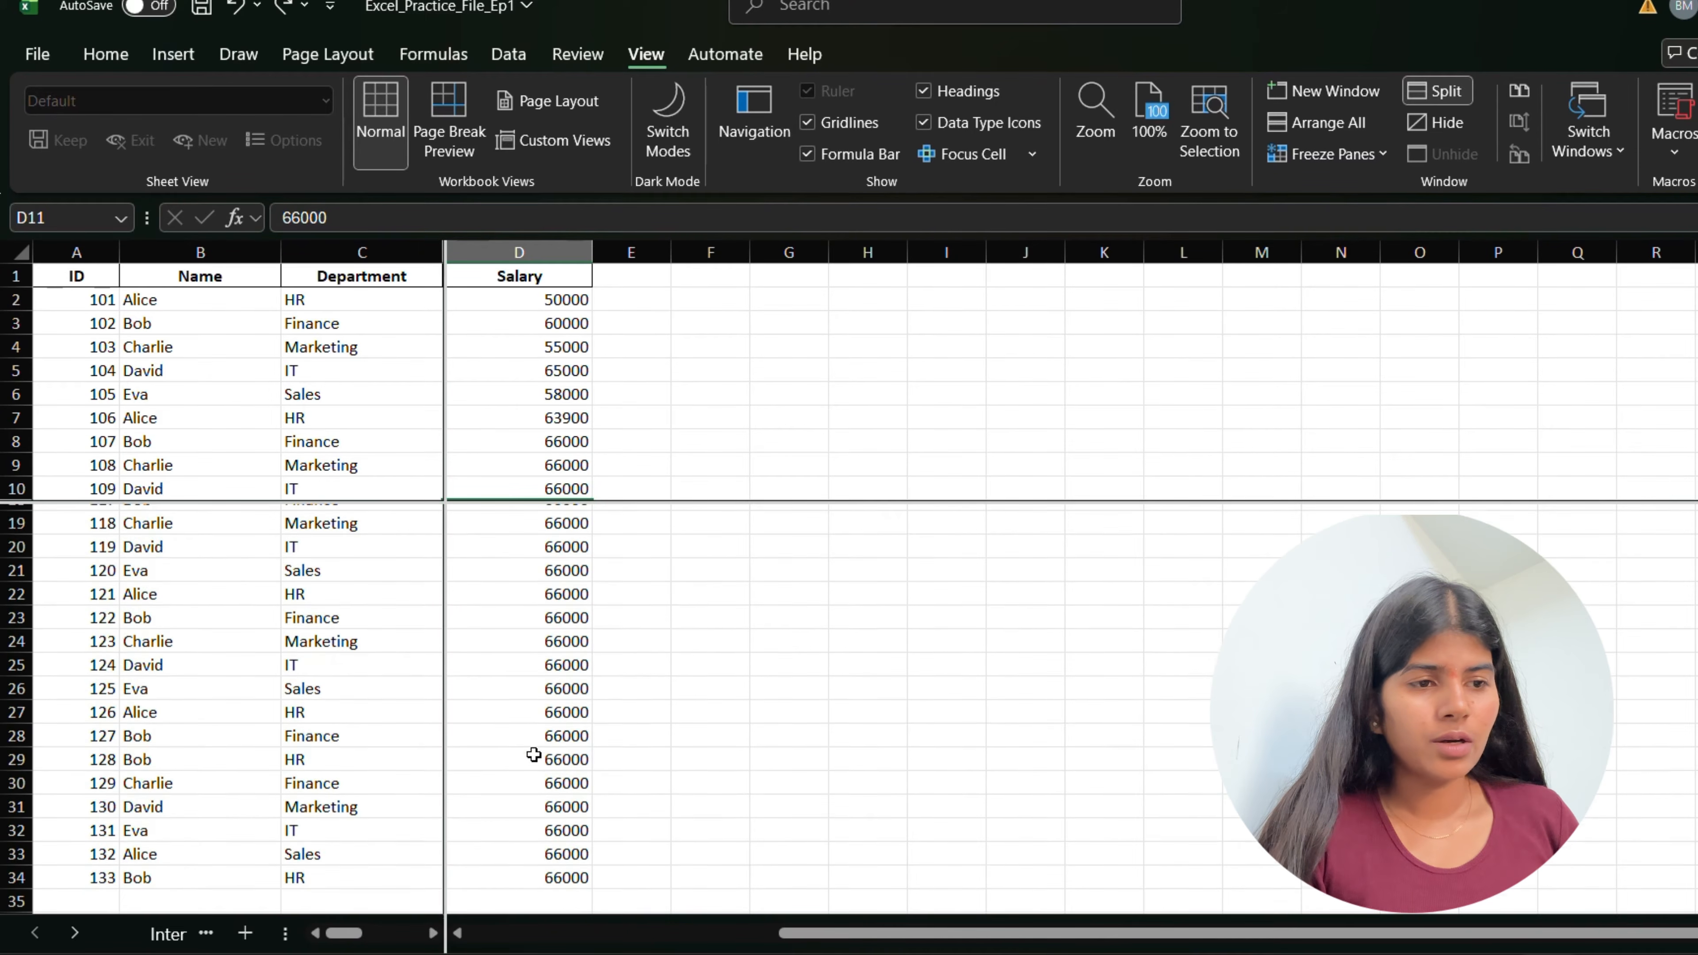
{"action": "scroll", "coordinate": [533, 755], "scroll_direction": "down", "scroll_amount": 2}
{"action": "scroll", "coordinate": [394, 455], "scroll_direction": "down", "scroll_amount": 5}
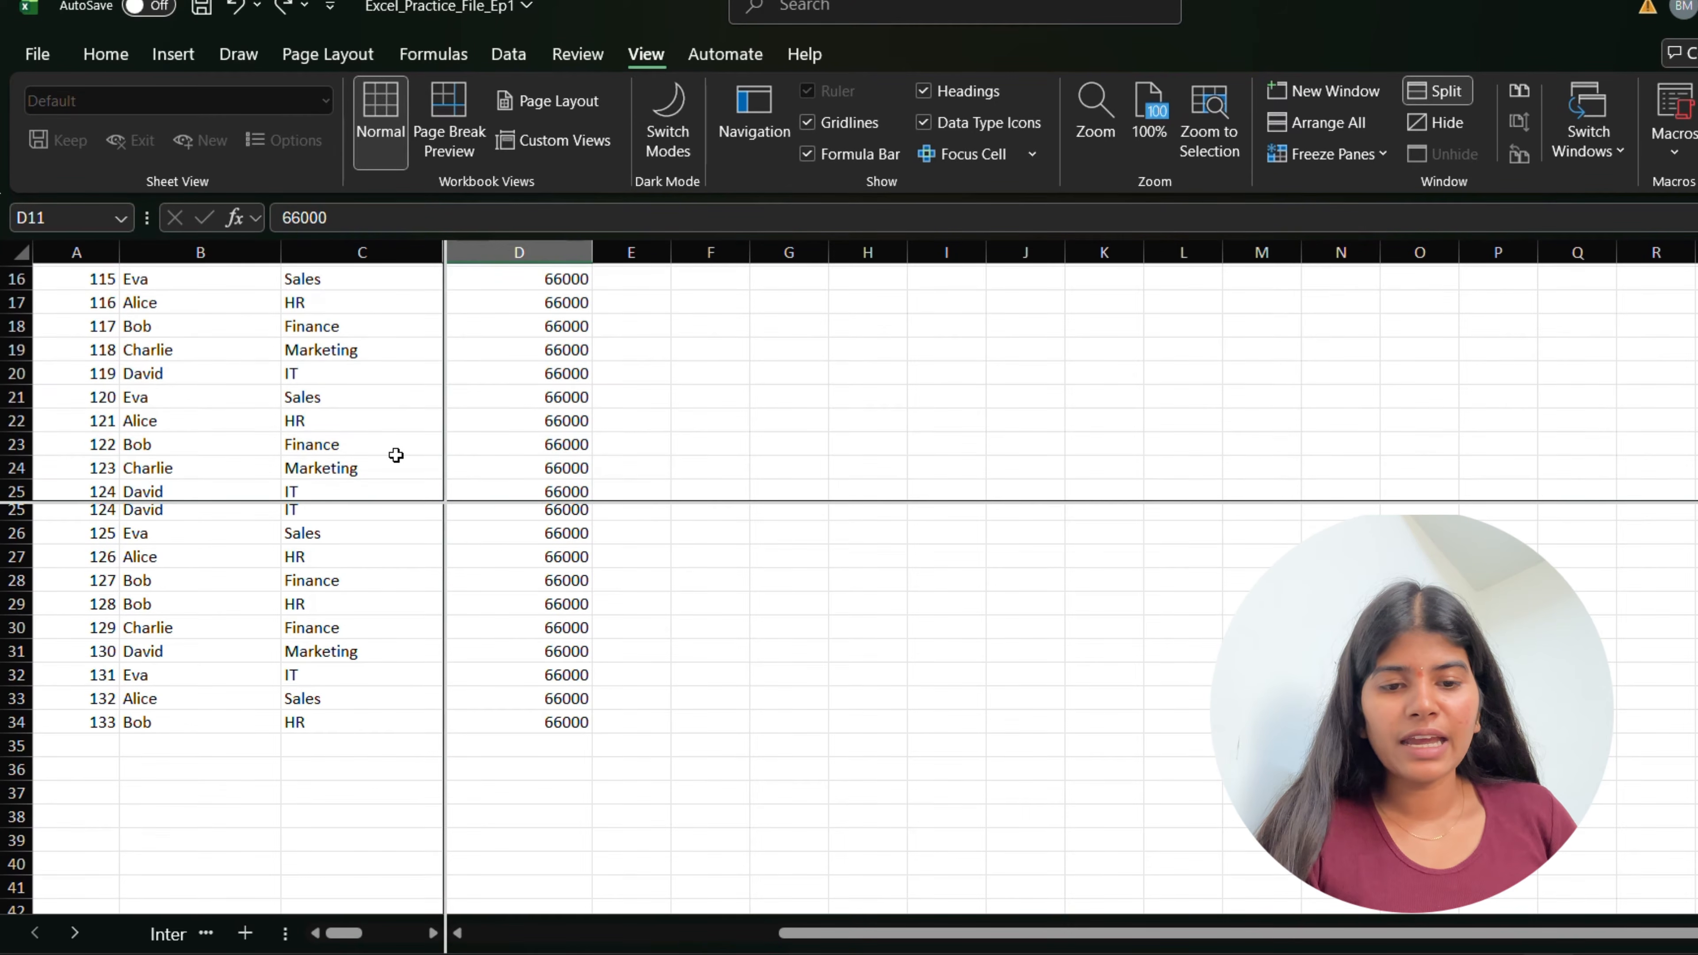
{"action": "scroll", "coordinate": [396, 455], "scroll_direction": "right", "scroll_amount": 3}
{"action": "scroll", "coordinate": [811, 511], "scroll_direction": "left", "scroll_amount": 3}
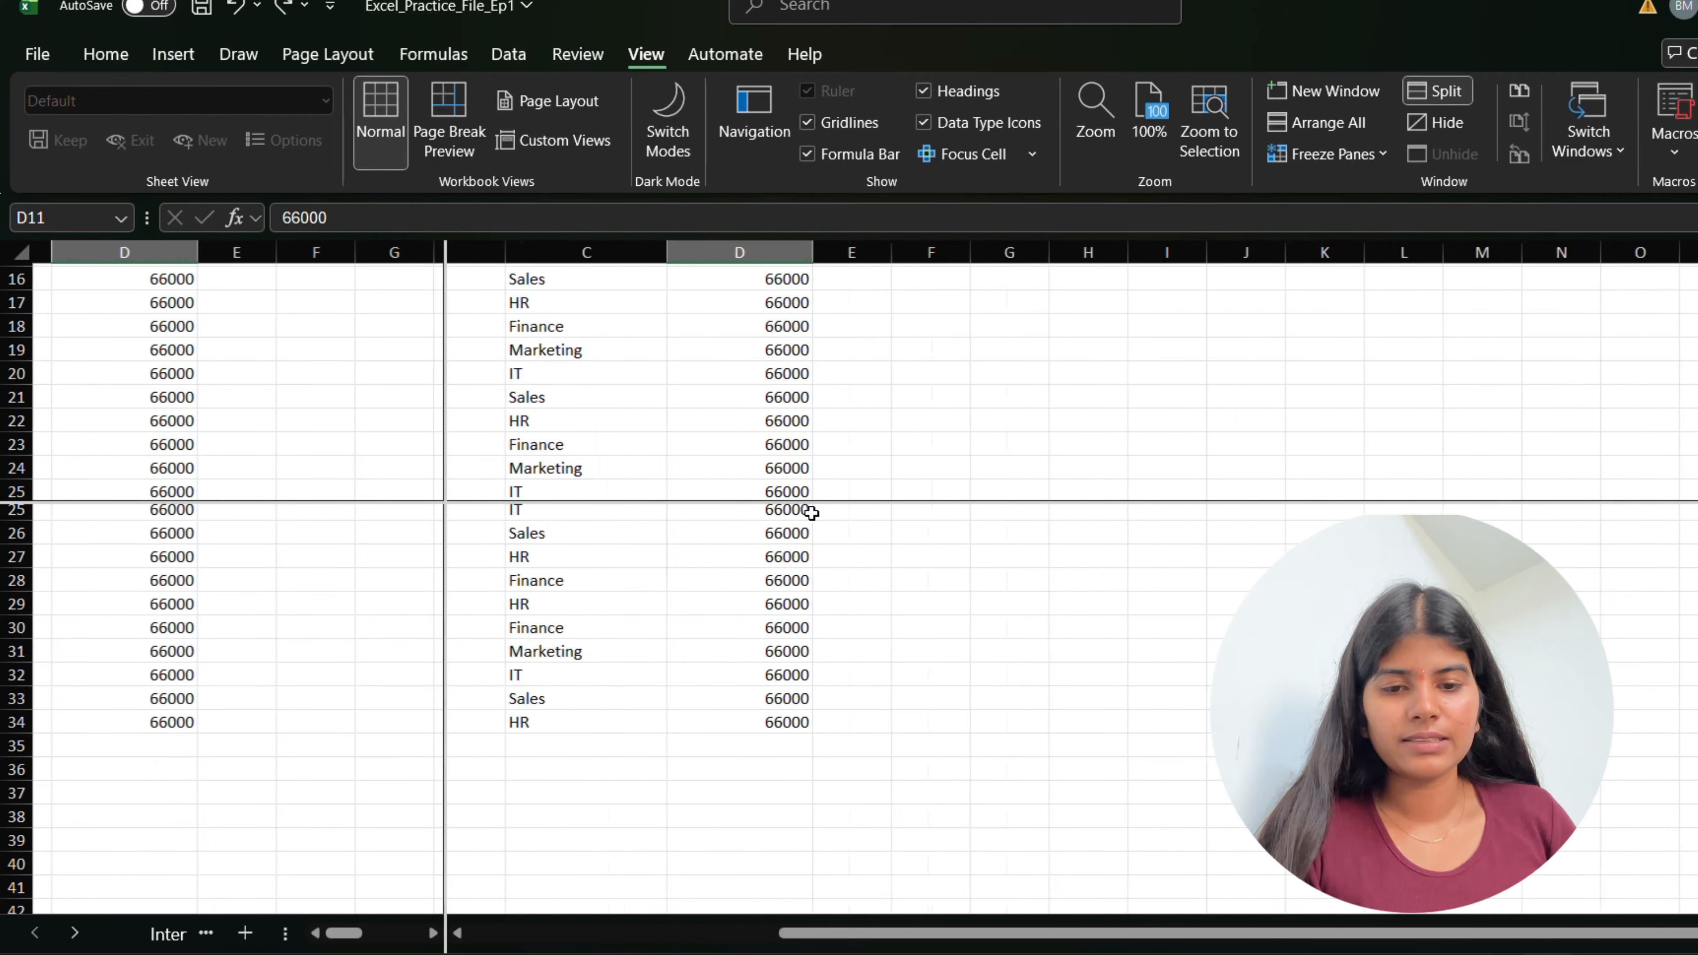
{"action": "scroll", "coordinate": [208, 568], "scroll_direction": "left", "scroll_amount": 3}
{"action": "left_click", "coordinate": [321, 578]}
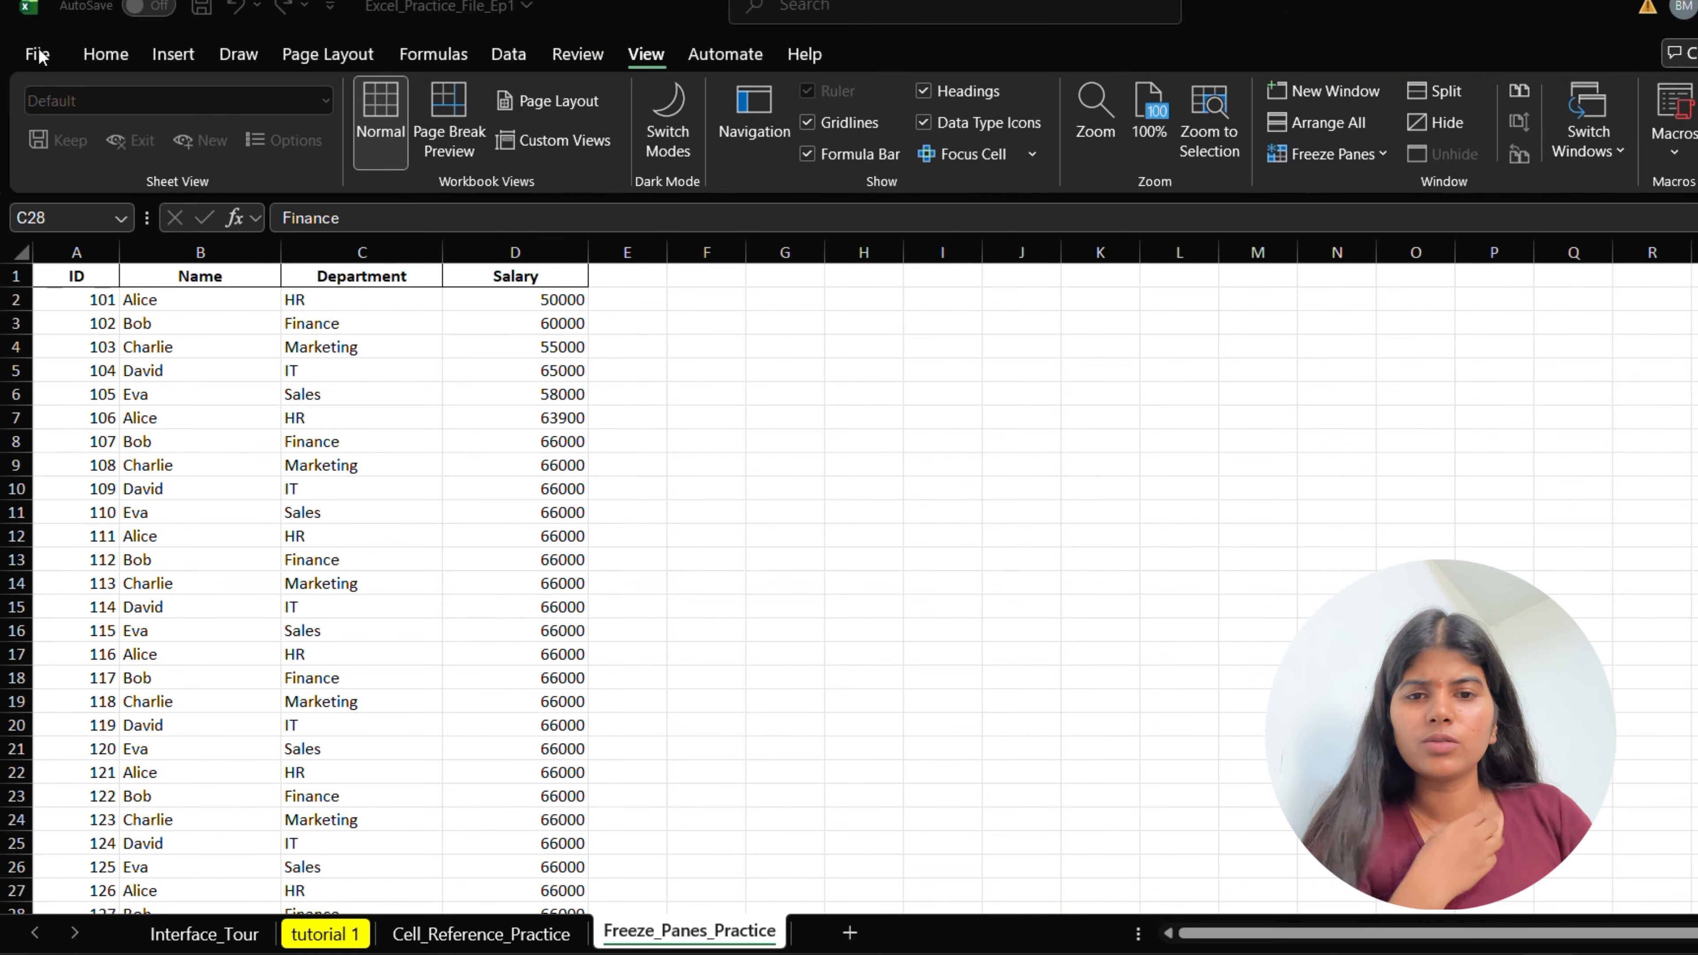
Begin saving a copy of Excel_Practice_File_Ep1 in the EPISODE 1 folder with the file type Excel Workbook (*.xlsx).
{"action": "left_click", "coordinate": [38, 50]}
{"action": "left_click", "coordinate": [39, 54]}
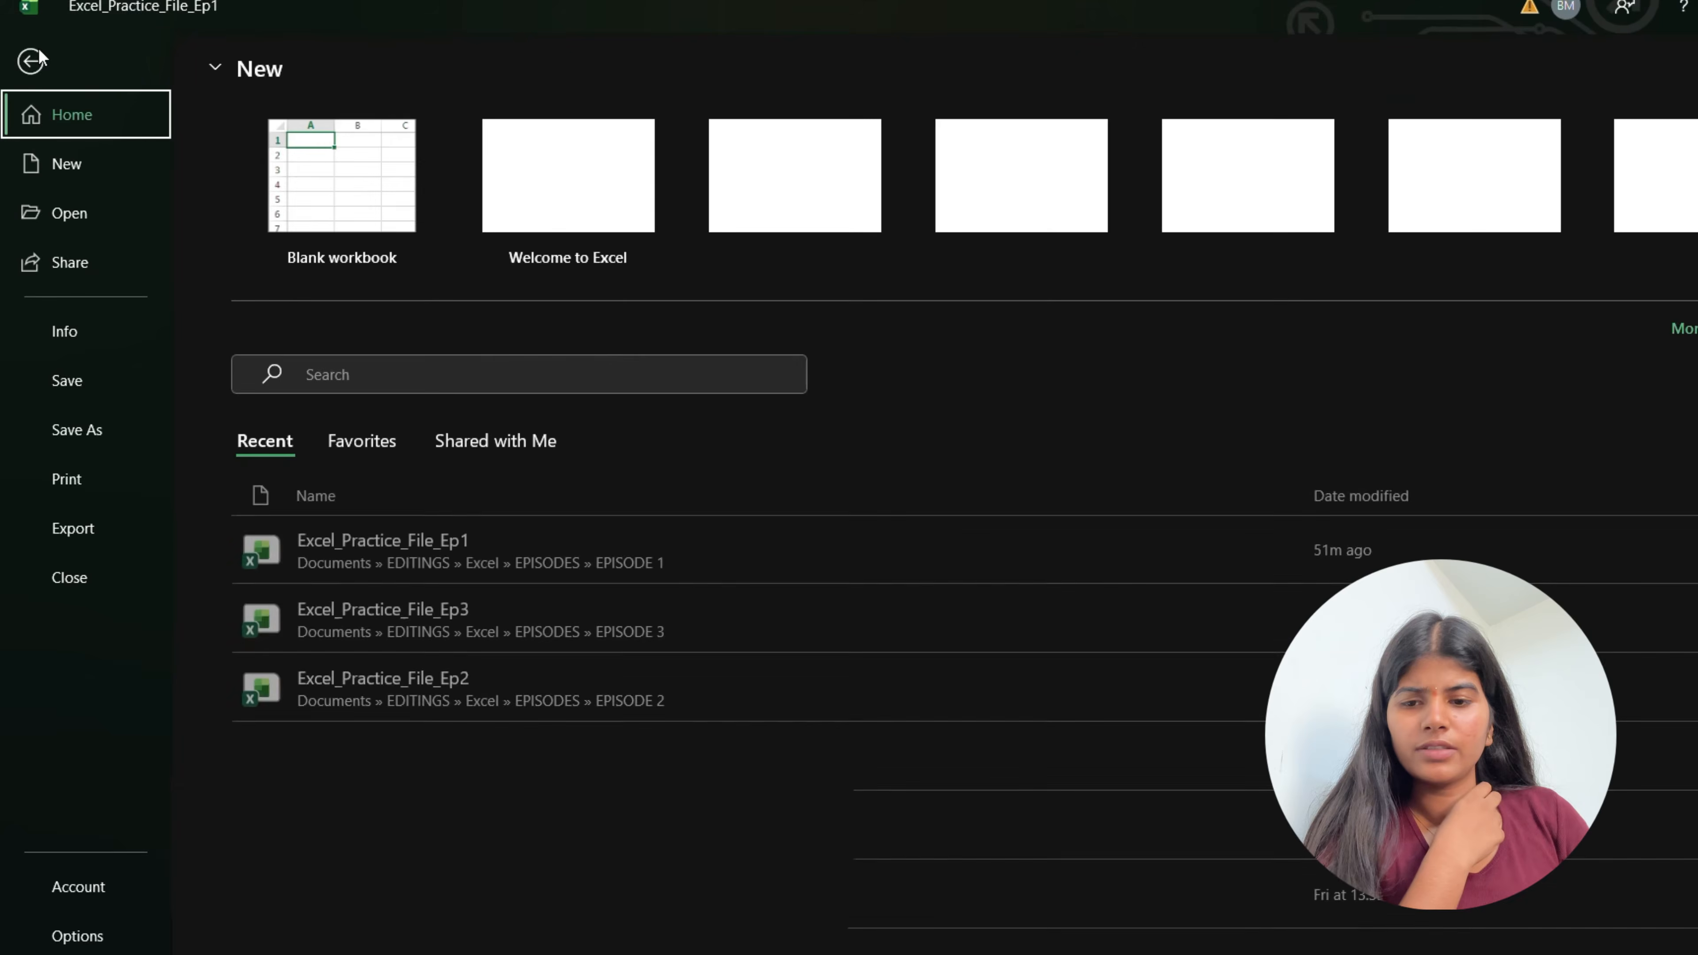
{"action": "left_click", "coordinate": [93, 431]}
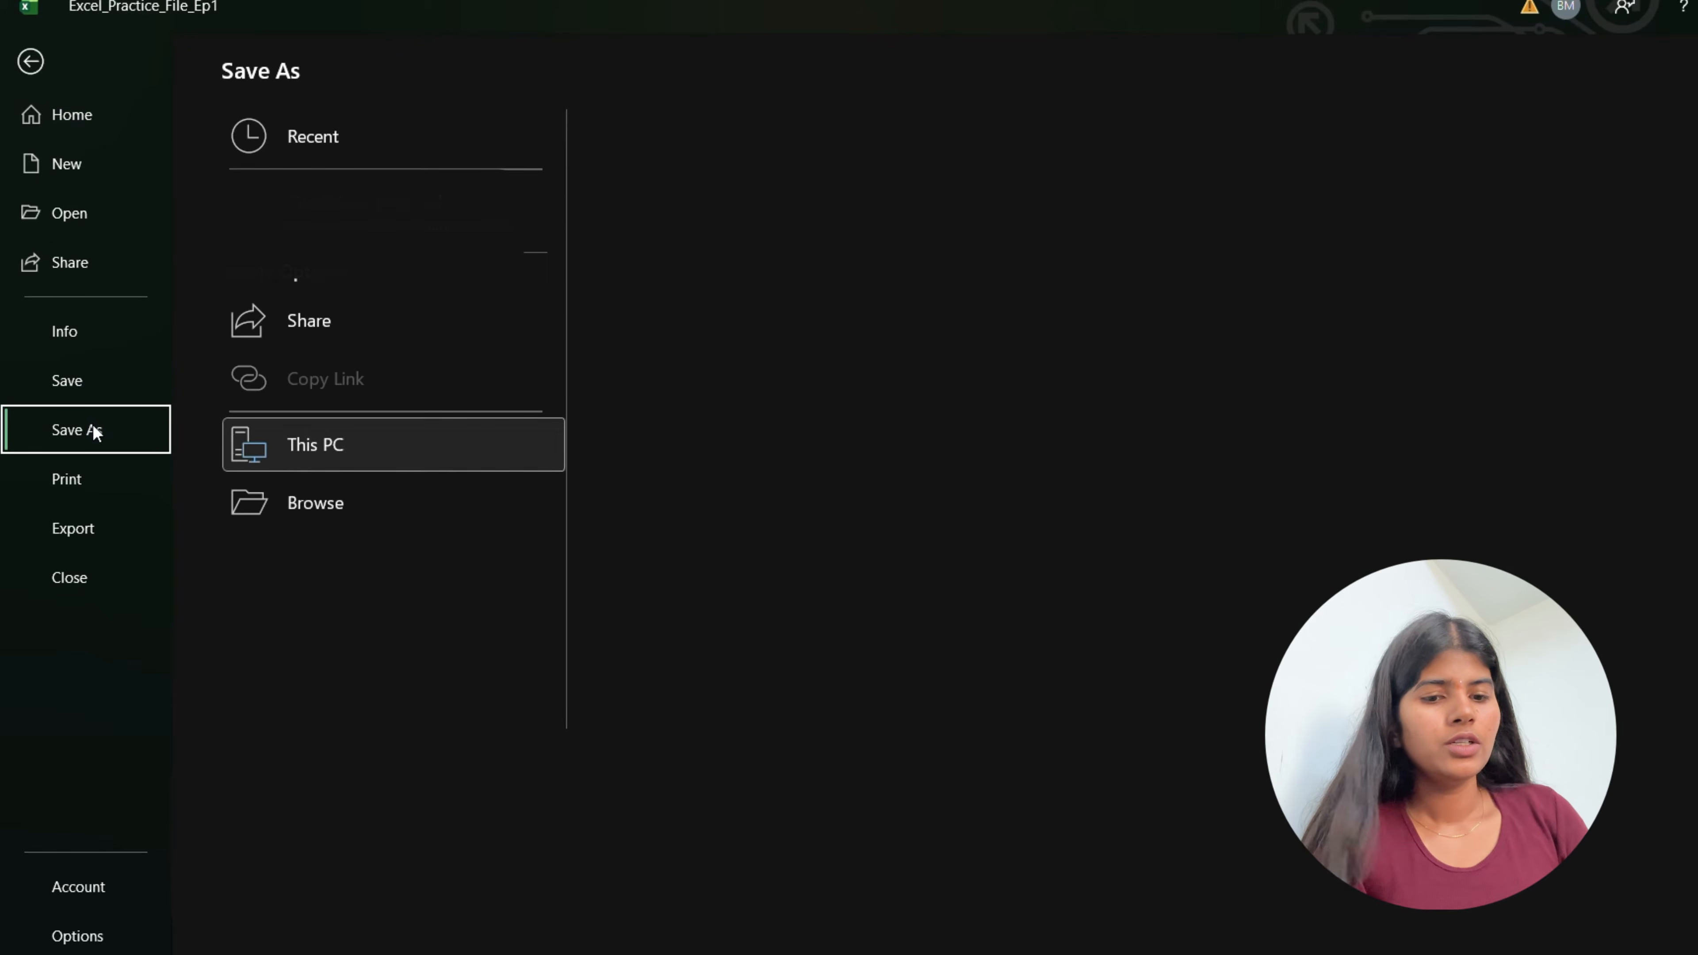
{"action": "left_click", "coordinate": [775, 193]}
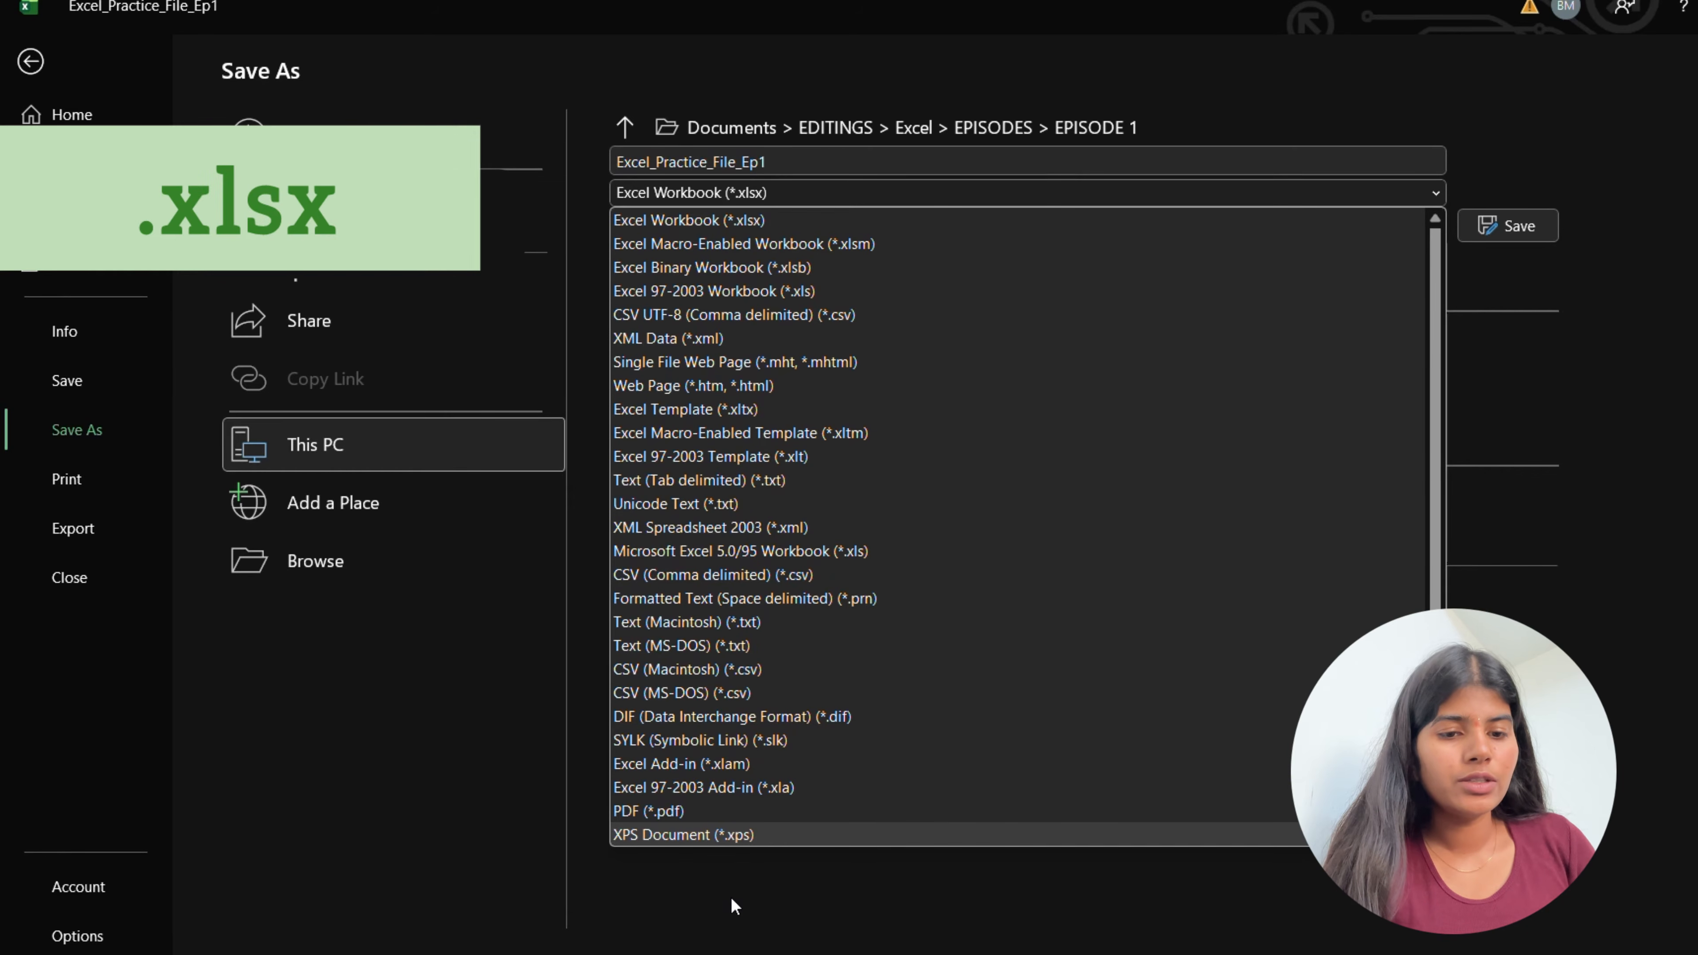
{"action": "left_click", "coordinate": [725, 214]}
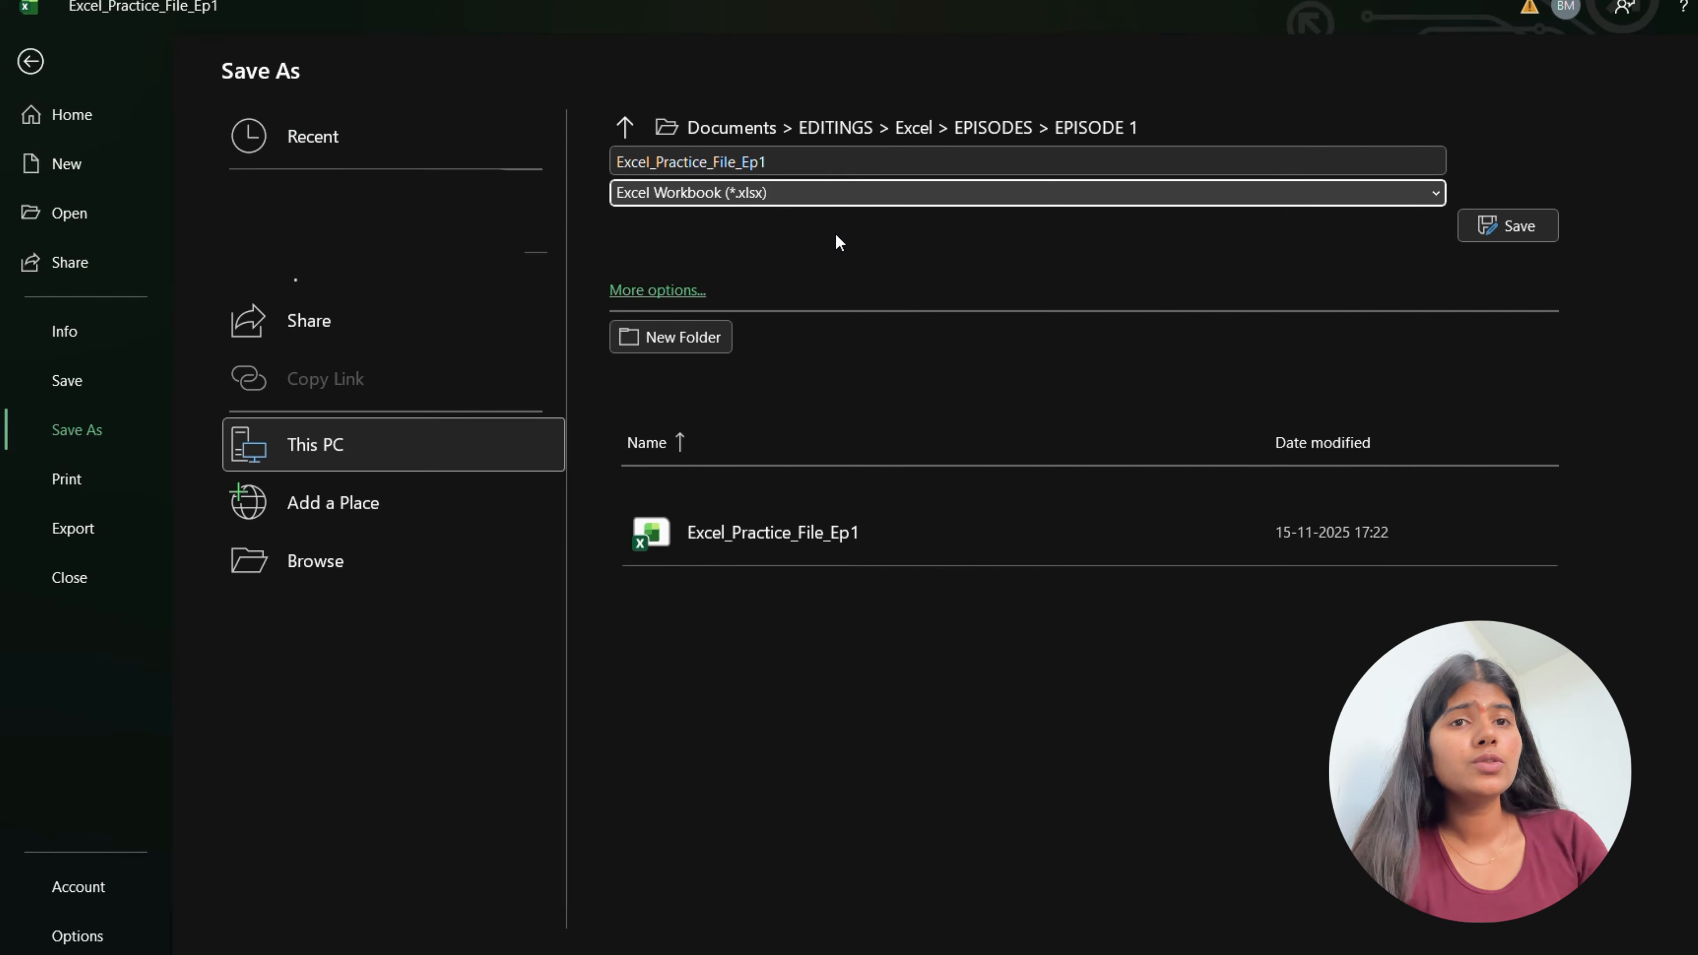
Try the Excel Macro-Enabled Workbook (*.xlsm) and CSV (Comma delimited) (*.csv) file types for the saved copy.
{"action": "left_click", "coordinate": [847, 202]}
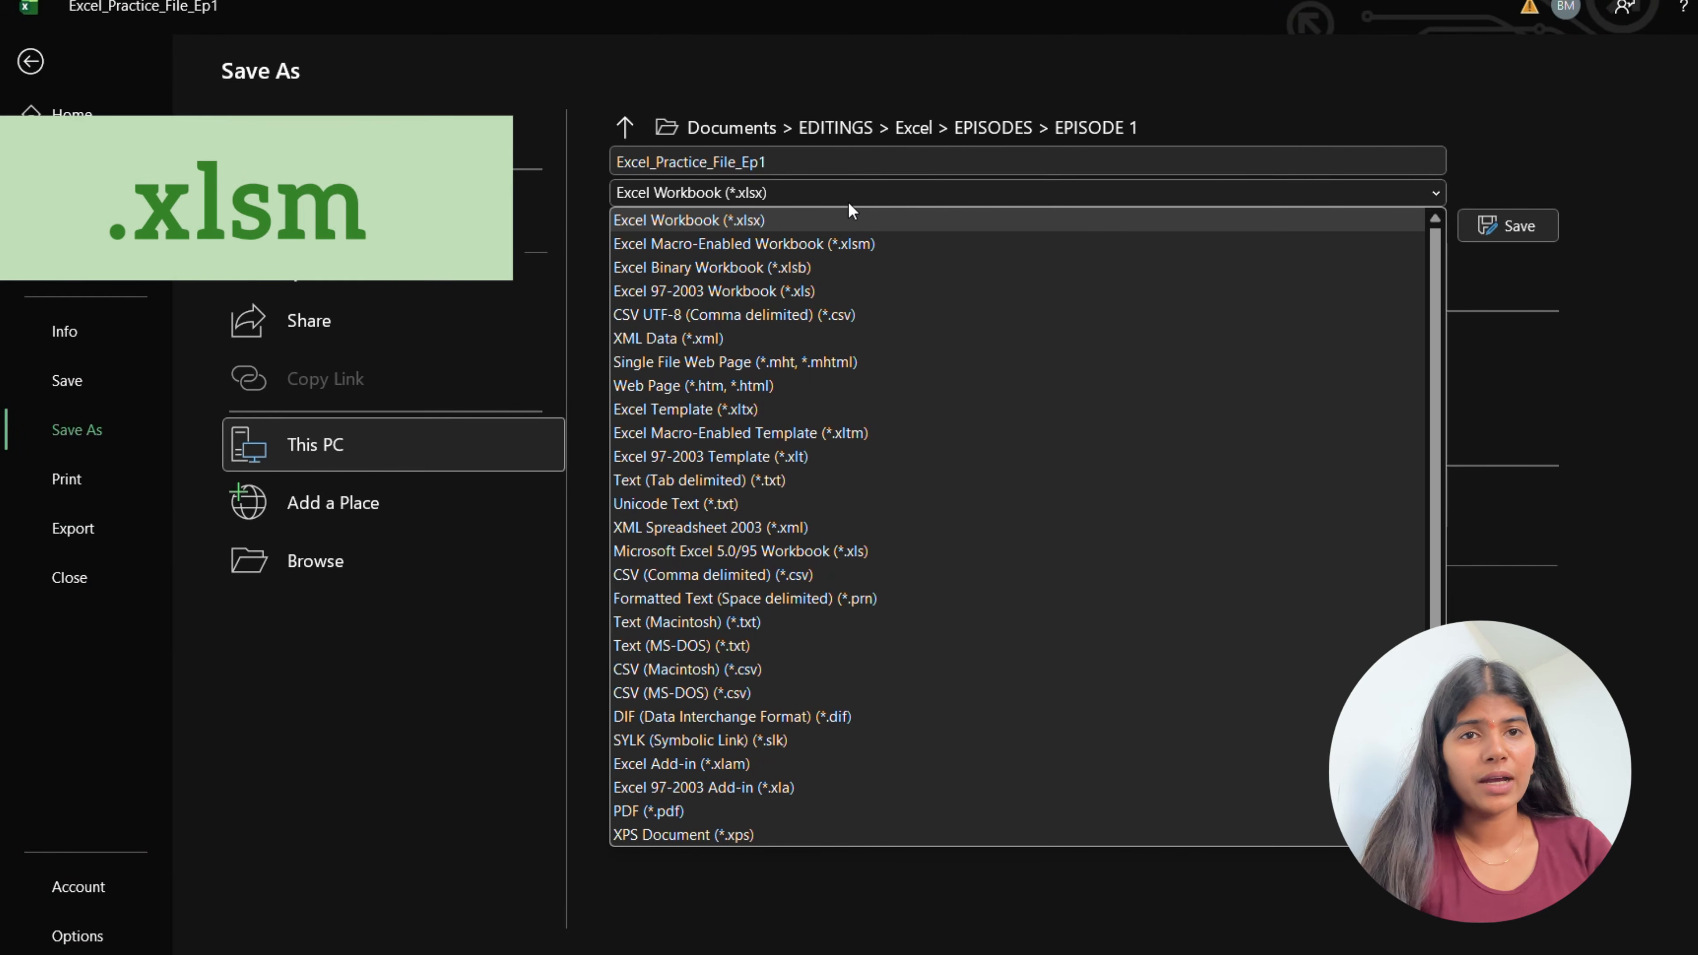
{"action": "left_click", "coordinate": [887, 245]}
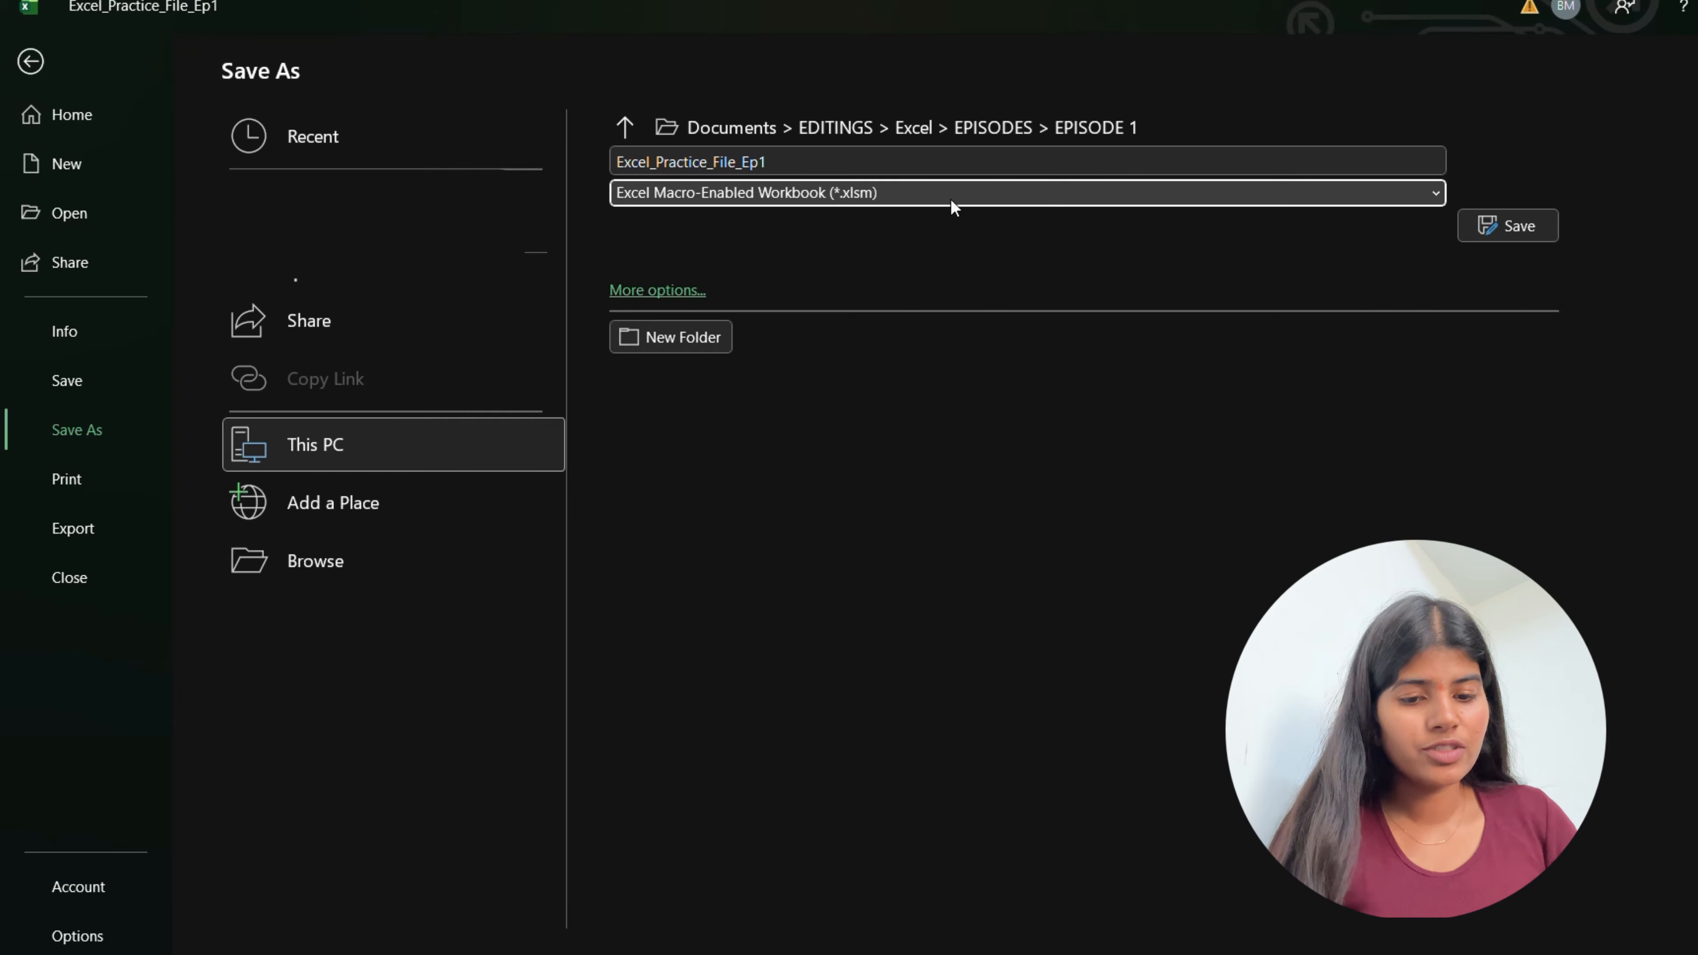
{"action": "left_click", "coordinate": [875, 195]}
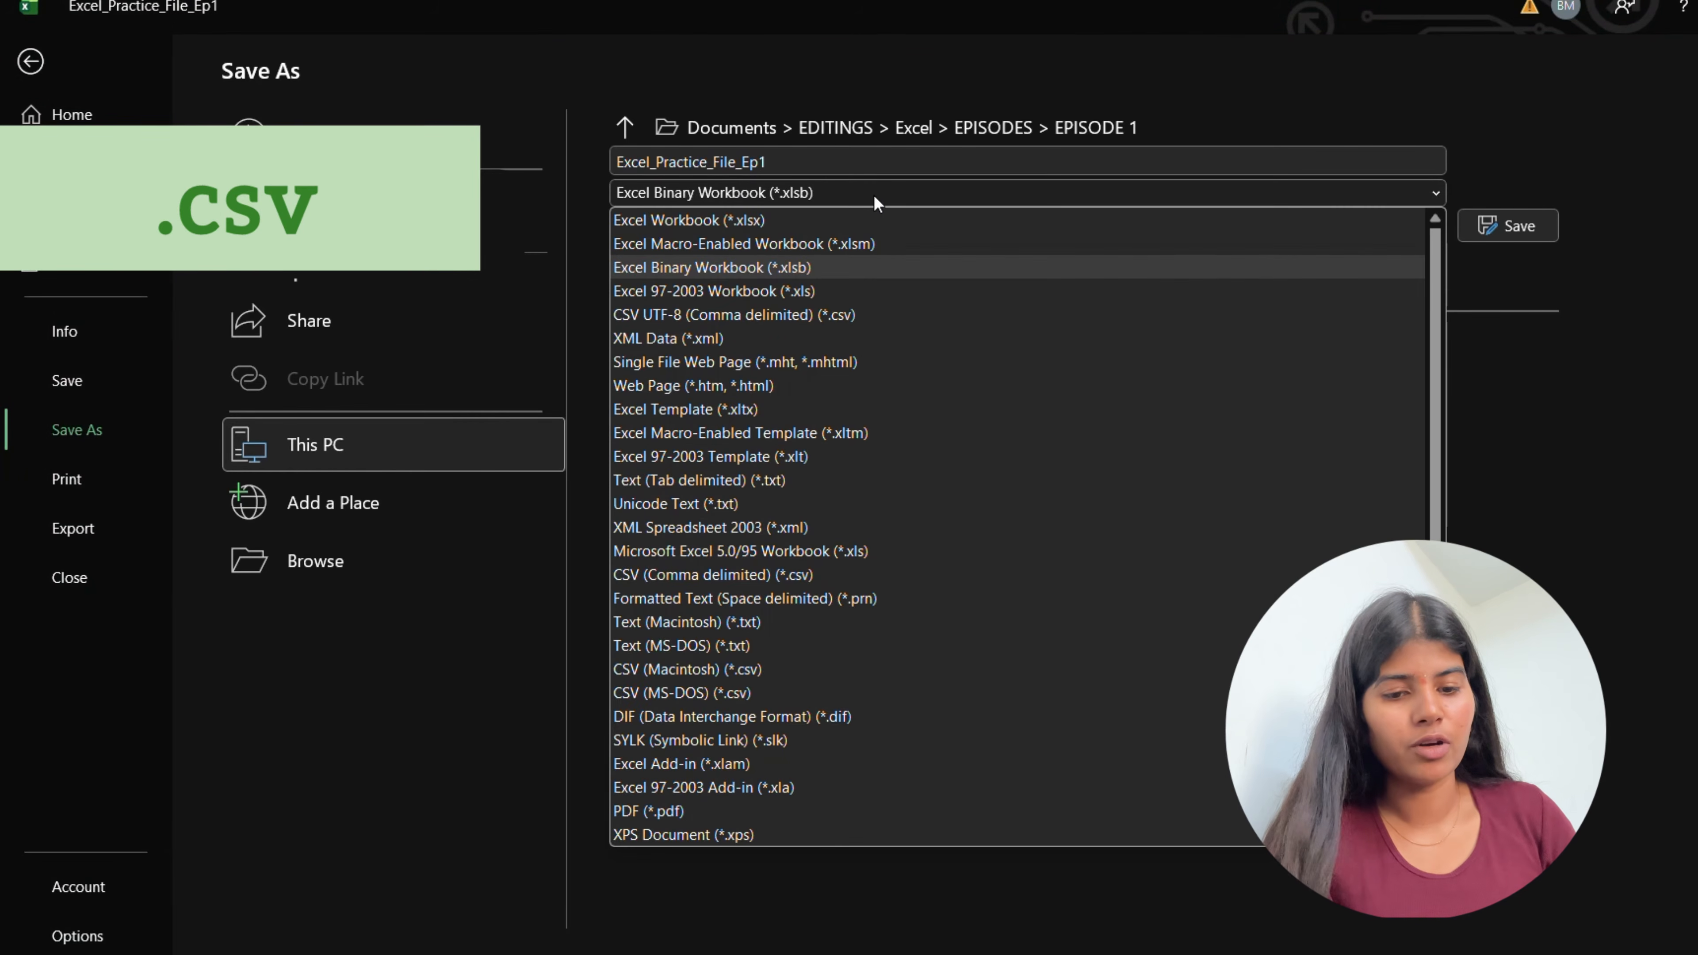
{"action": "left_click", "coordinate": [778, 577]}
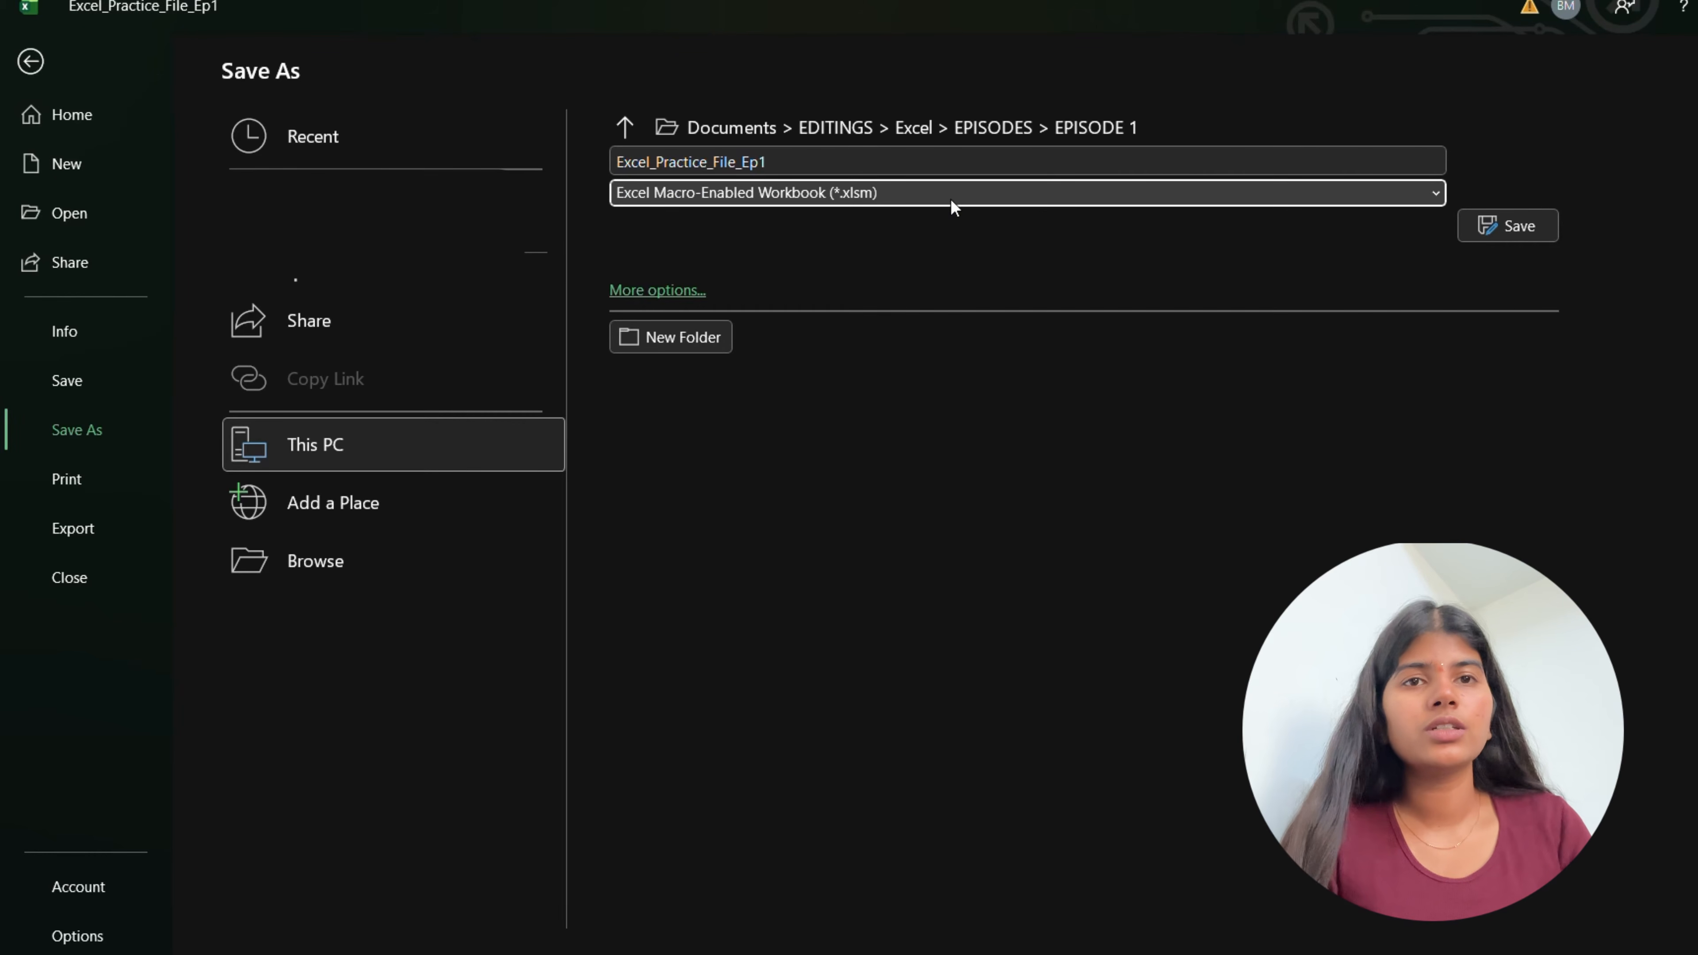
Set the saved copy's file type to Excel Binary Workbook (*.xlsb) and bring up the available formats again.
{"action": "left_click", "coordinate": [952, 206]}
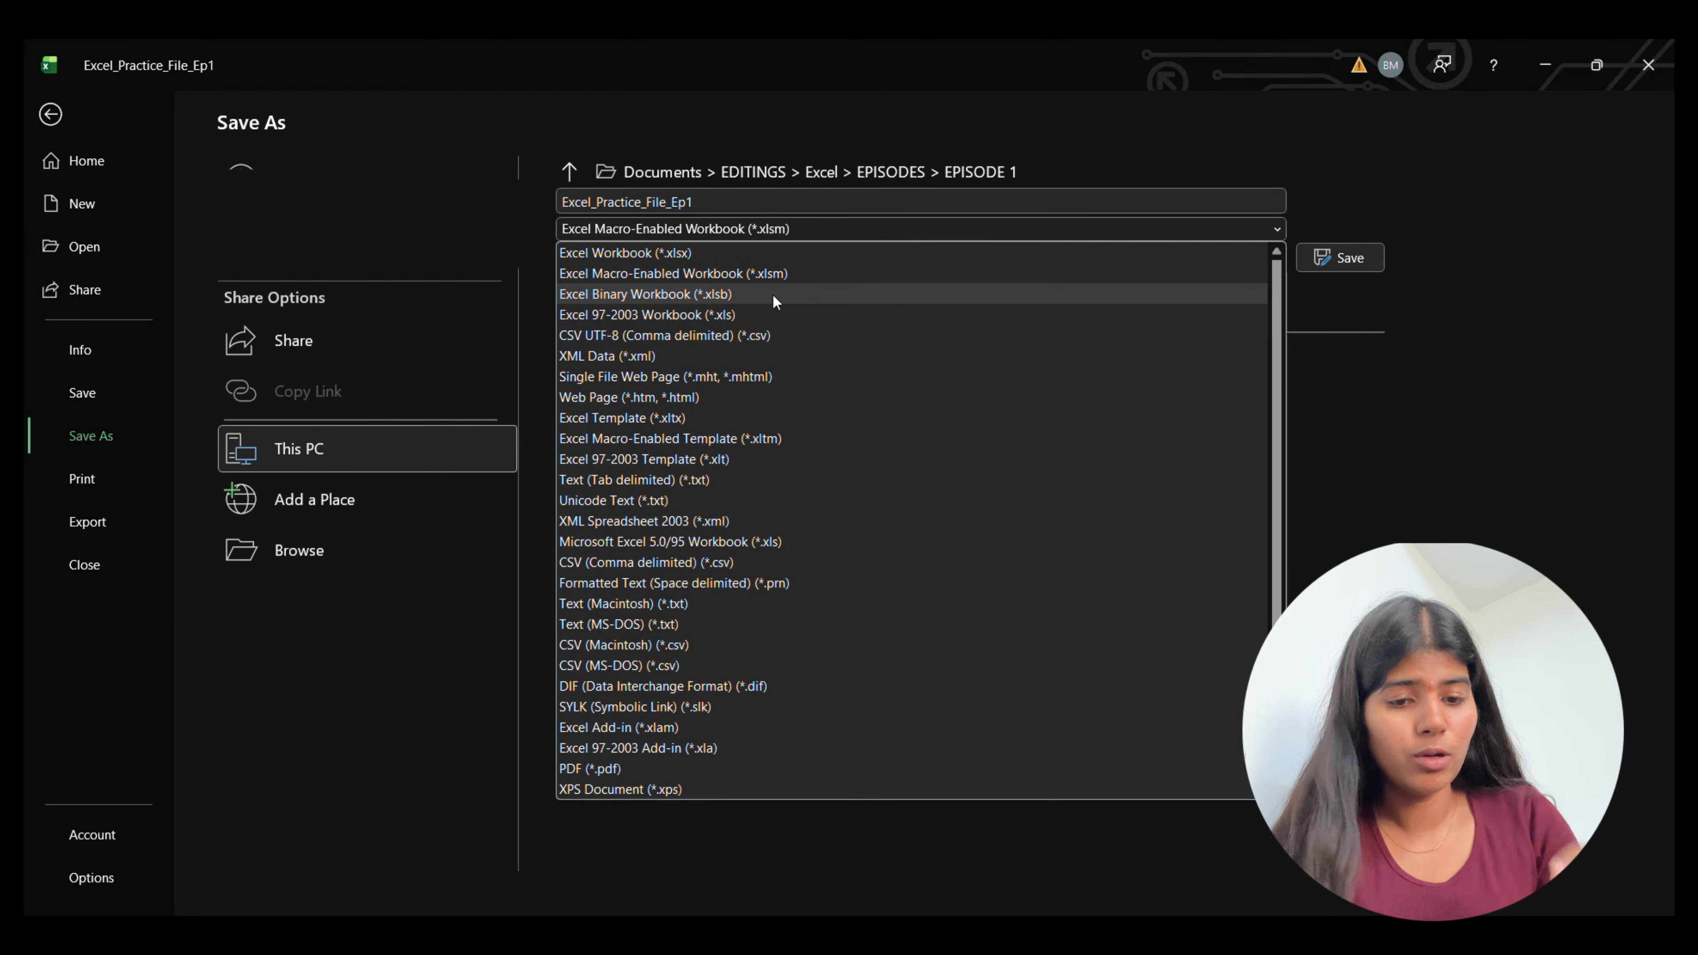
{"action": "left_click", "coordinate": [773, 295]}
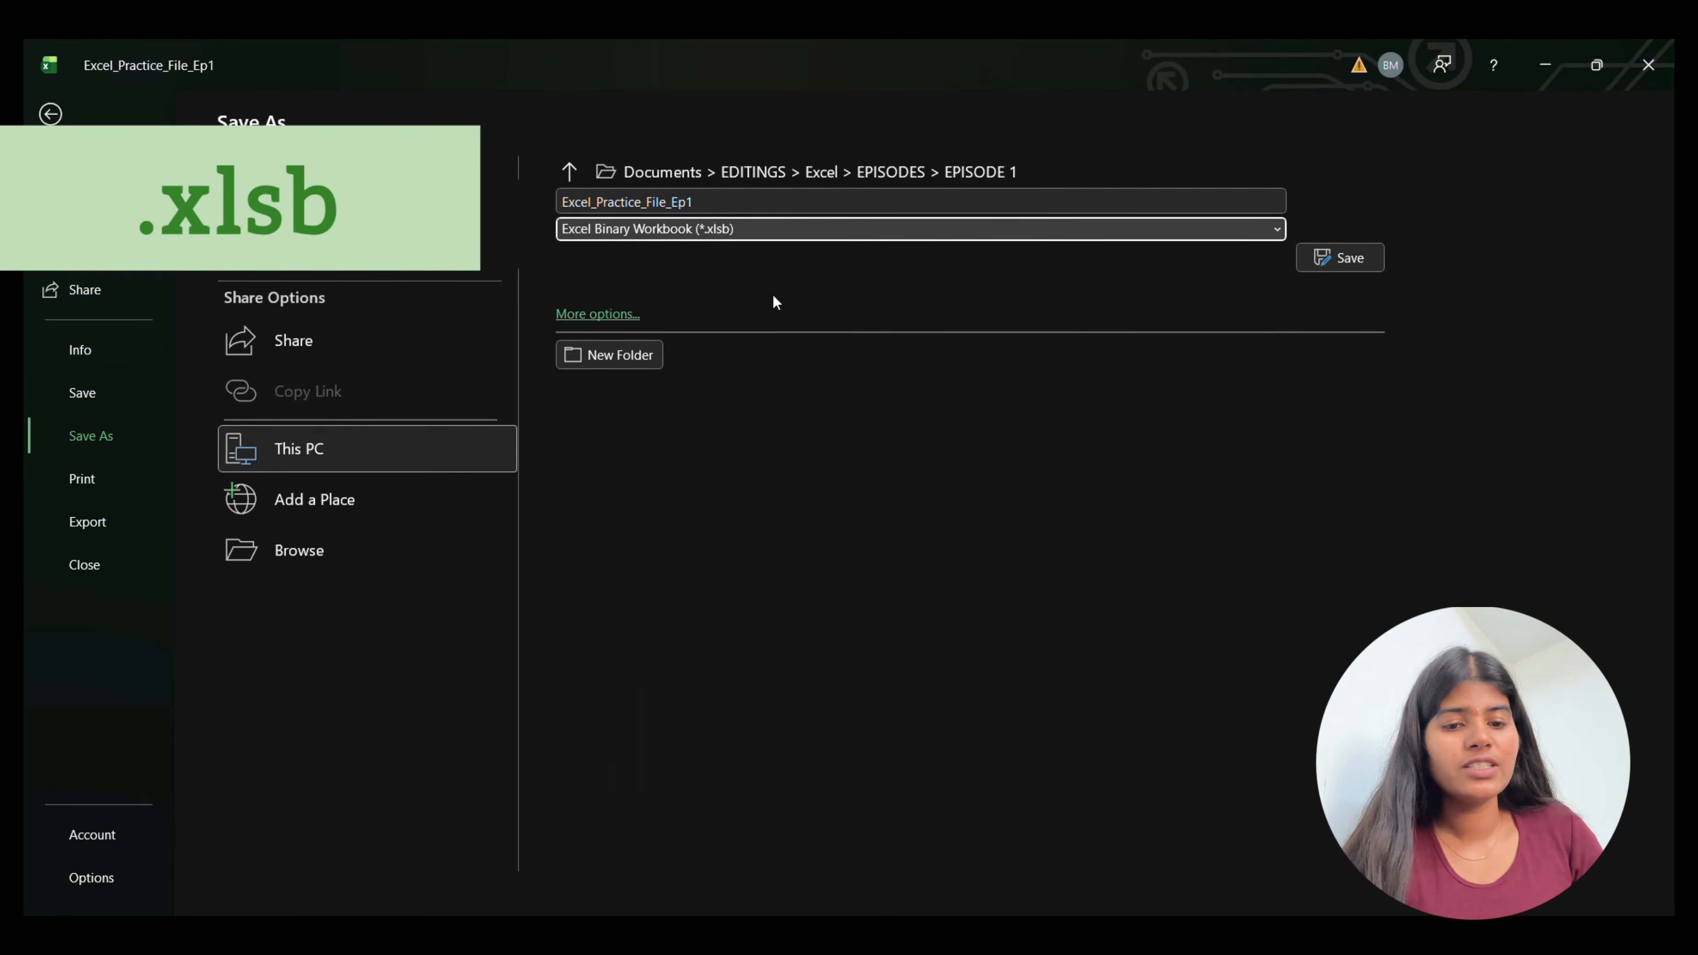
{"action": "left_click", "coordinate": [776, 229]}
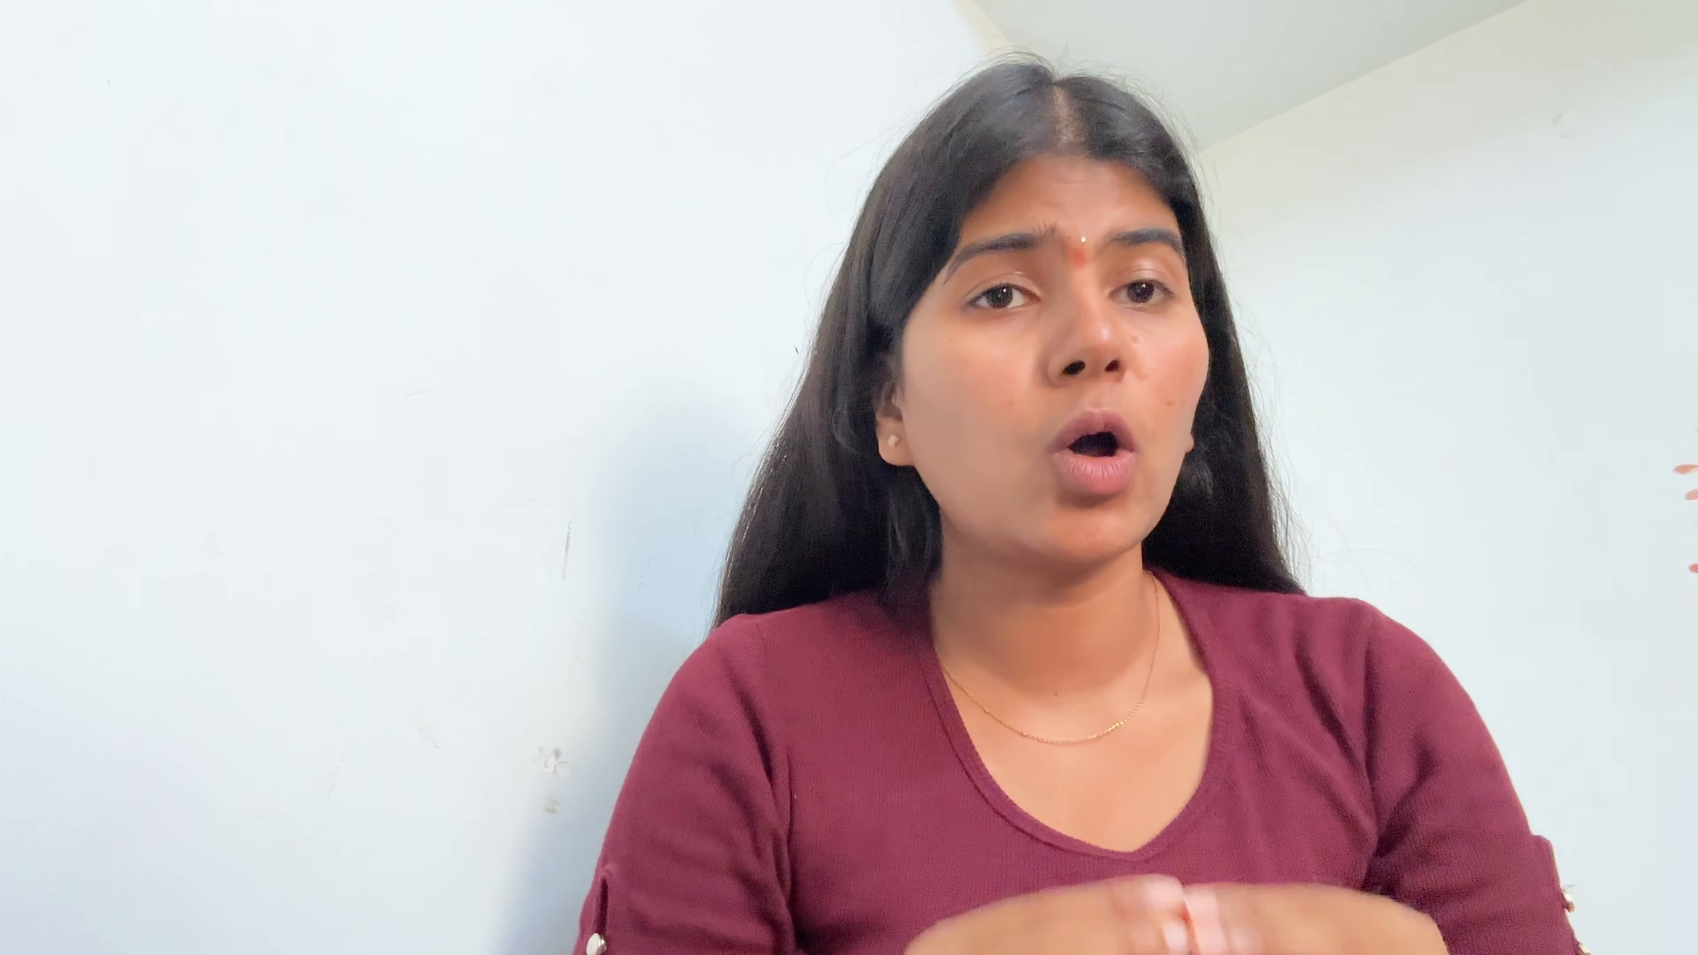